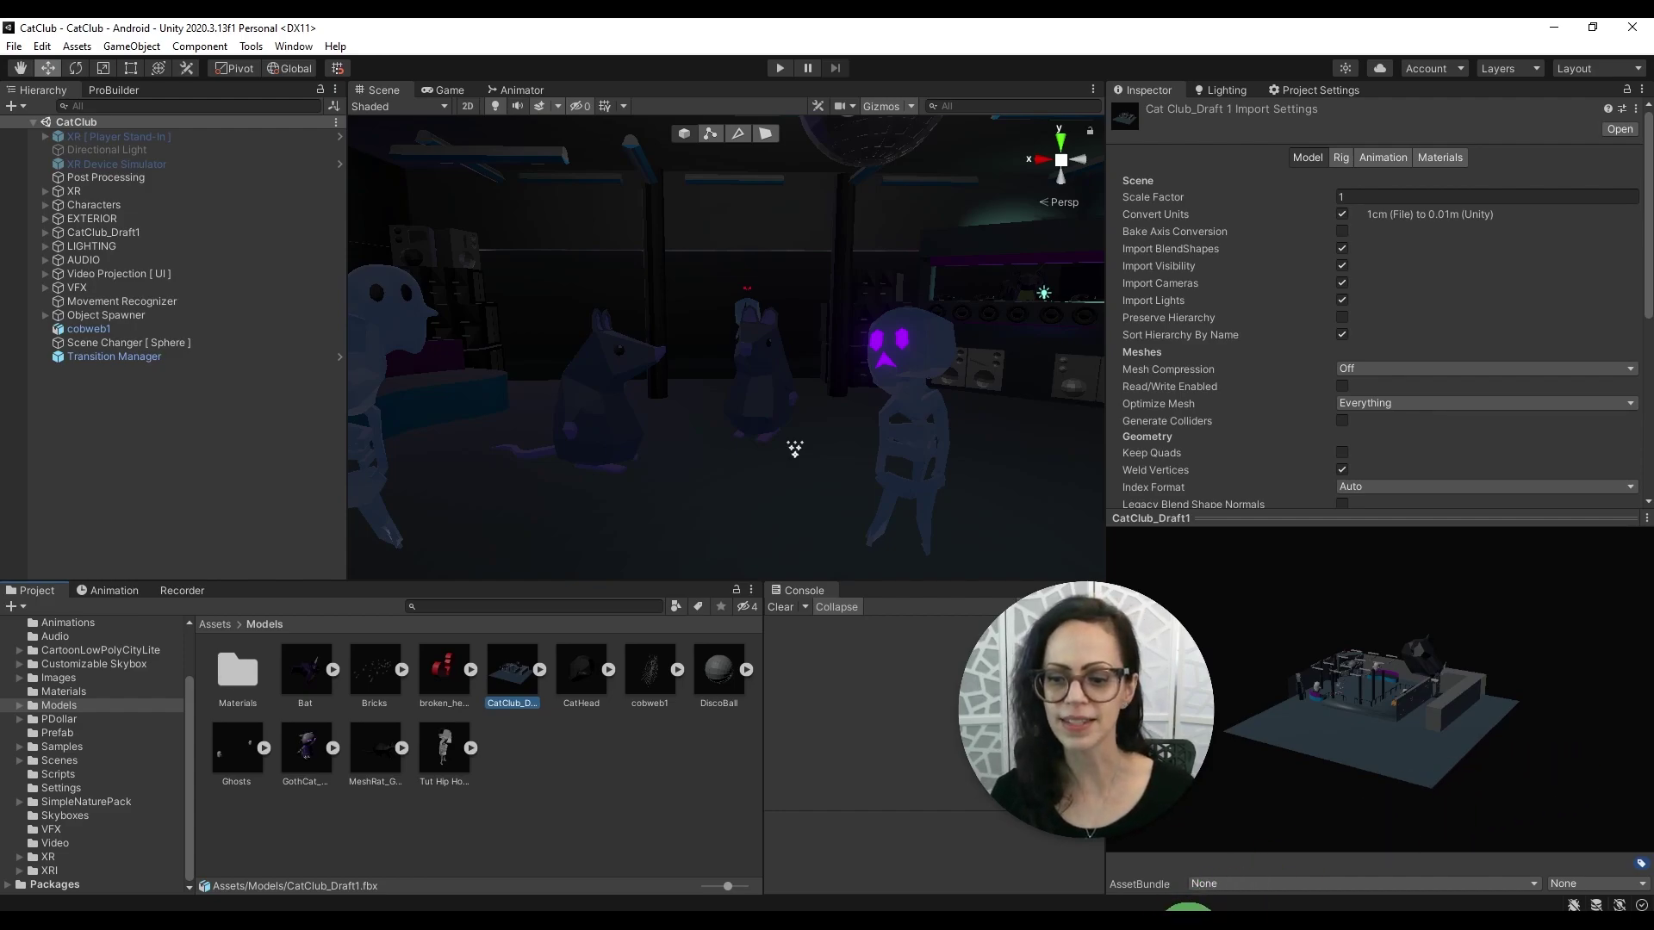
mouse_move(1235, 885)
left_click(1325, 835)
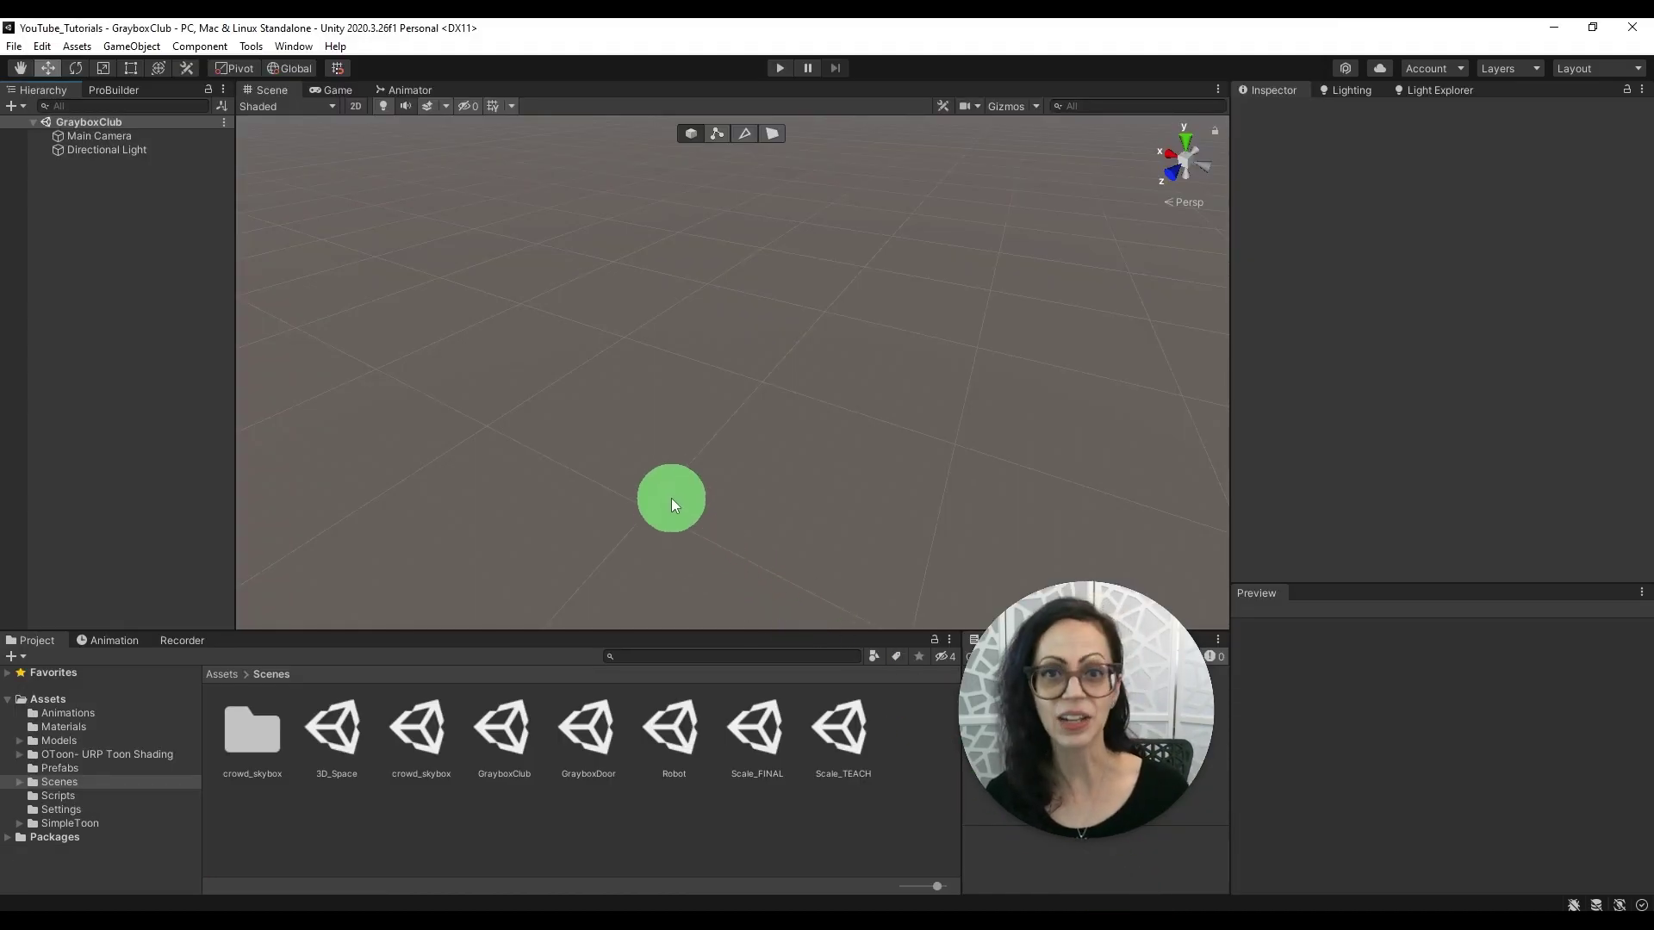
Add a plane to the GrayboxClub scene and reshape it into a larger ground area.
right_click(130, 277)
mouse_move(210, 502)
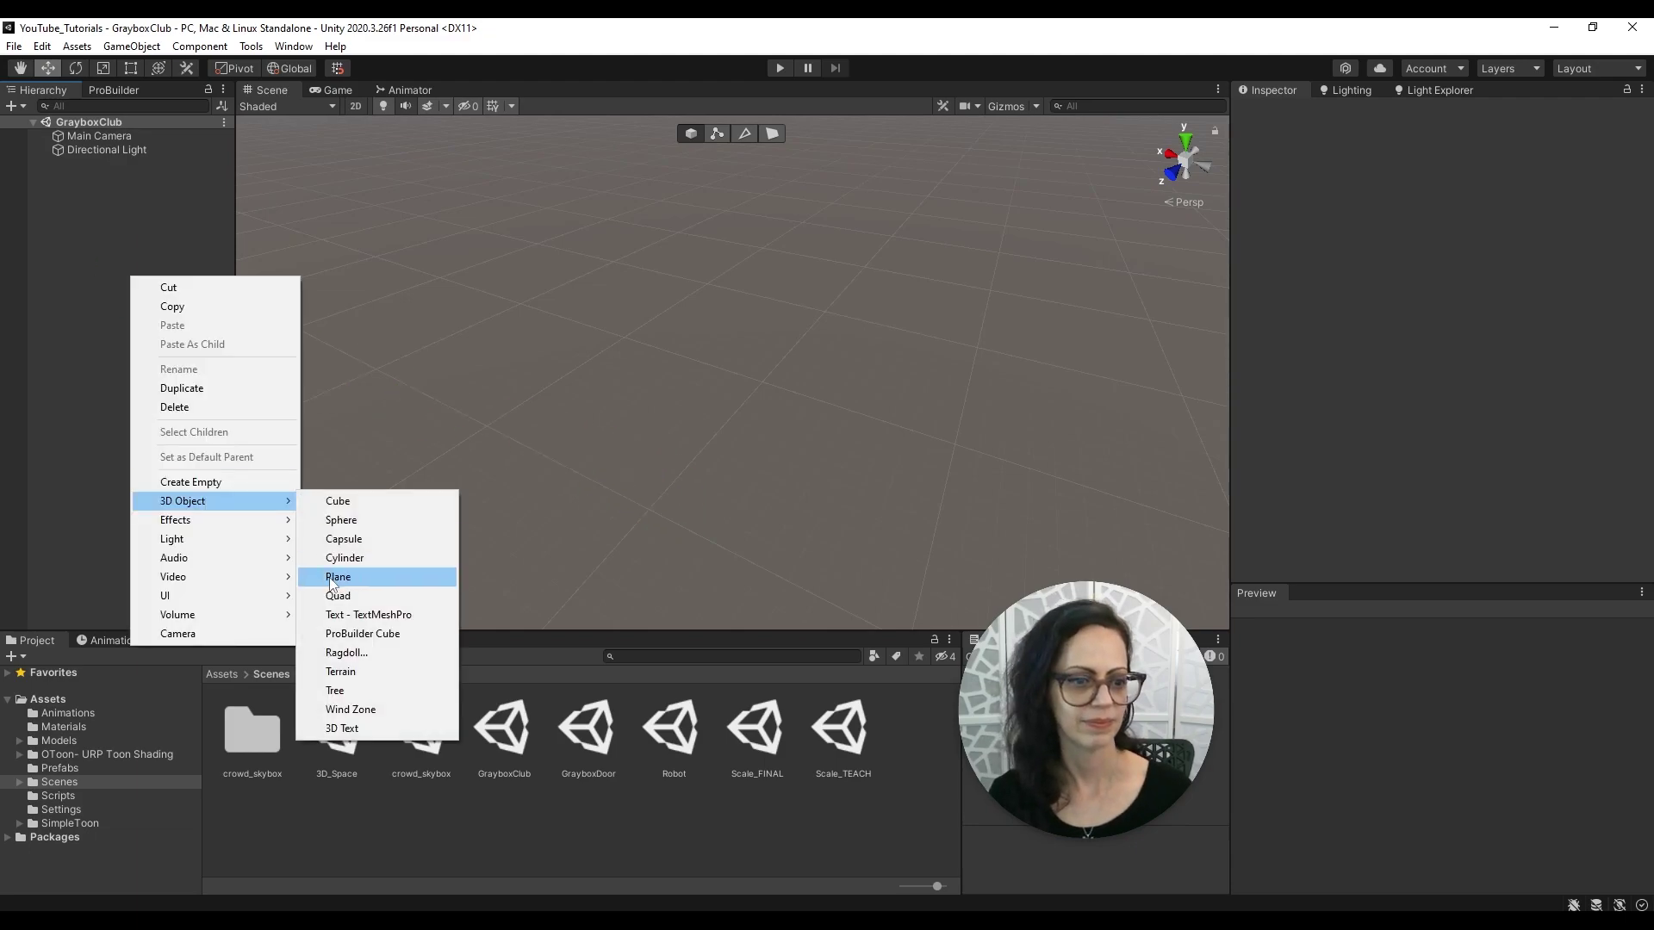
left_click(339, 577)
left_click(126, 70)
left_click_drag(654, 363, 563, 322)
left_click_drag(763, 325, 802, 280)
Create a capsule named Player, reset its transform, set its Y position to 1 and place it on the plane.
right_click(158, 314)
mouse_move(211, 539)
left_click(391, 578)
type("Player")
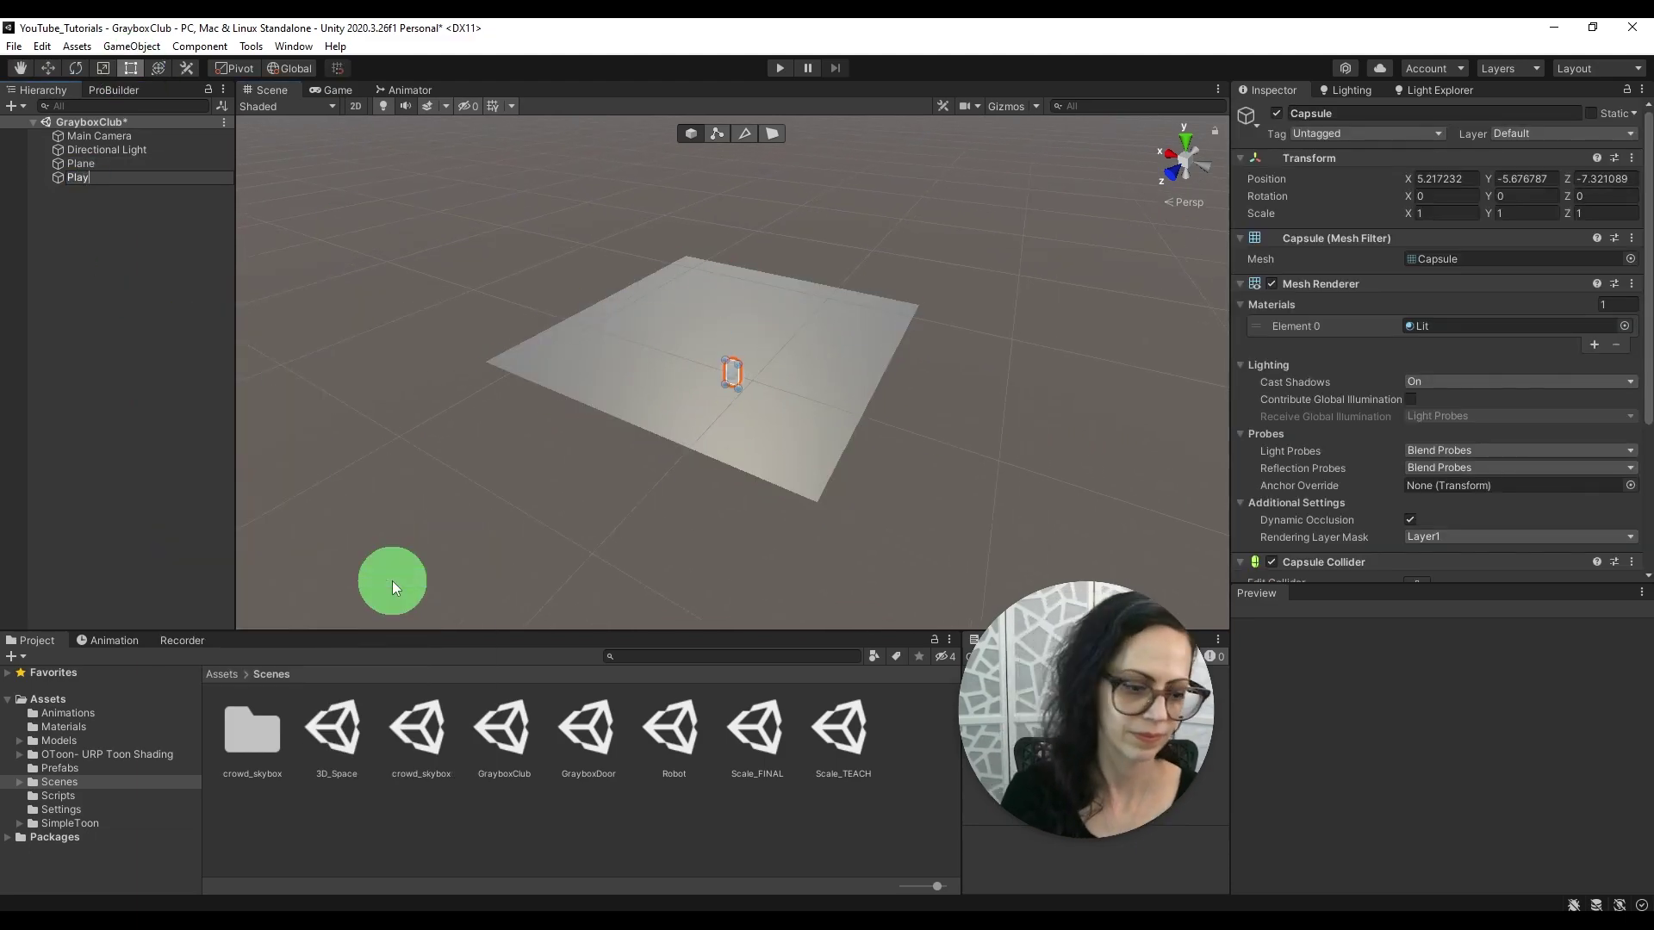
left_click(48, 68)
left_click(1629, 158)
left_click(1526, 176)
left_click(1525, 178)
type("1")
left_click_drag(673, 348, 730, 362)
Create a cube named Car, reset its transform, set its Y position to 0.5 and place it beside the plane.
right_click(163, 354)
left_click(379, 579)
type("Car")
left_click(1630, 159)
left_click(1594, 175)
left_click(1525, 178)
type("0.5")
mouse_move(595, 477)
left_mouse_down()
mouse_move(401, 372)
mouse_move(417, 393)
left_mouse_up()
Lengthen the car block, duplicate it and place the two cars in a row along the plane's front side.
left_click(102, 68)
key("ctrl+d")
key("w")
left_click_drag(403, 466, 341, 505)
left_click_drag(374, 438, 573, 559)
Add a cube, reset its transform, set its Y position to 0.5 and move it to the plane's side edge.
right_click(101, 349)
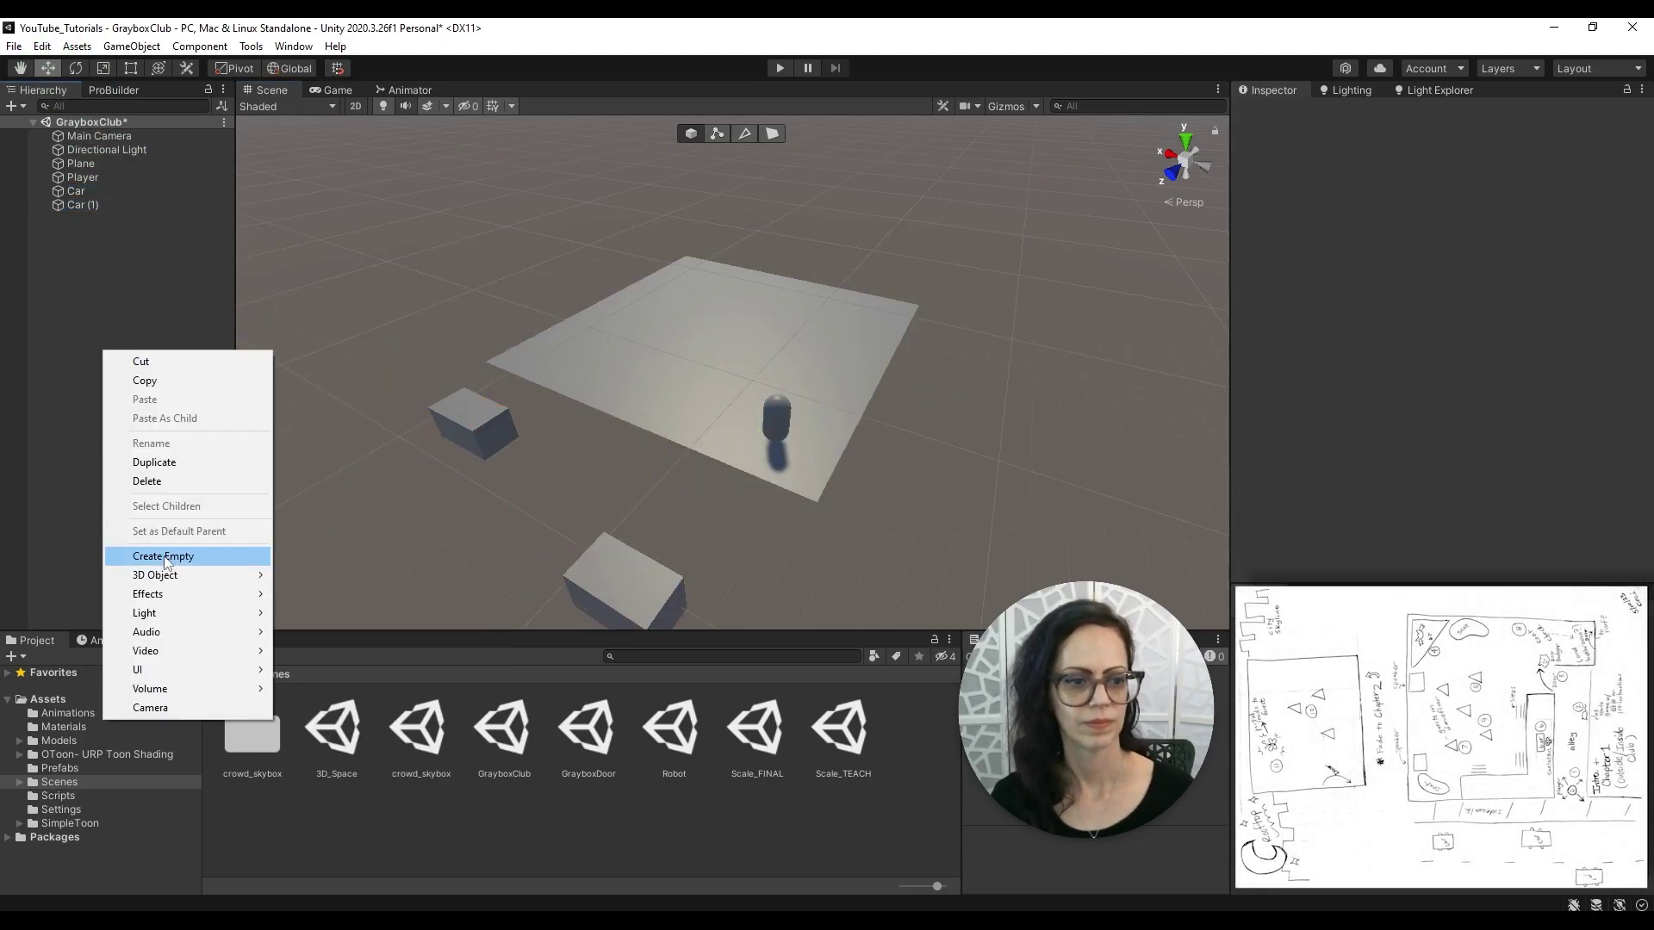
left_click(345, 579)
left_click(1628, 159)
left_click(1580, 175)
left_click(1529, 178)
type("0.5")
left_click_drag(700, 352, 833, 399)
Stretch the new cube into a tall slab about 12.6 long and 6.4 high.
left_click_drag(833, 399, 920, 423, "alt")
key("t")
left_click_drag(671, 484, 947, 503)
left_click_drag(646, 480, 628, 473)
key("r")
left_click_drag(794, 447, 963, 370)
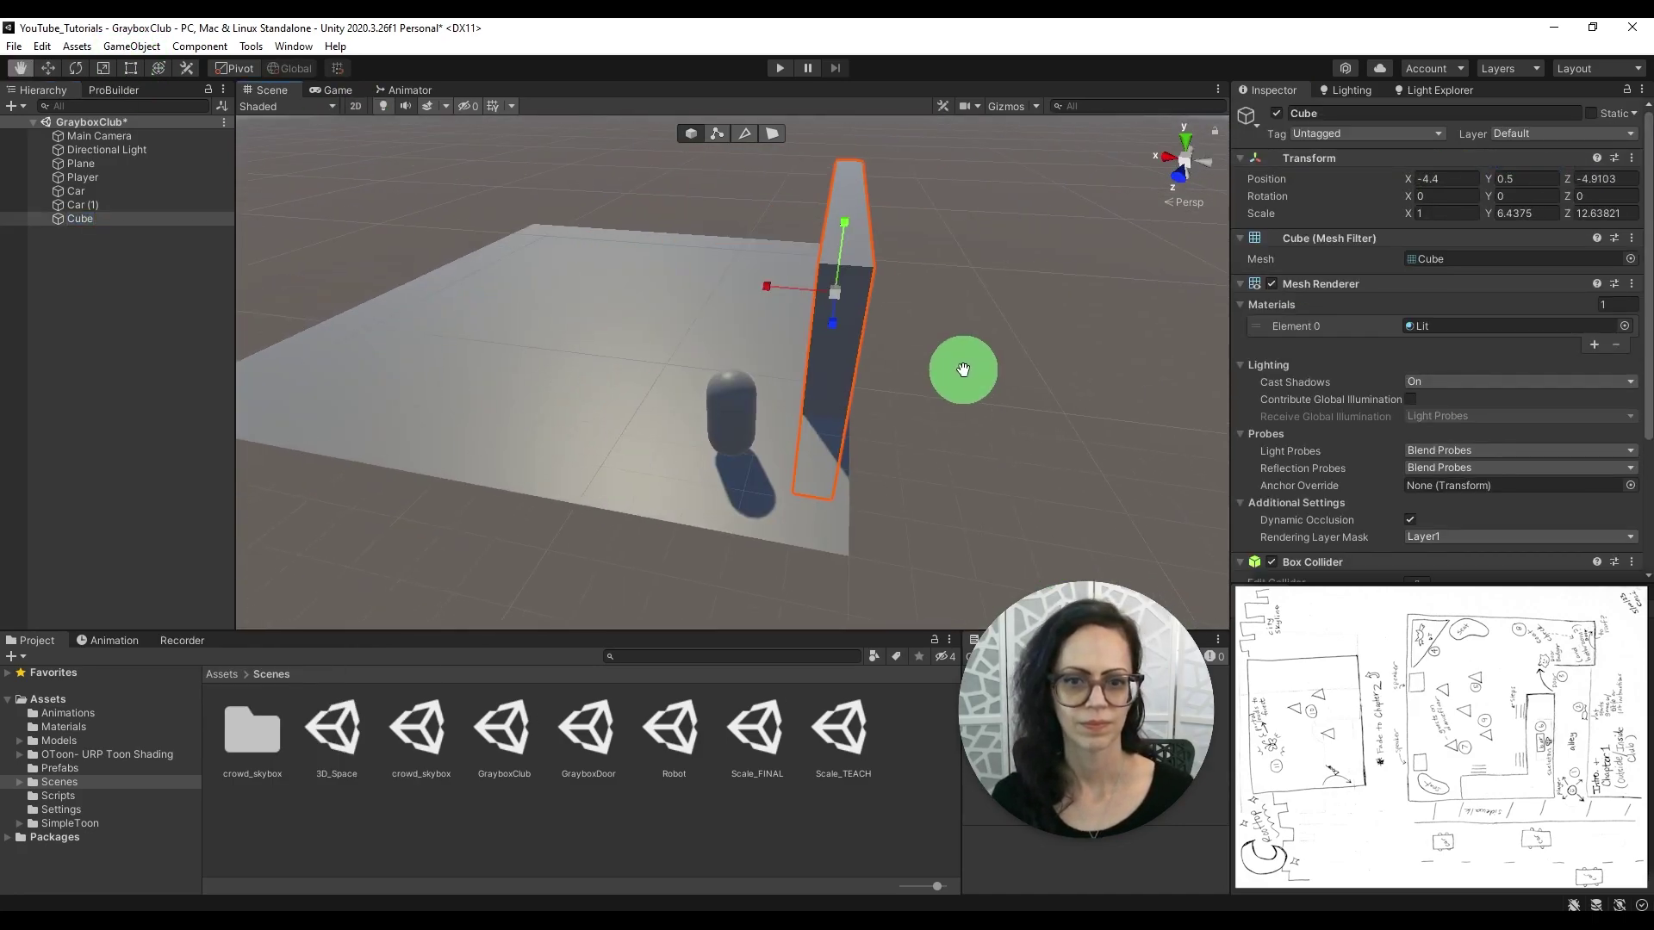
Thin the slab to about 0.32 and position it upright along the plane's side edge.
left_click_drag(767, 285, 814, 303)
left_click_drag(814, 303, 733, 265, "alt")
key("w")
left_click_drag(712, 197, 712, 142)
left_click_drag(711, 145, 1009, 404, "alt")
left_click_drag(893, 310, 868, 297)
left_click_drag(868, 297, 926, 336, "alt")
Reduce the slab's height to about 5.25 and rename it Wall.
left_click(130, 67)
left_click_drag(1034, 314, 875, 310, "alt")
left_click_drag(646, 267, 699, 457)
left_click(47, 67)
right_click(68, 217)
left_click(138, 298)
type("Wall")
Duplicate the wall twice, placing one copy as an inner wall and the other across the plane at X 11.79.
right_click(95, 219)
left_click(155, 334)
right_click(106, 231)
left_click_drag(719, 246, 310, 267)
left_click(209, 346)
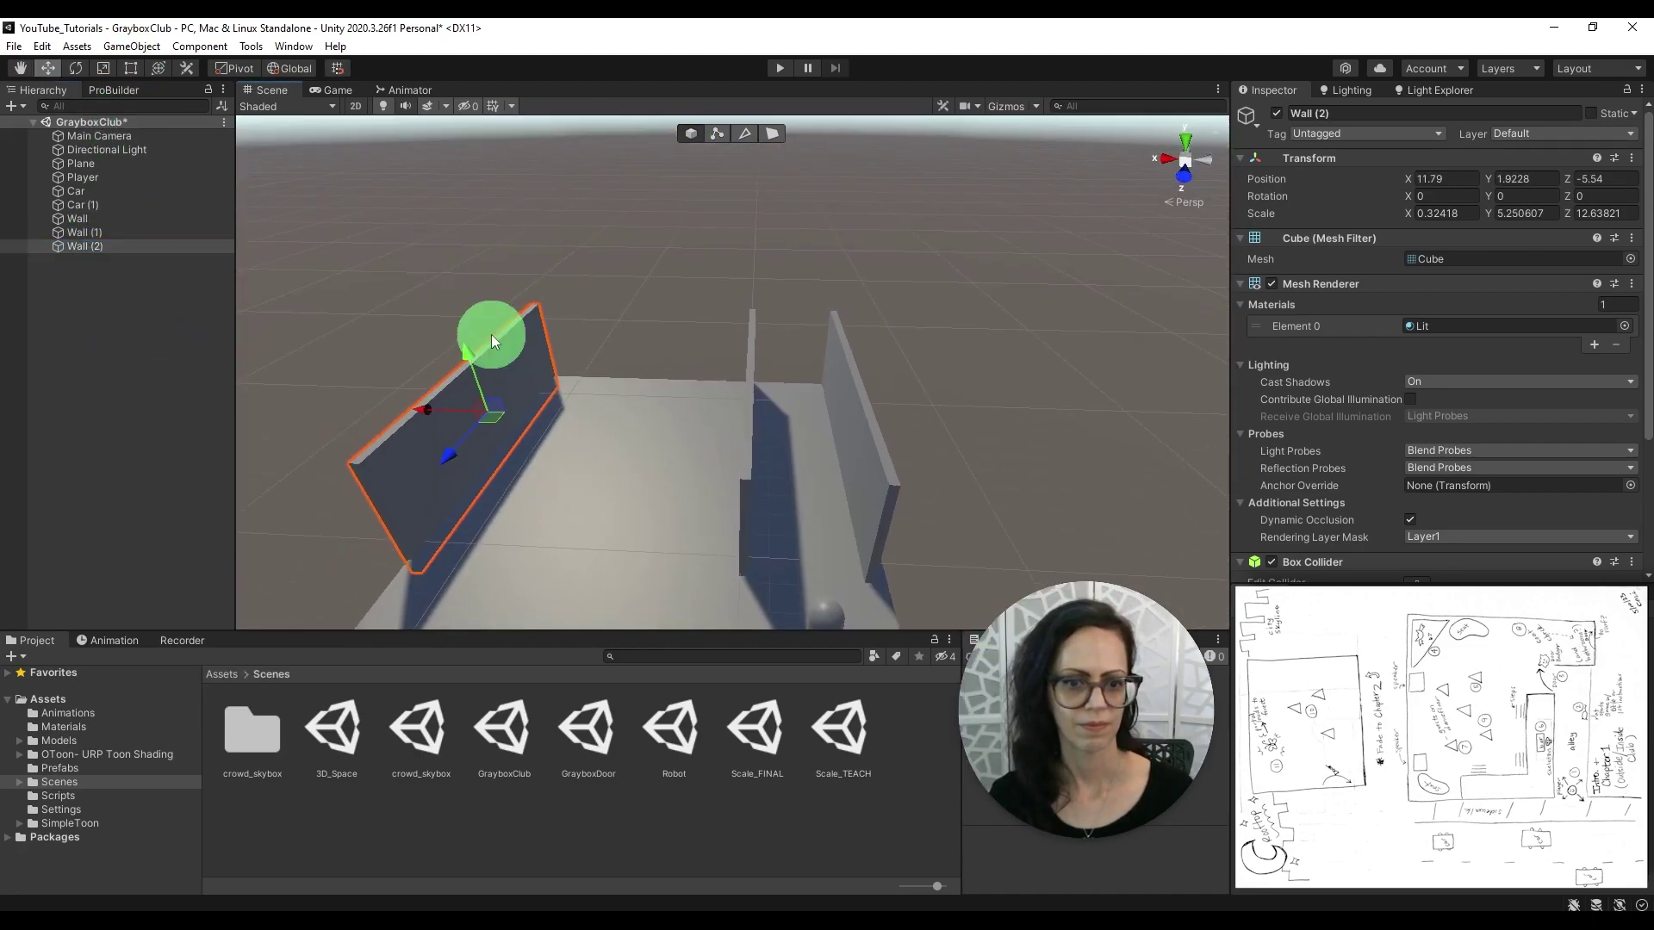
Duplicate the far side wall, set the copy's Y rotation to 90 and move it to the back of the room.
left_click_drag(436, 273, 556, 482, "alt")
left_click_drag(504, 266, 572, 233)
key("ctrl+z")
key("ctrl+d")
left_click(1528, 196)
type("90")
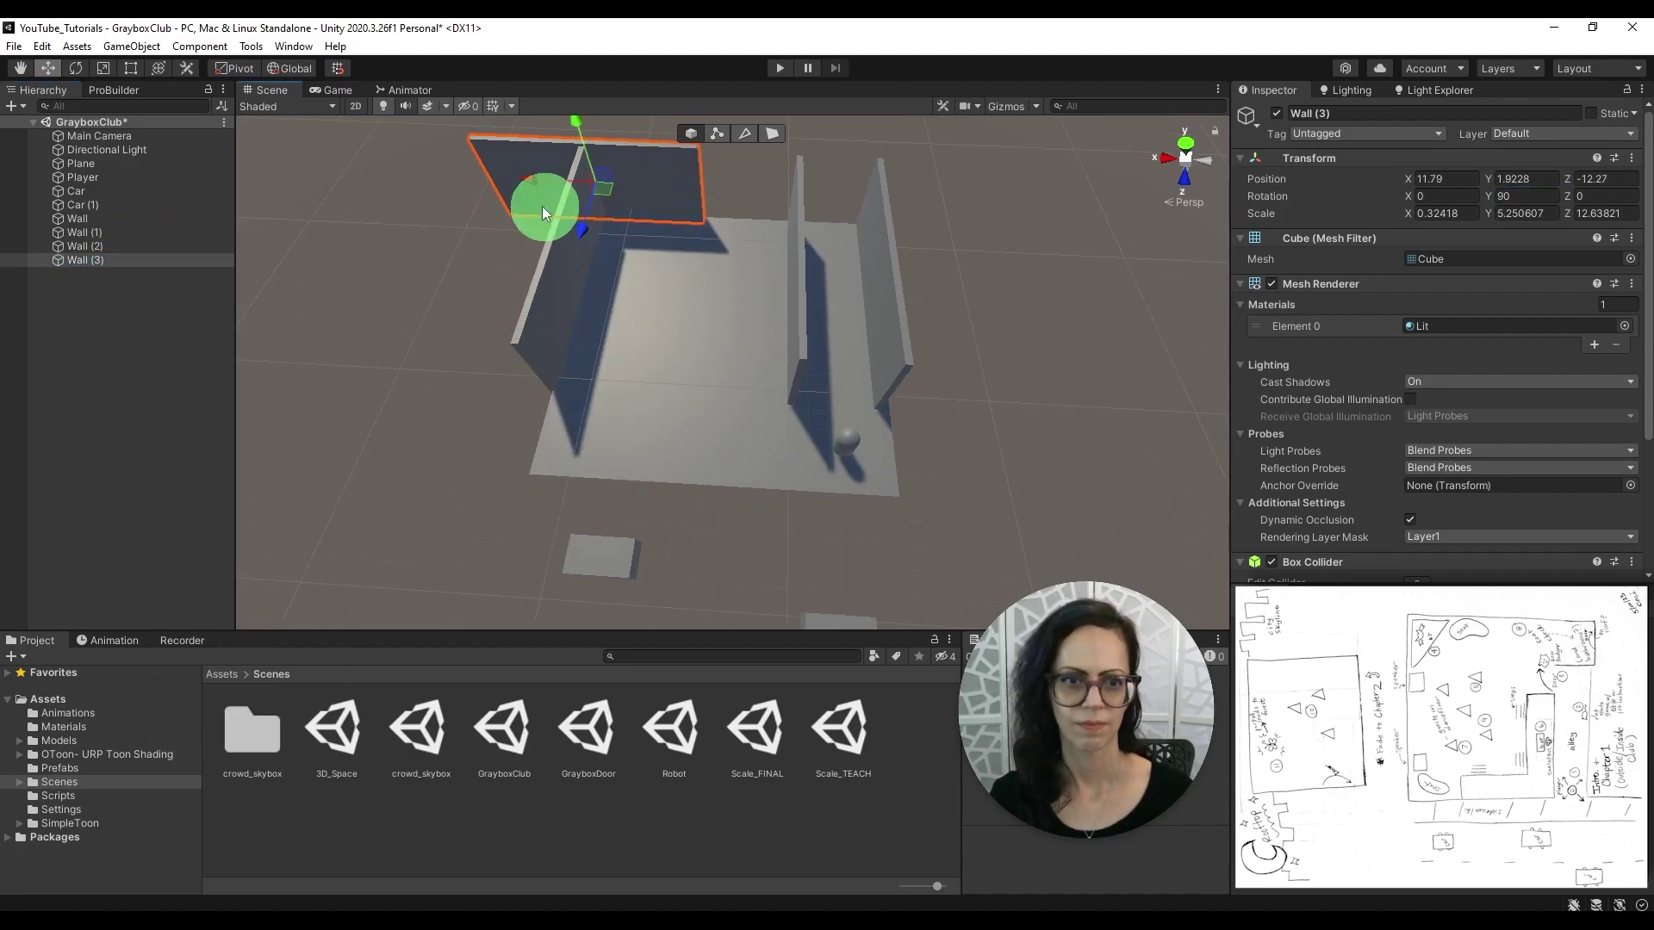
left_click_drag(515, 179, 644, 184)
Stretch the back wall to a length of about 16.5 so it spans the two outer side walls.
left_click_drag(706, 258, 728, 435, "alt")
key("t")
left_click_drag(921, 321, 1037, 326)
left_click(901, 483)
Duplicate the back wall and move the copy to the front of the room.
left_click_drag(901, 483, 706, 439, "alt")
left_click(85, 259)
left_click(47, 68)
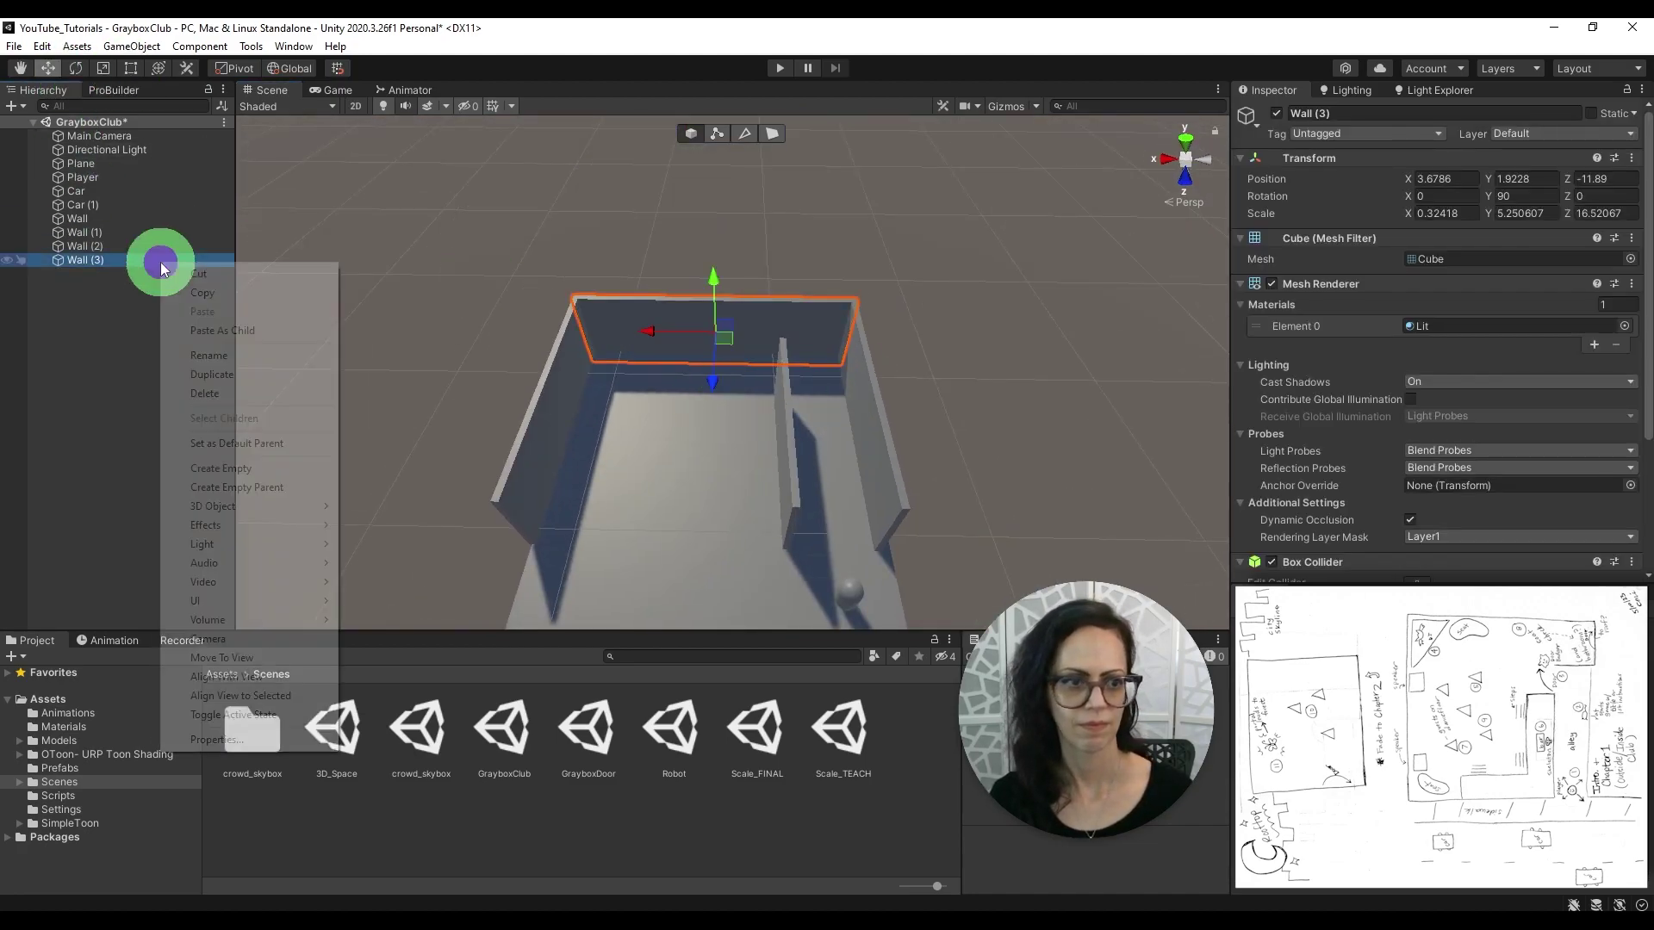
key("ctrl+d")
left_click_drag(713, 372, 677, 599)
Shorten the front wall so it ends at the inner wall and leaves the hallway open.
left_click(130, 68)
left_click_drag(898, 531, 790, 534)
left_click(939, 594)
left_click_drag(939, 594, 755, 465, "alt")
left_click(922, 534)
left_click_drag(808, 364, 723, 370)
Widen the ground plane and move the far side wall outward to about X 18.4.
left_click_drag(723, 383, 706, 538, "alt")
left_click(706, 539)
left_click(131, 68)
left_click_drag(639, 496, 520, 496)
left_click(651, 362)
key("w")
left_click_drag(593, 349, 487, 339)
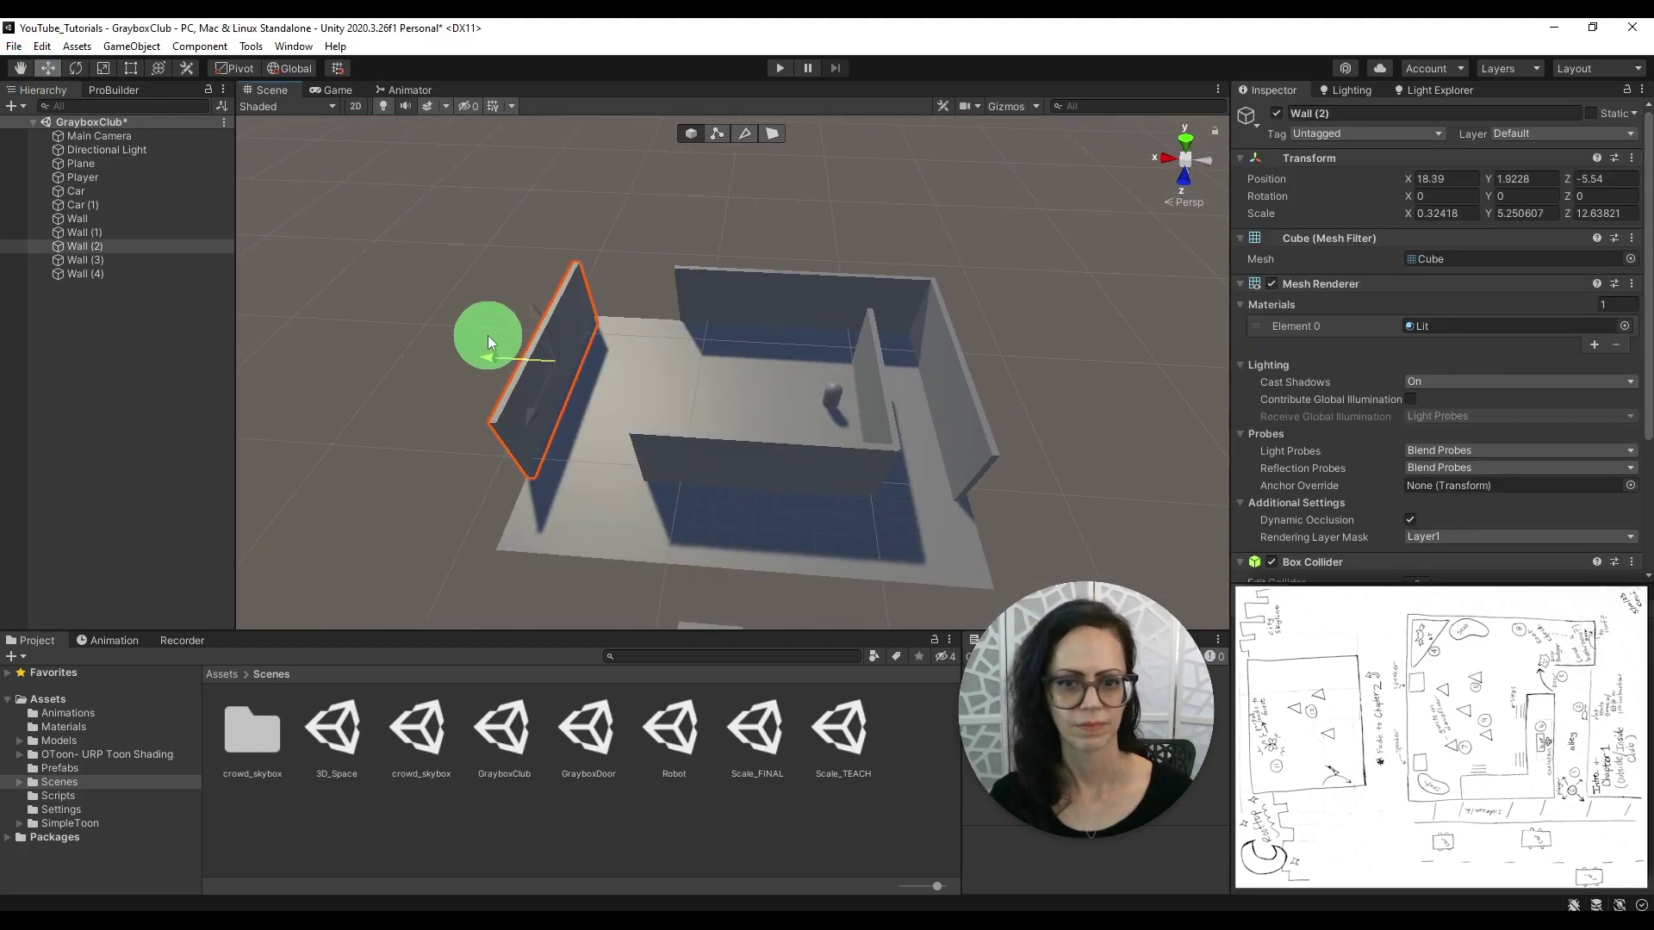
Extend the back and front walls to meet the relocated side wall and close the room.
left_click(706, 302)
left_click_drag(603, 301, 582, 300)
left_click_drag(516, 553, 579, 568, "alt")
left_click(663, 465)
left_click_drag(629, 465, 491, 474)
left_click(580, 569)
scroll(579, 450, "up", 2)
left_click_drag(580, 568, 899, 506, "alt")
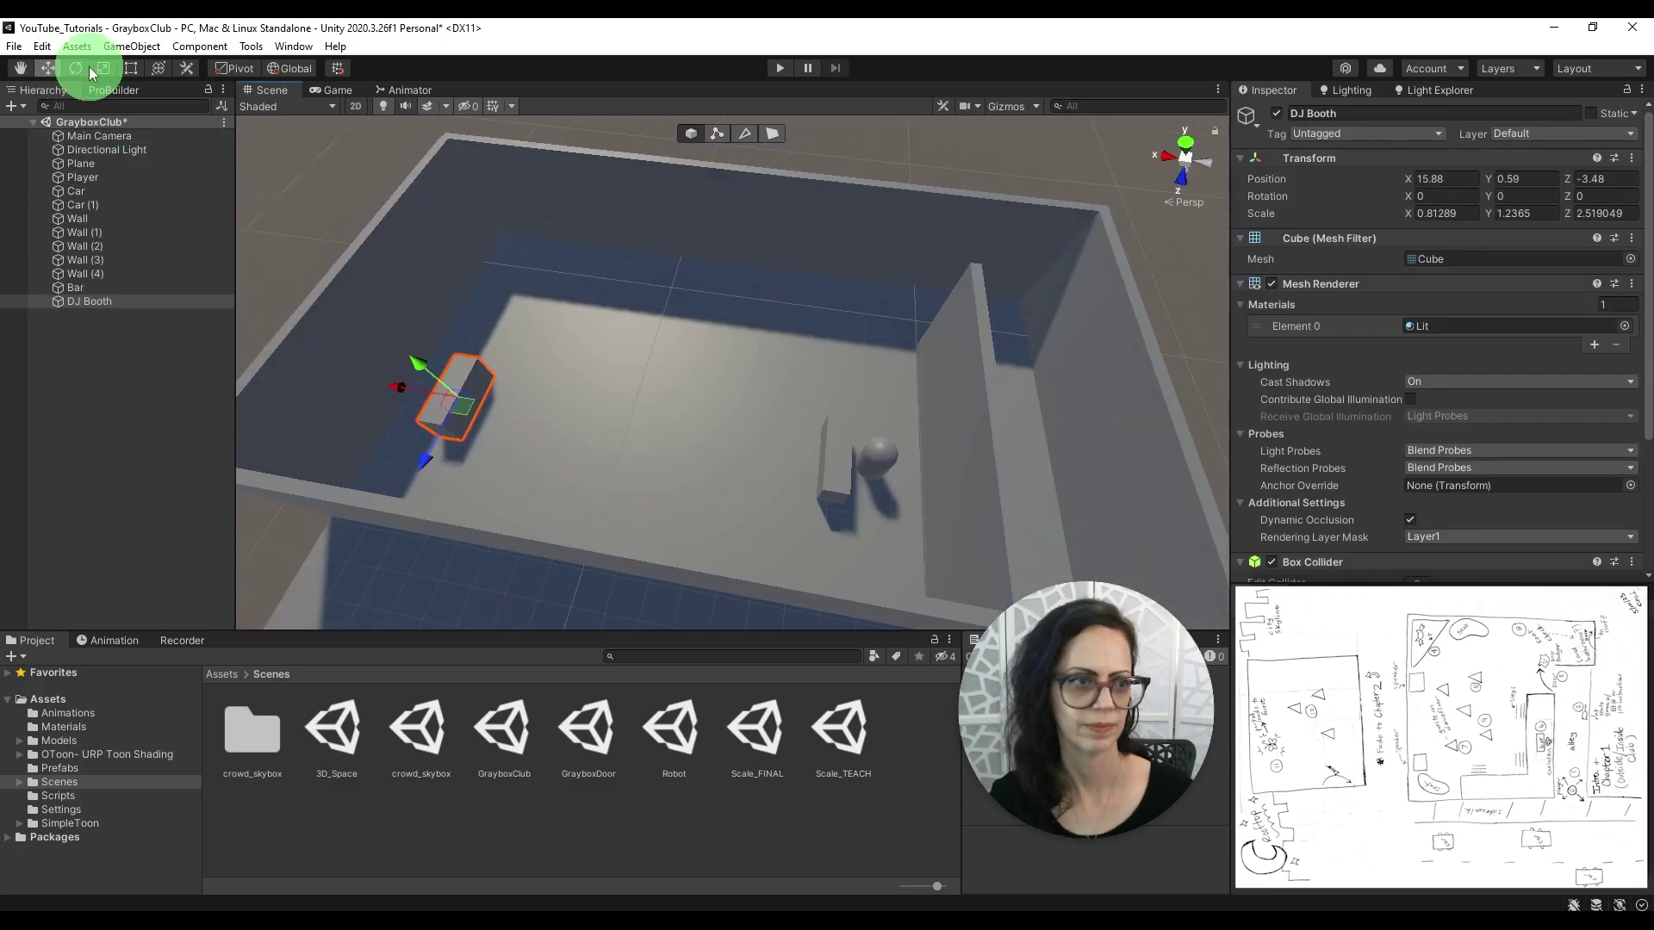
Rotate the DJ Booth diagonally and scale it up in height and width.
left_click(76, 68)
left_click(47, 68)
left_click_drag(568, 596, 542, 474, "alt")
left_click(102, 68)
left_click_drag(602, 248, 603, 185)
left_click_drag(672, 303, 705, 299)
Move the DJ Booth into the far back corner of the room.
left_click(48, 68)
left_click_drag(602, 247, 572, 177)
left_click(103, 69)
key("w")
left_click(351, 177)
left_click_drag(351, 178, 834, 419, "alt")
scroll(835, 419, "down", 3)
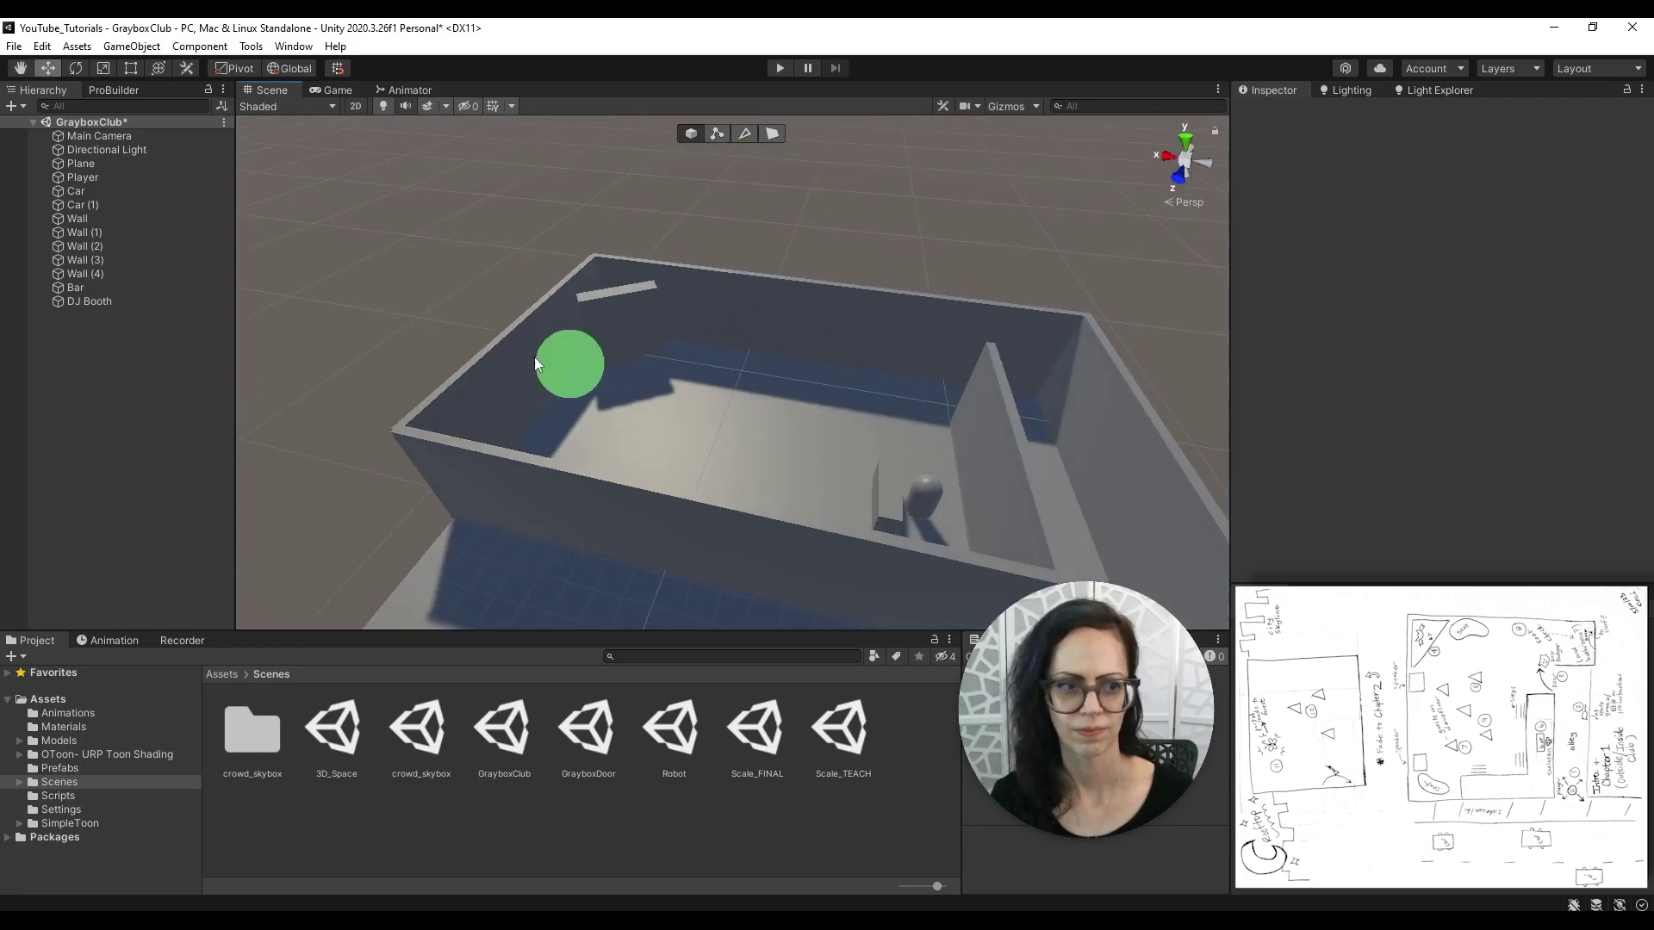
Create a sphere named Guest and reset its transform.
left_click(849, 461)
middle_click_drag(887, 620, 808, 562)
right_click(122, 398)
left_click(332, 648)
type("Guest")
left_click(287, 468)
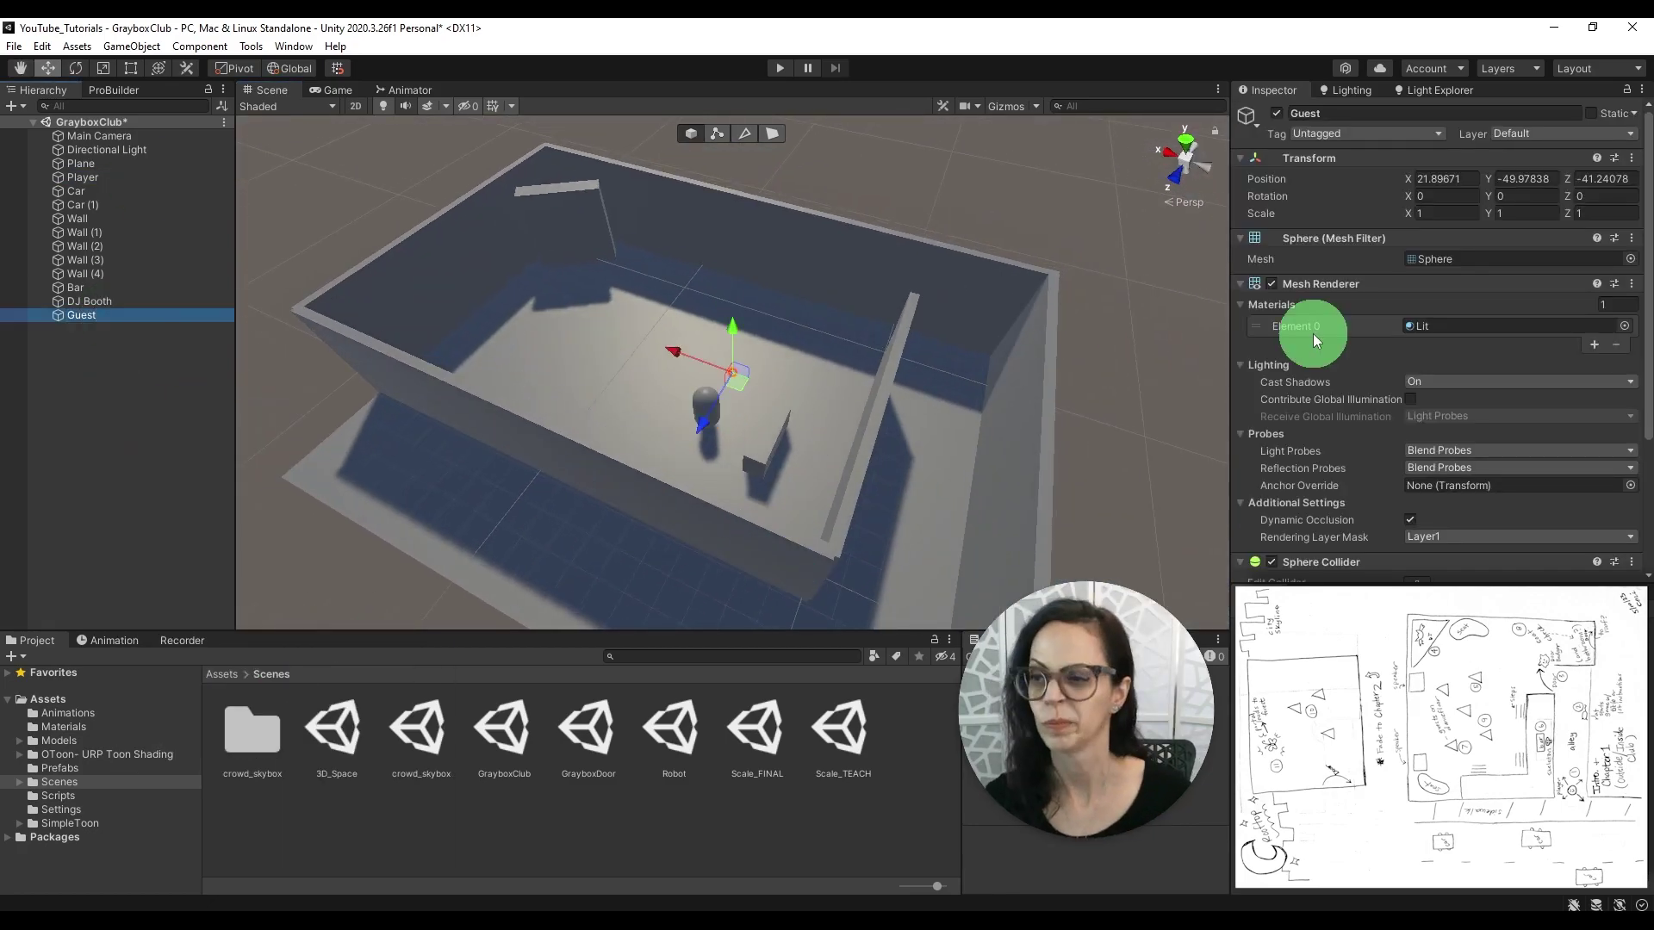
left_click(1630, 158)
left_click(1481, 177)
Place the Guest sphere inside the room near the DJ booth, with Y position 1 and scale 2 on all axes.
left_click_drag(754, 549, 438, 403)
left_click_drag(457, 465, 538, 379)
left_click(1525, 180)
type("1")
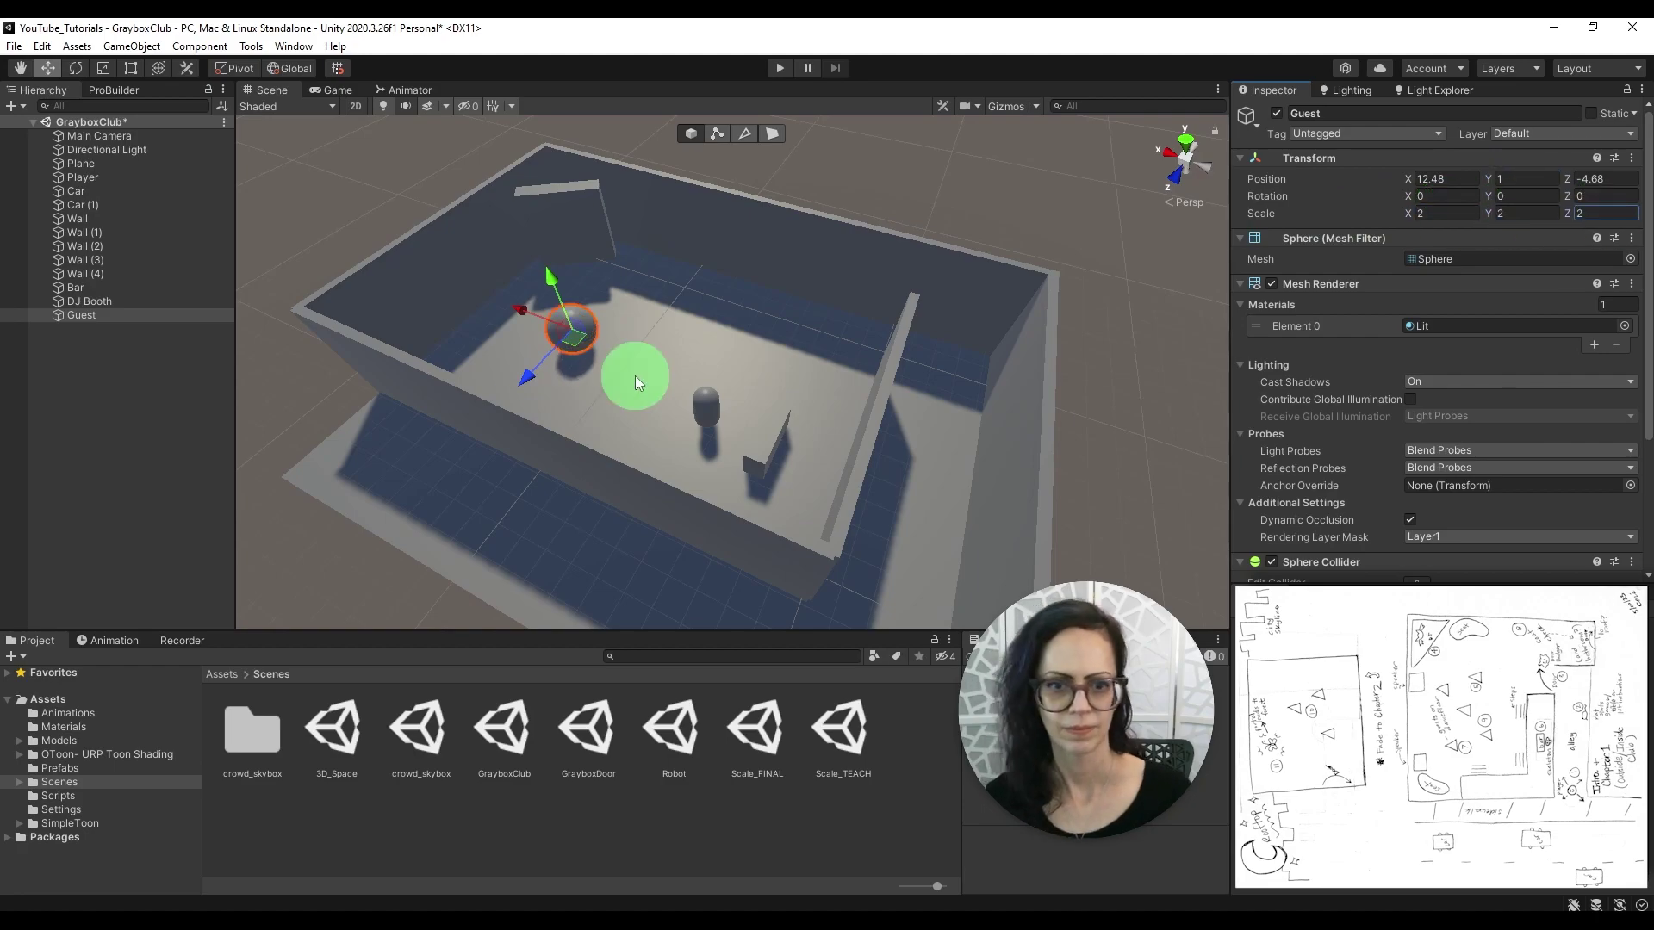
Move the Player capsule away from its spot beside the bar.
left_click_drag(627, 370, 851, 291, "alt")
scroll(631, 422, "up", 3)
middle_click_drag(790, 344, 700, 250)
left_click(83, 177)
left_click_drag(1026, 408, 919, 275)
left_click_drag(827, 254, 689, 251)
Duplicate the Guest sphere and place the copy elsewhere on the dance floor.
scroll(689, 252, "down", 3)
left_click_drag(689, 251, 818, 548, "alt")
scroll(819, 548, "down", 3)
right_click(122, 314)
left_click(196, 432)
left_click_drag(628, 281, 782, 431)
Make two more copies of the guest and spread them across the dance floor.
right_click(146, 334)
left_click(197, 451)
right_click(132, 346)
left_click(185, 462)
left_click_drag(803, 501, 849, 377)
Move the Player outside to the open end of the hallway, at X -2.31 and Z 2.09, and save the scene.
scroll(850, 396, "down", 3)
left_click_drag(849, 396, 655, 465, "alt")
left_click(623, 451)
middle_click_drag(624, 450, 543, 366)
left_click(83, 177)
left_click_drag(585, 249, 737, 323)
left_click_drag(762, 396, 675, 542)
scroll(767, 462, "down", 2)
left_click_drag(819, 432, 767, 462, "alt")
middle_click_drag(767, 462, 855, 509)
key("ctrl+s")
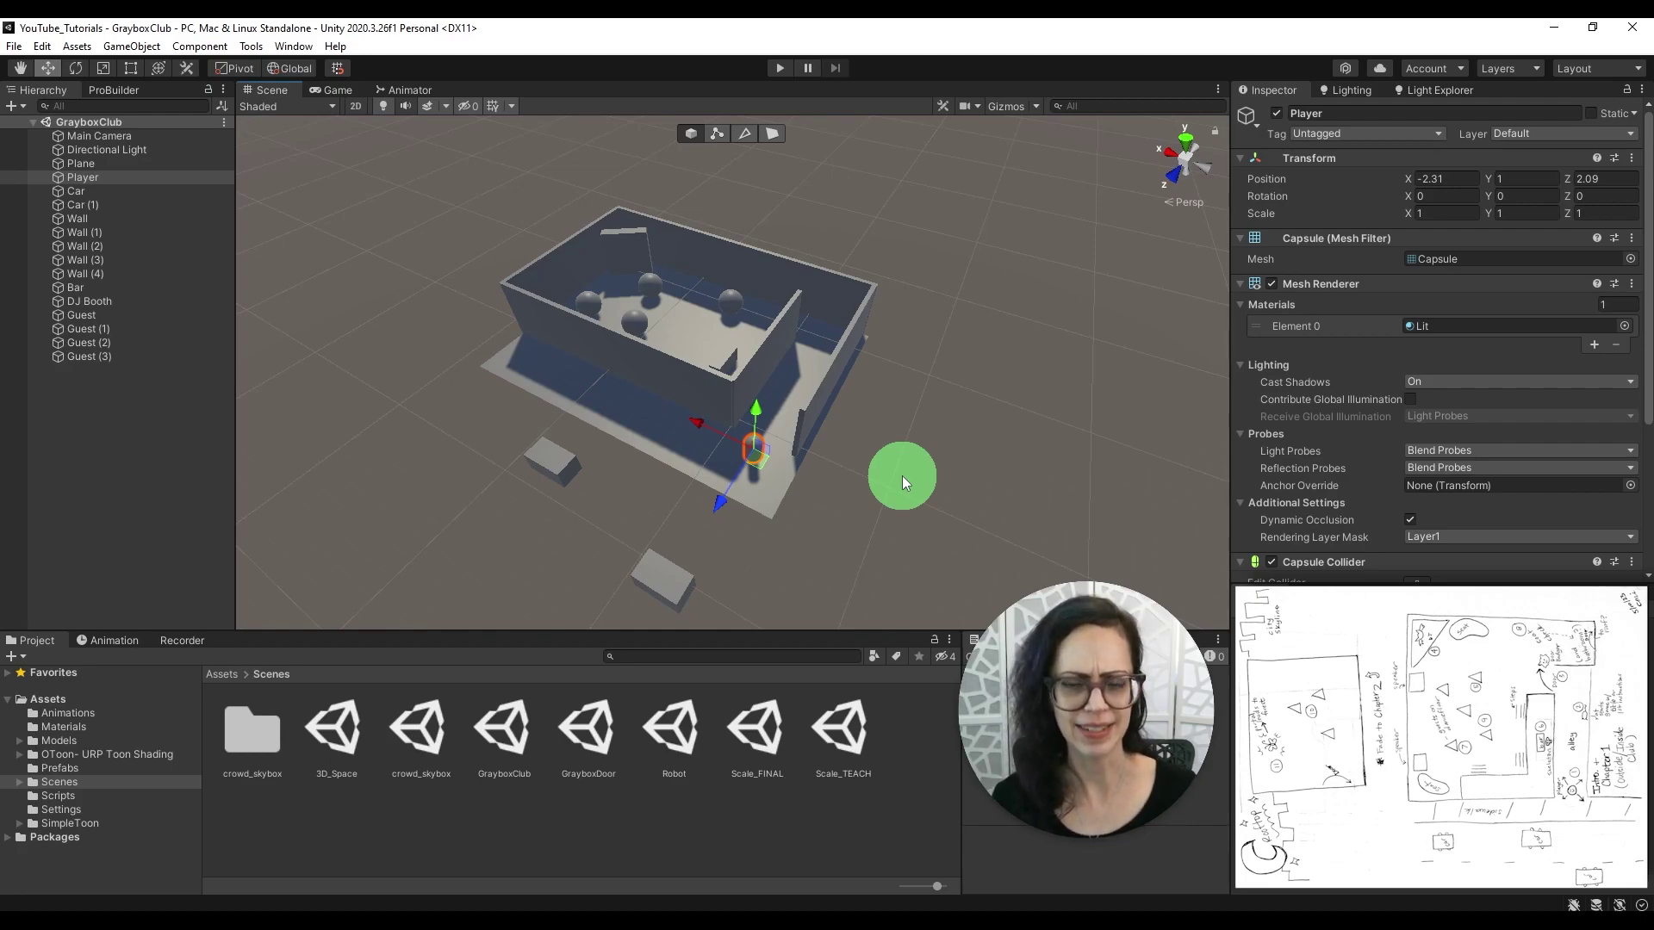
Examine the graybox club layout from several angles, including the guests, DJ booth, hallway and the cars outside.
right_click_drag(783, 454, 767, 485)
middle_click_drag(767, 485, 798, 519)
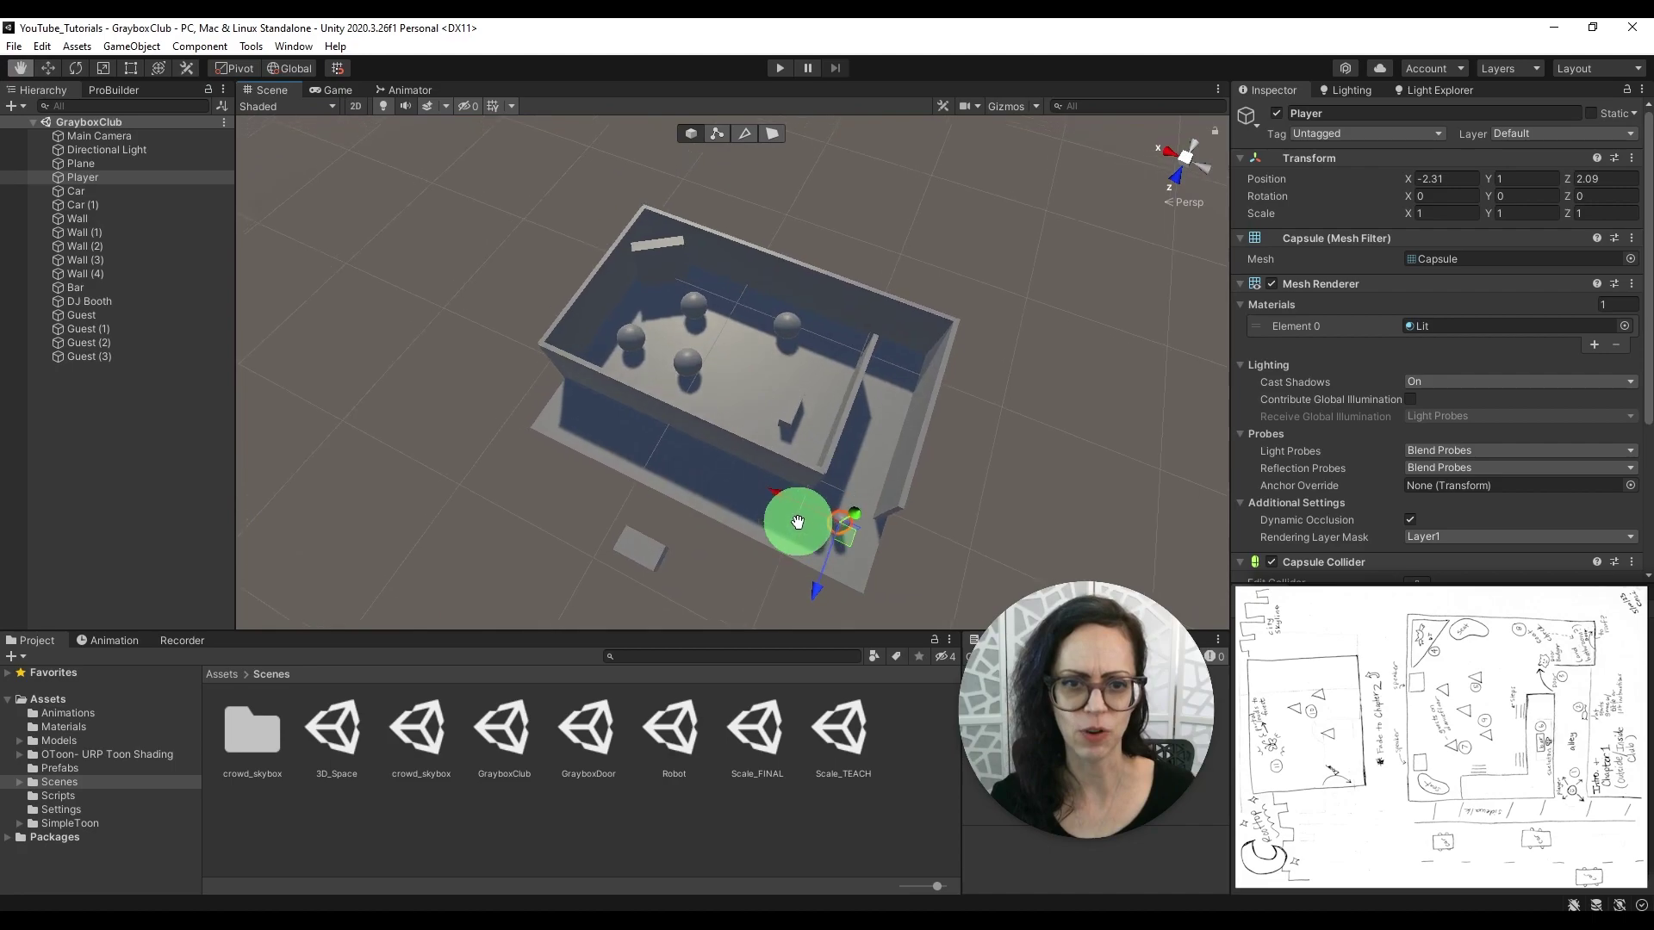
left_click_drag(798, 520, 844, 542, "alt")
scroll(845, 544, "up", 6)
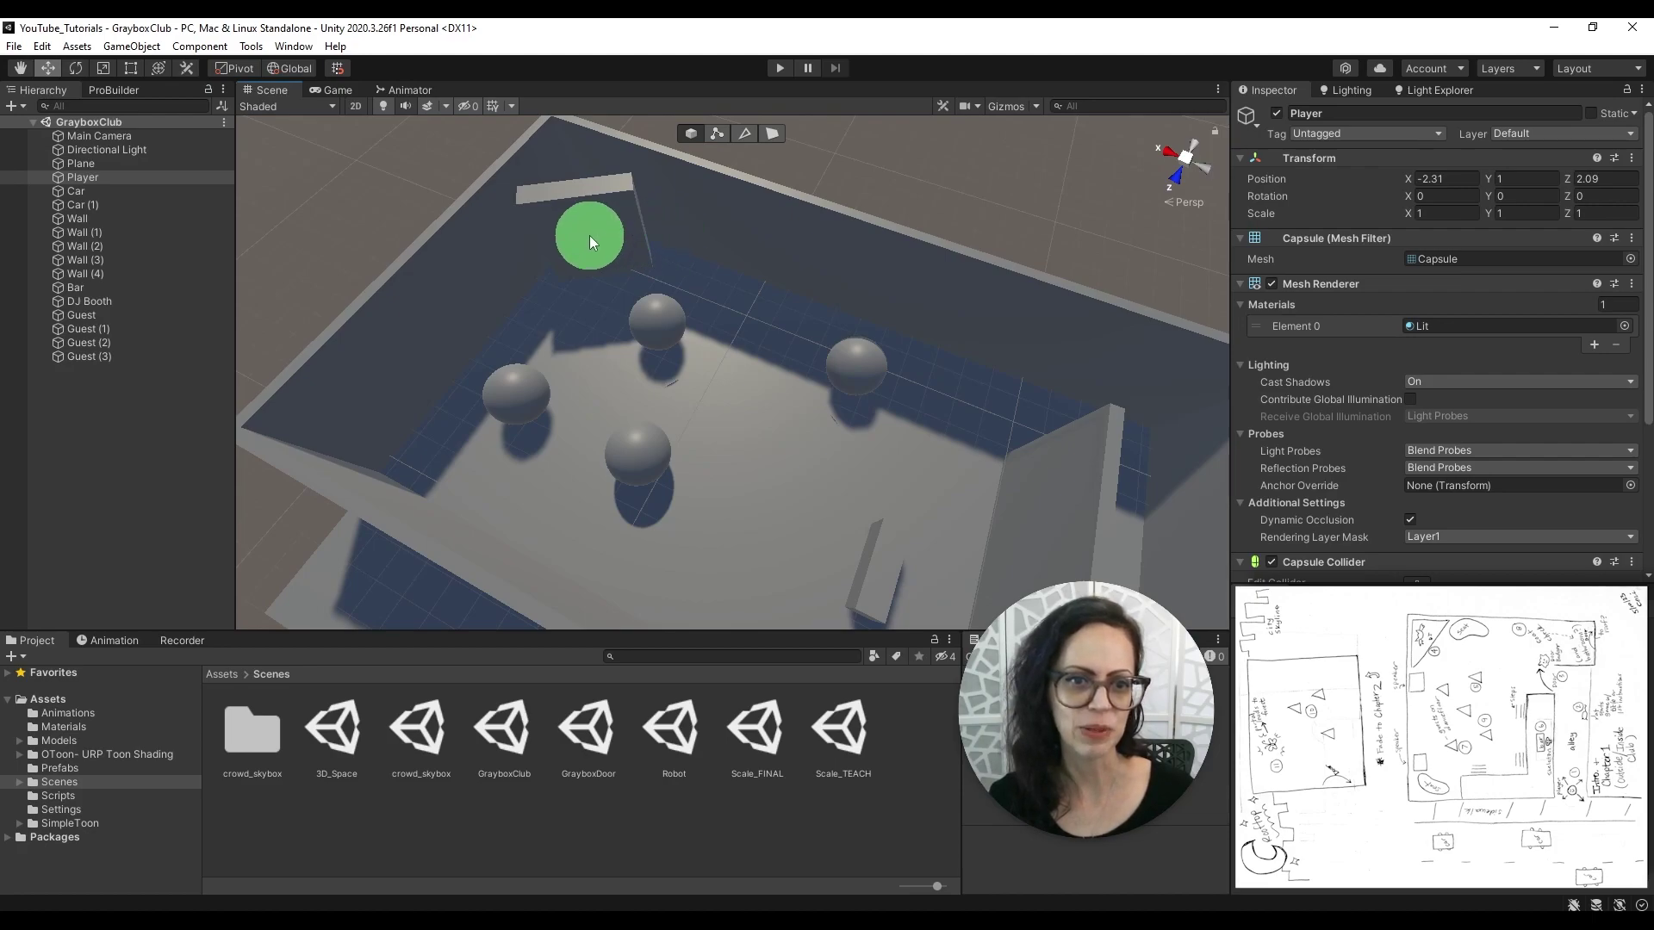
scroll(930, 513, "down", 4)
left_click_drag(922, 525, 690, 534, "alt")
middle_click_drag(690, 534, 738, 465)
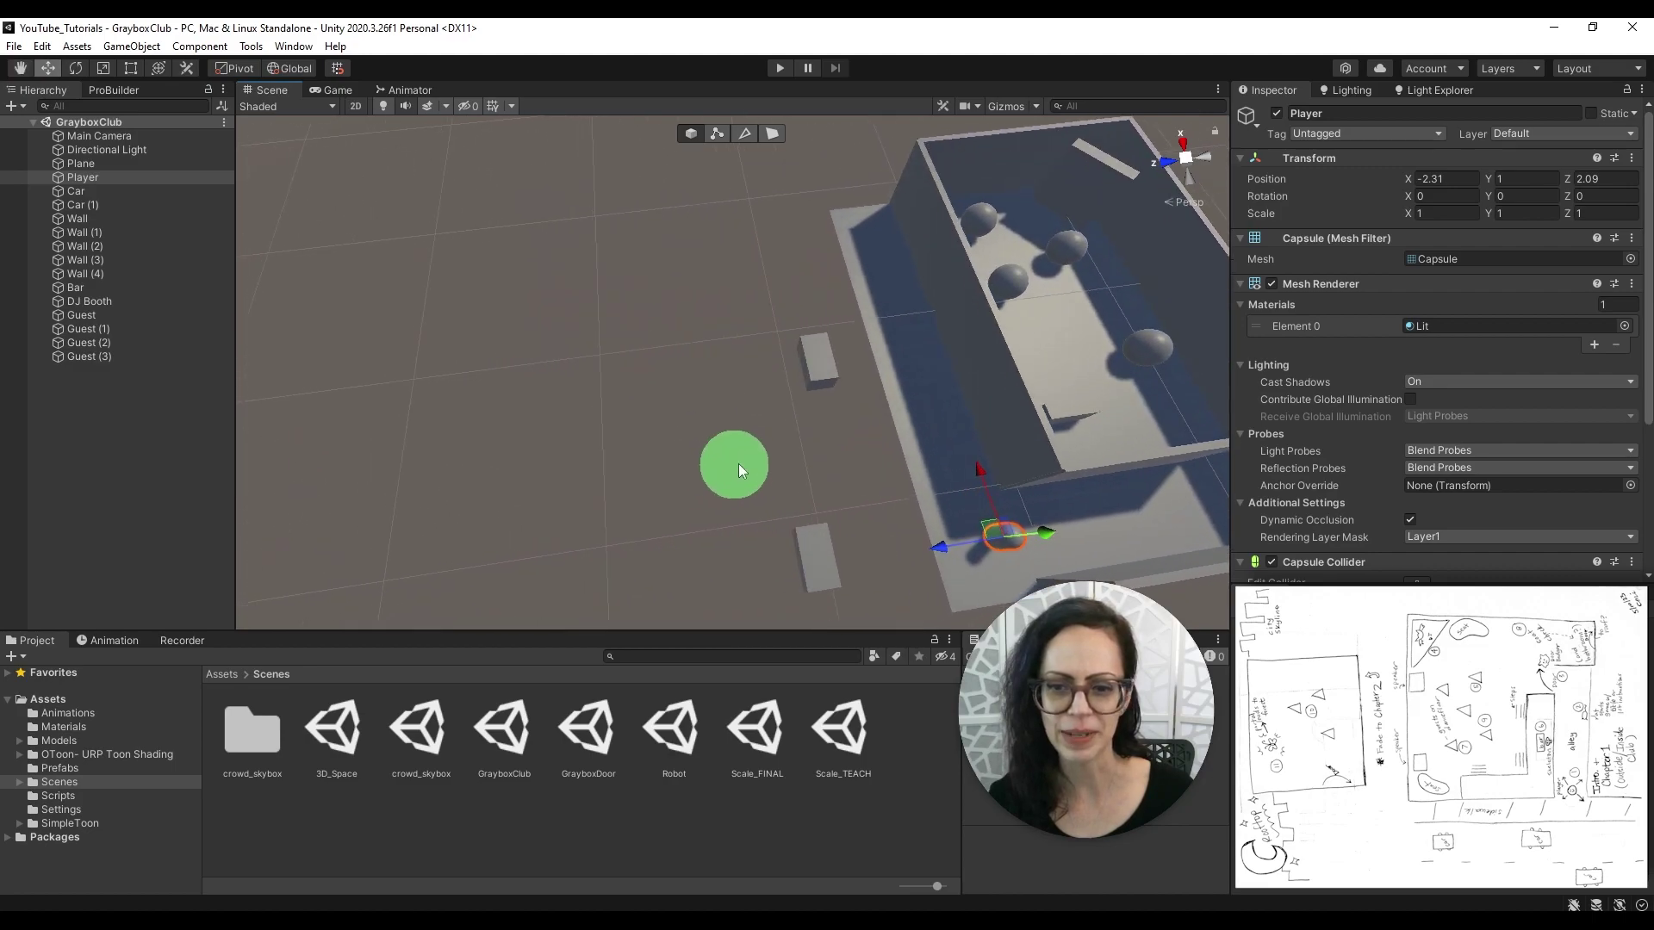
left_click_drag(737, 465, 1003, 394, "alt")
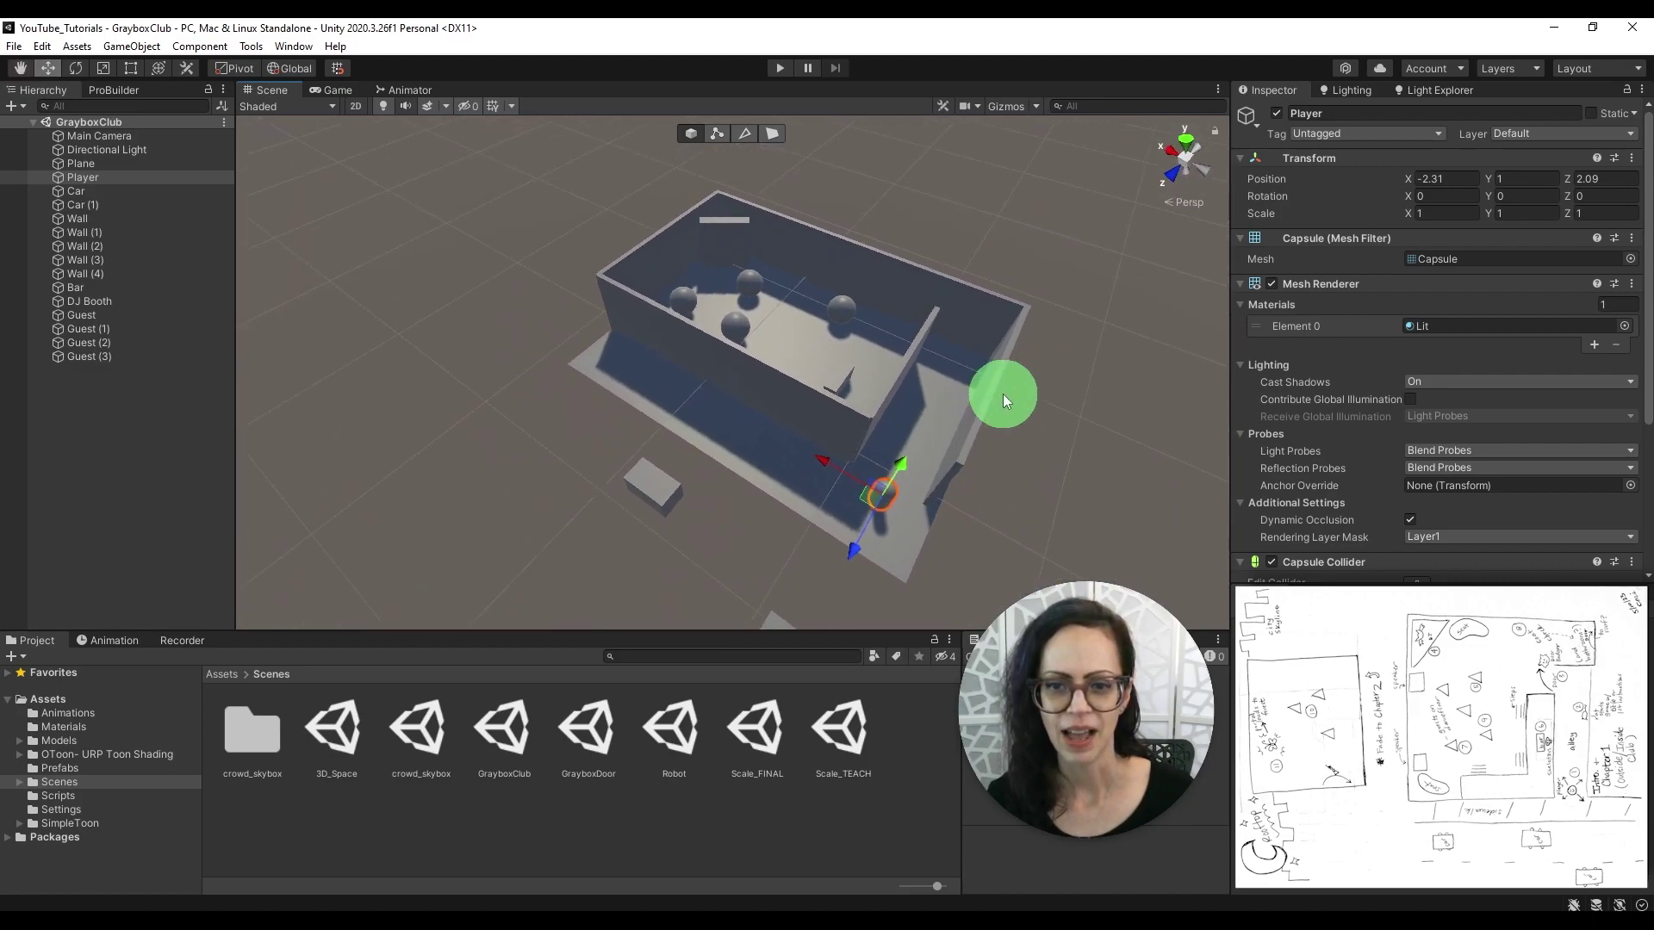
middle_click_drag(1003, 394, 1011, 361)
mouse_move(1010, 362)
left_mouse_down("alt")
mouse_move(1052, 313)
mouse_move(996, 350)
mouse_move(1015, 365)
left_mouse_up("alt")
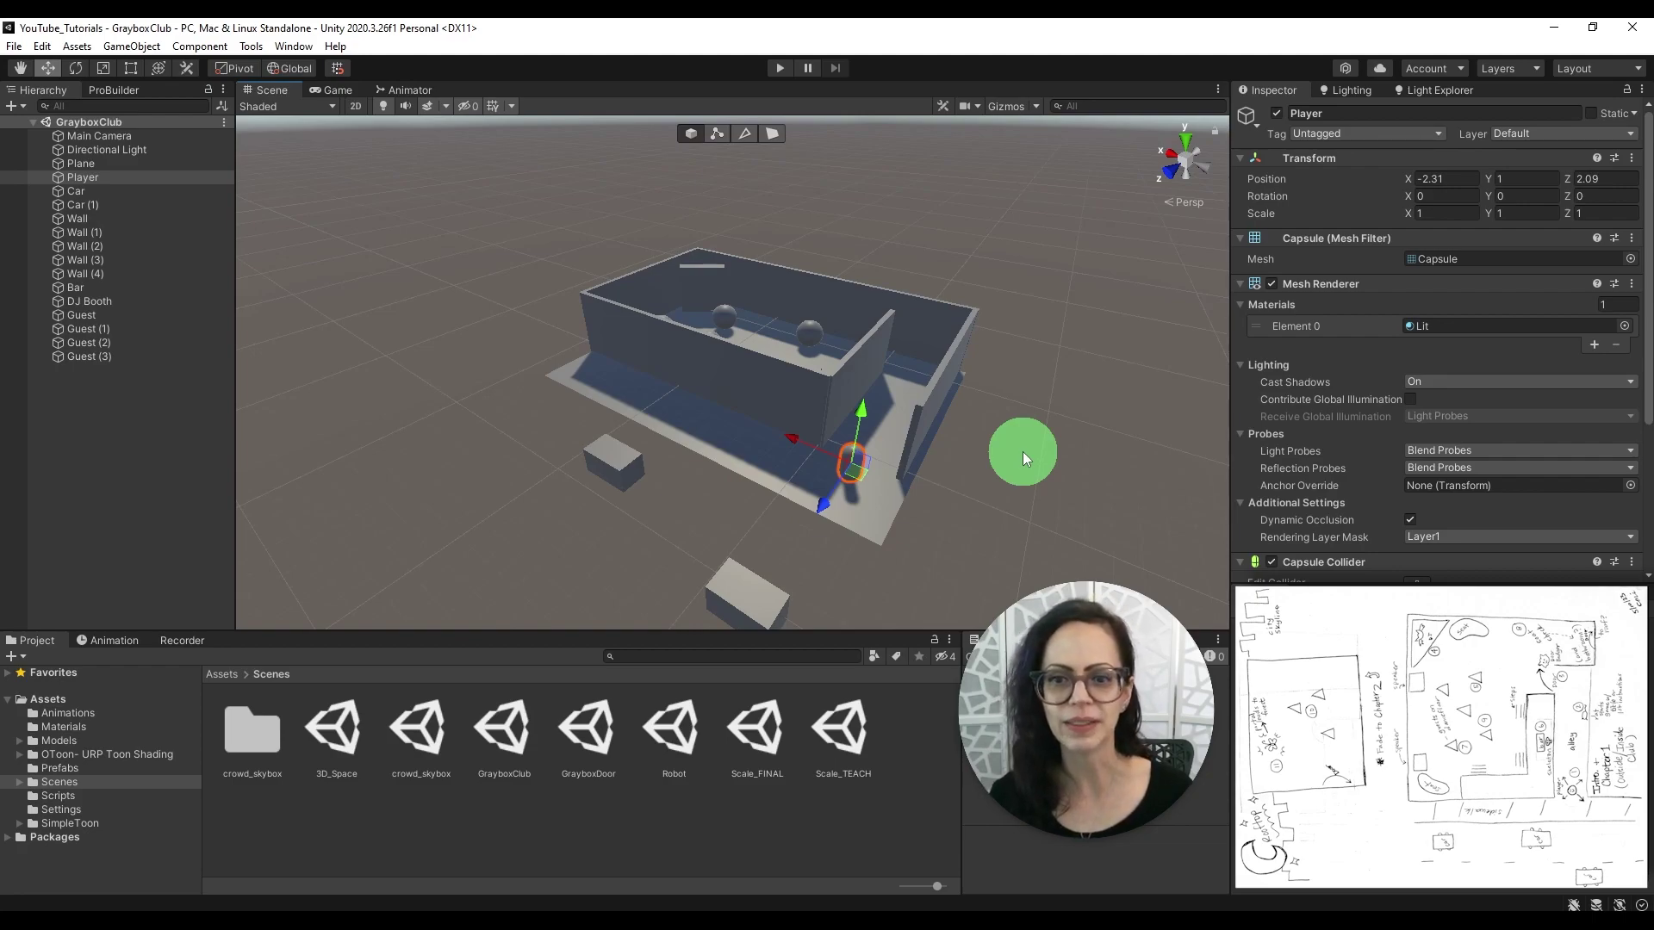
right_click_drag(887, 306, 882, 425)
middle_click_drag(915, 215, 865, 515)
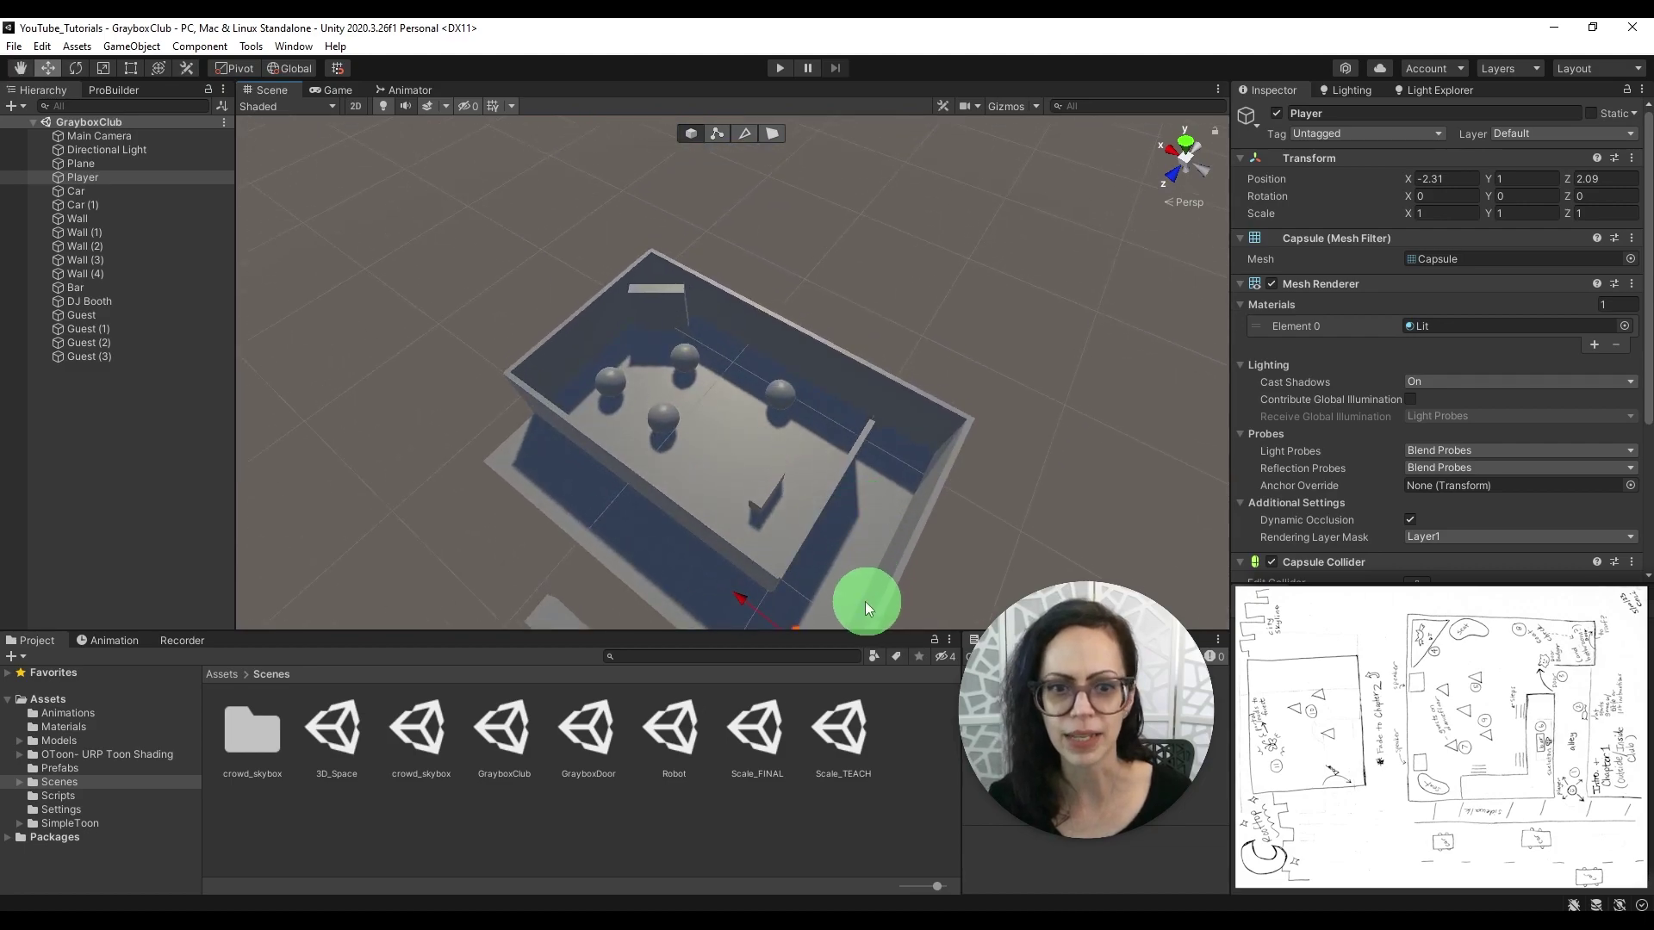
left_click_drag(763, 548, 798, 462, "alt")
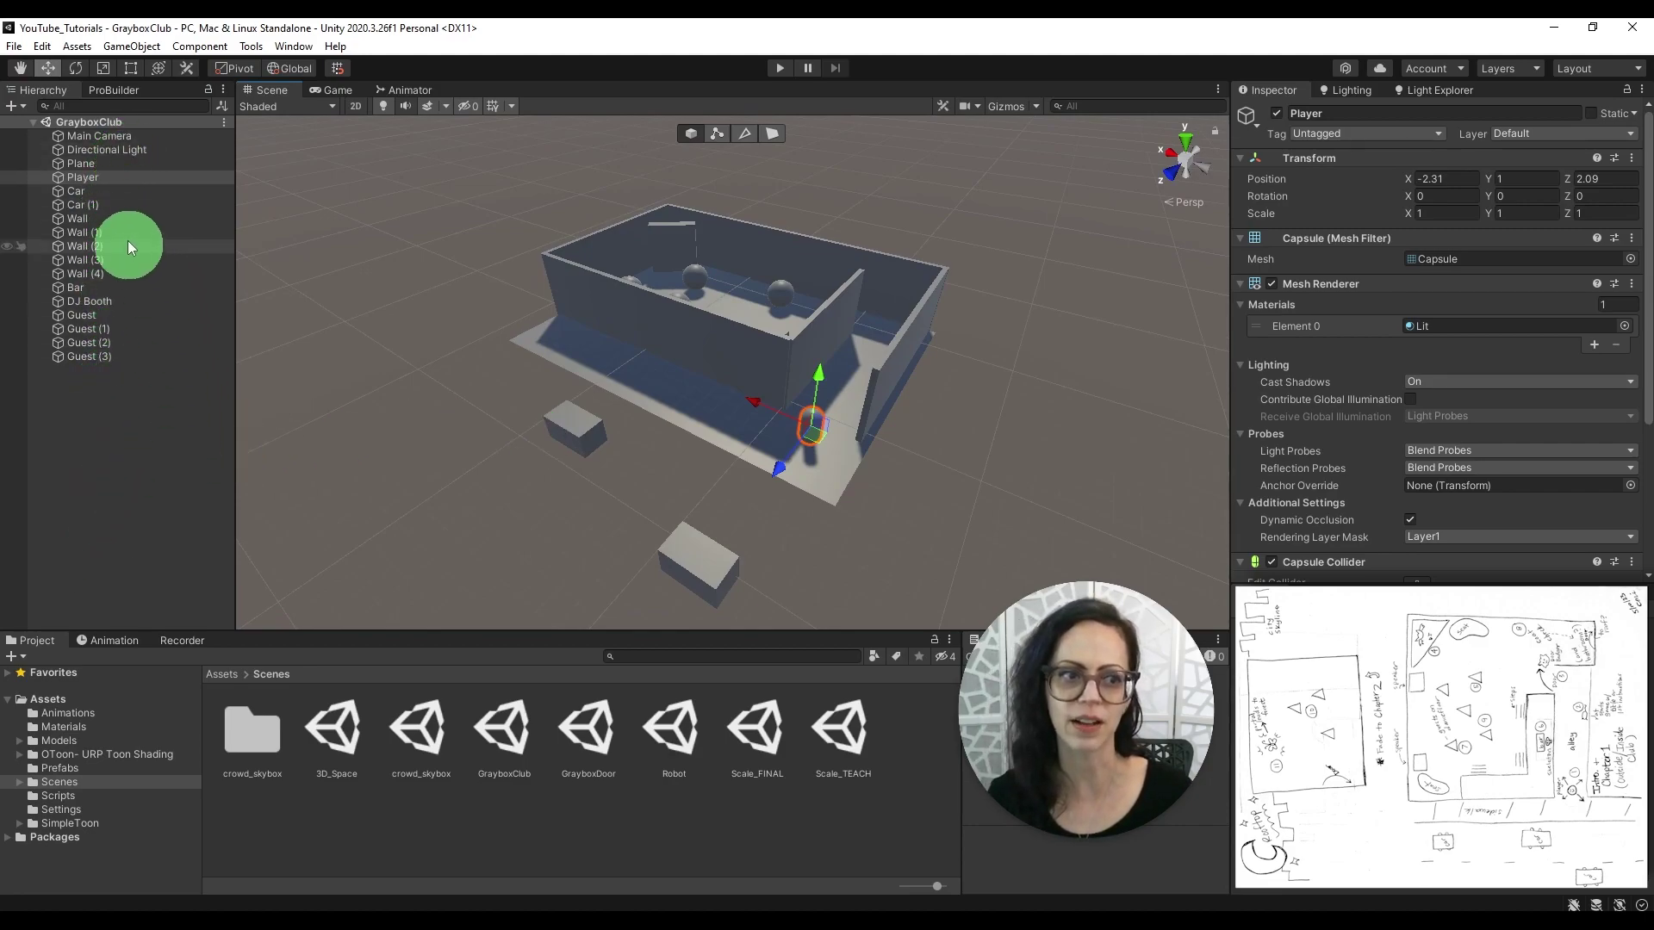
Create an empty object named Walls and reset its transform.
right_click(122, 415)
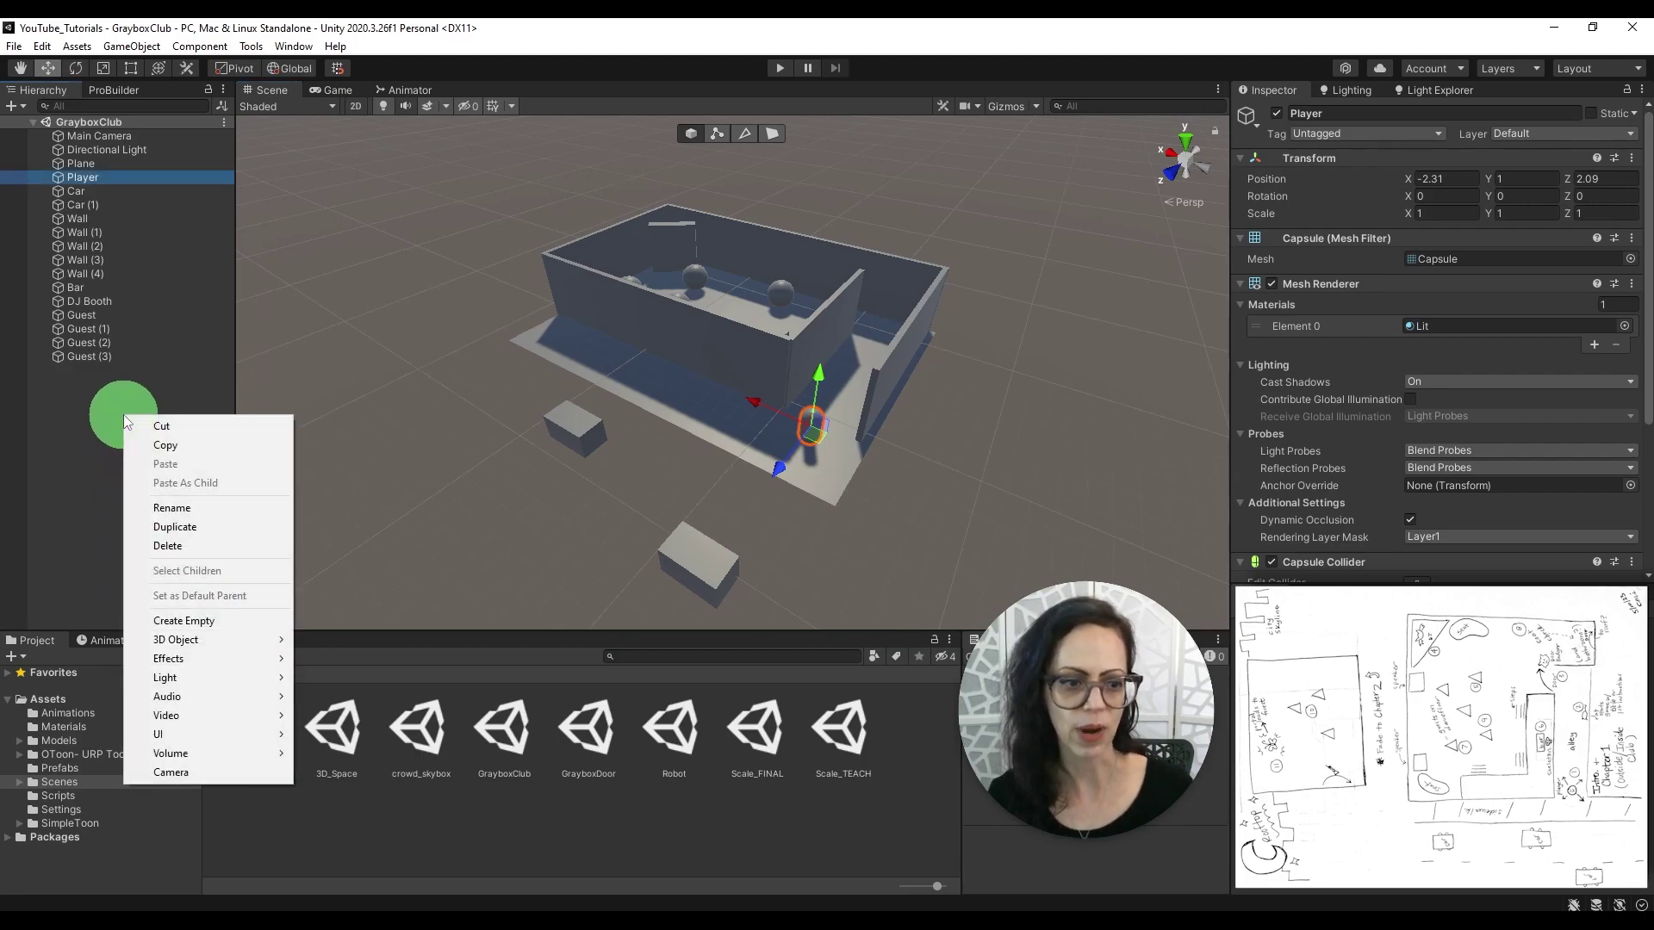
left_click(212, 622)
left_click(1388, 116)
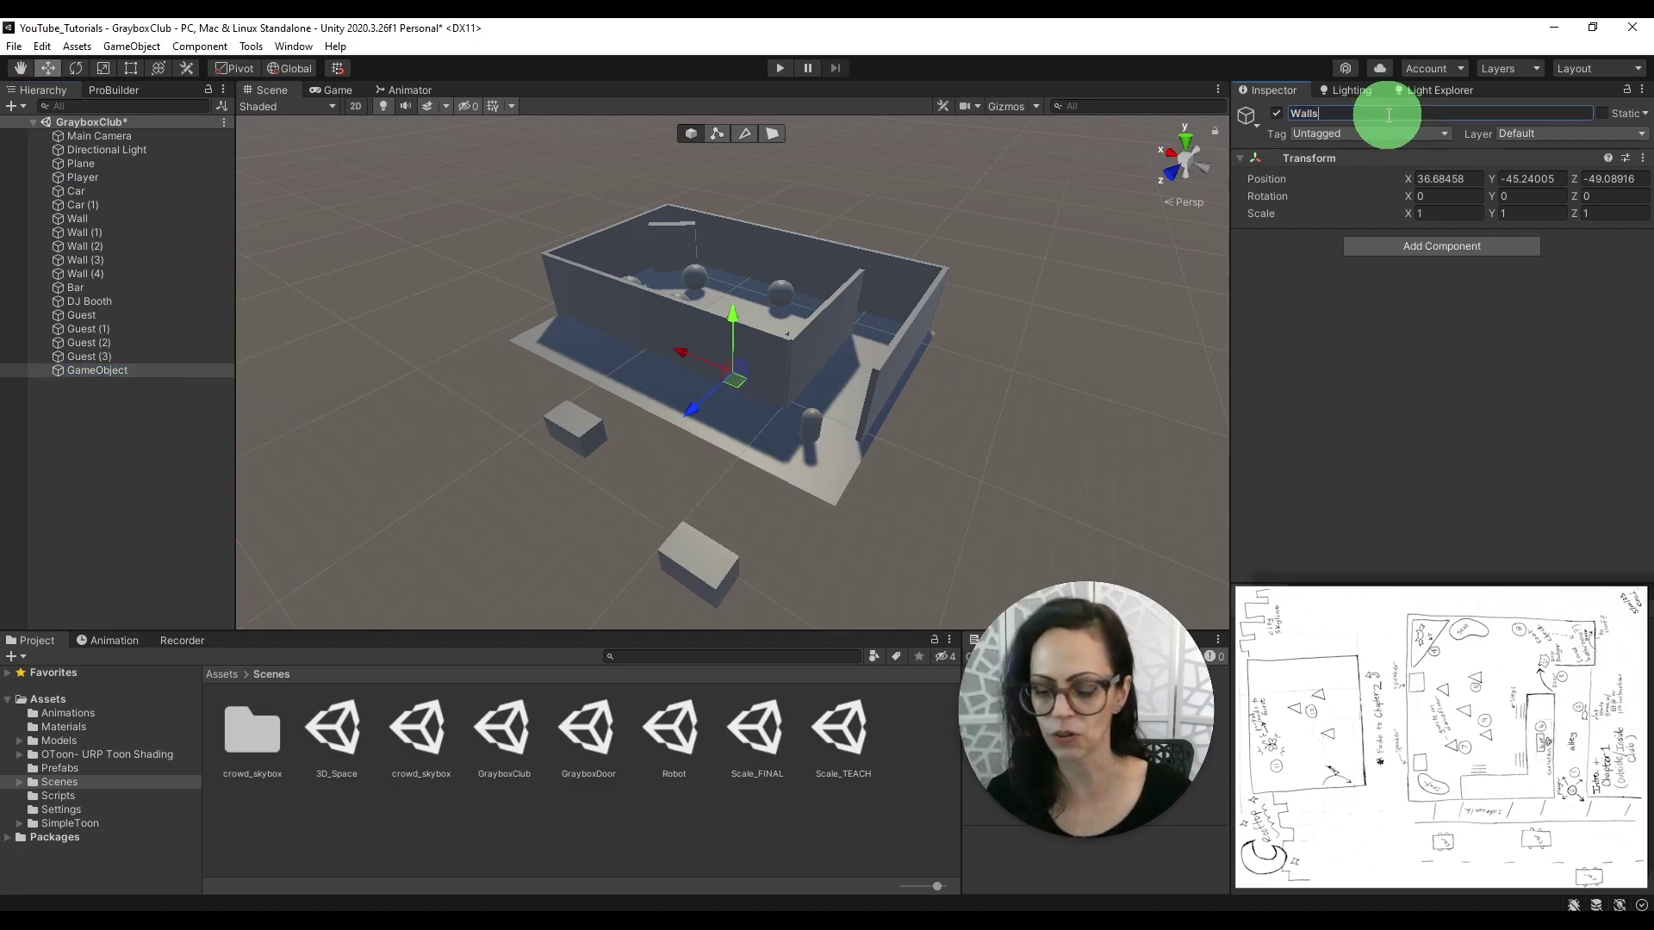
left_click(1642, 158)
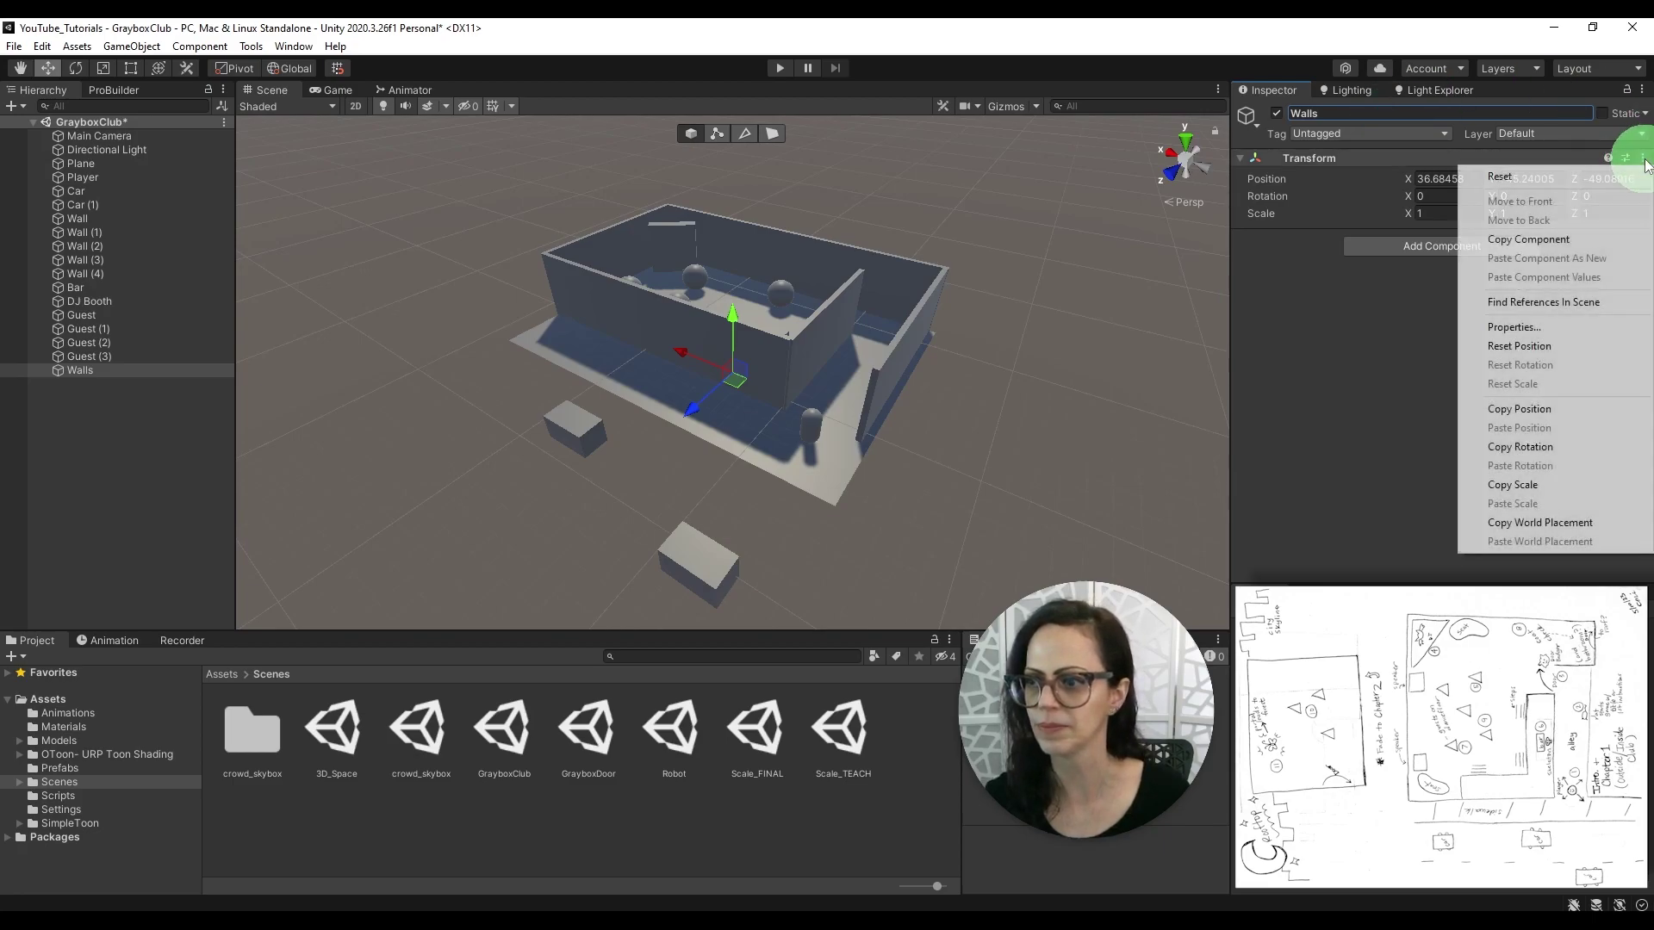
left_click(1625, 173)
Parent all five wall objects, Wall through Wall (4), under the Walls object and collapse the group.
left_click(107, 218)
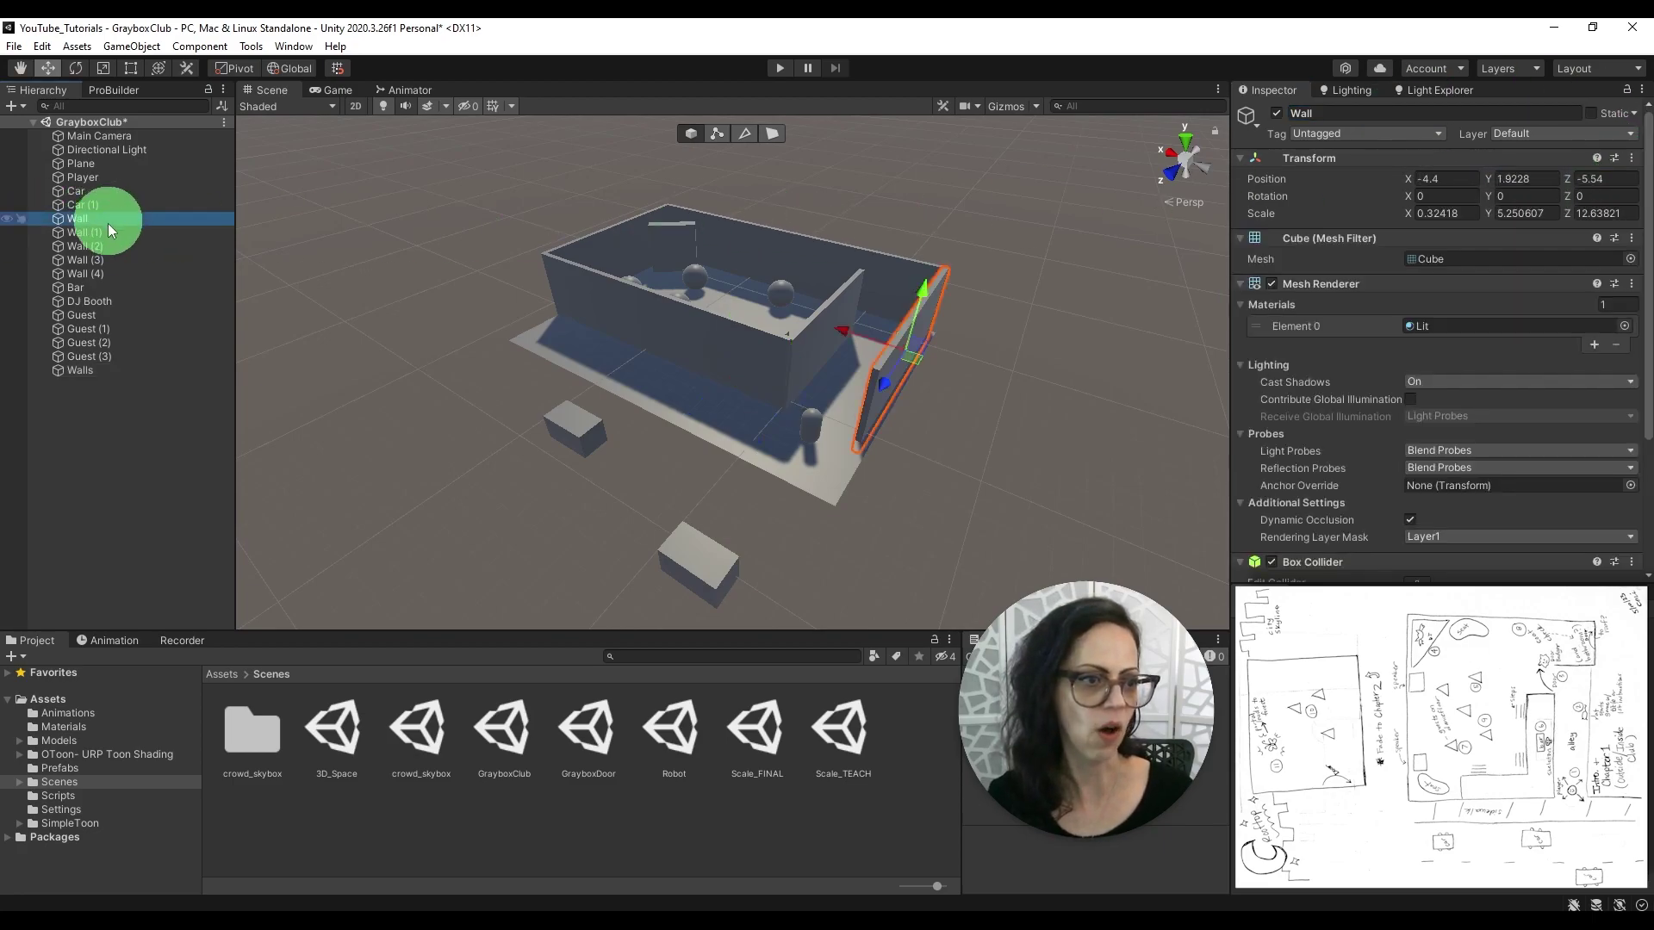
left_click(111, 272, "shift")
left_click_drag(111, 273, 133, 370)
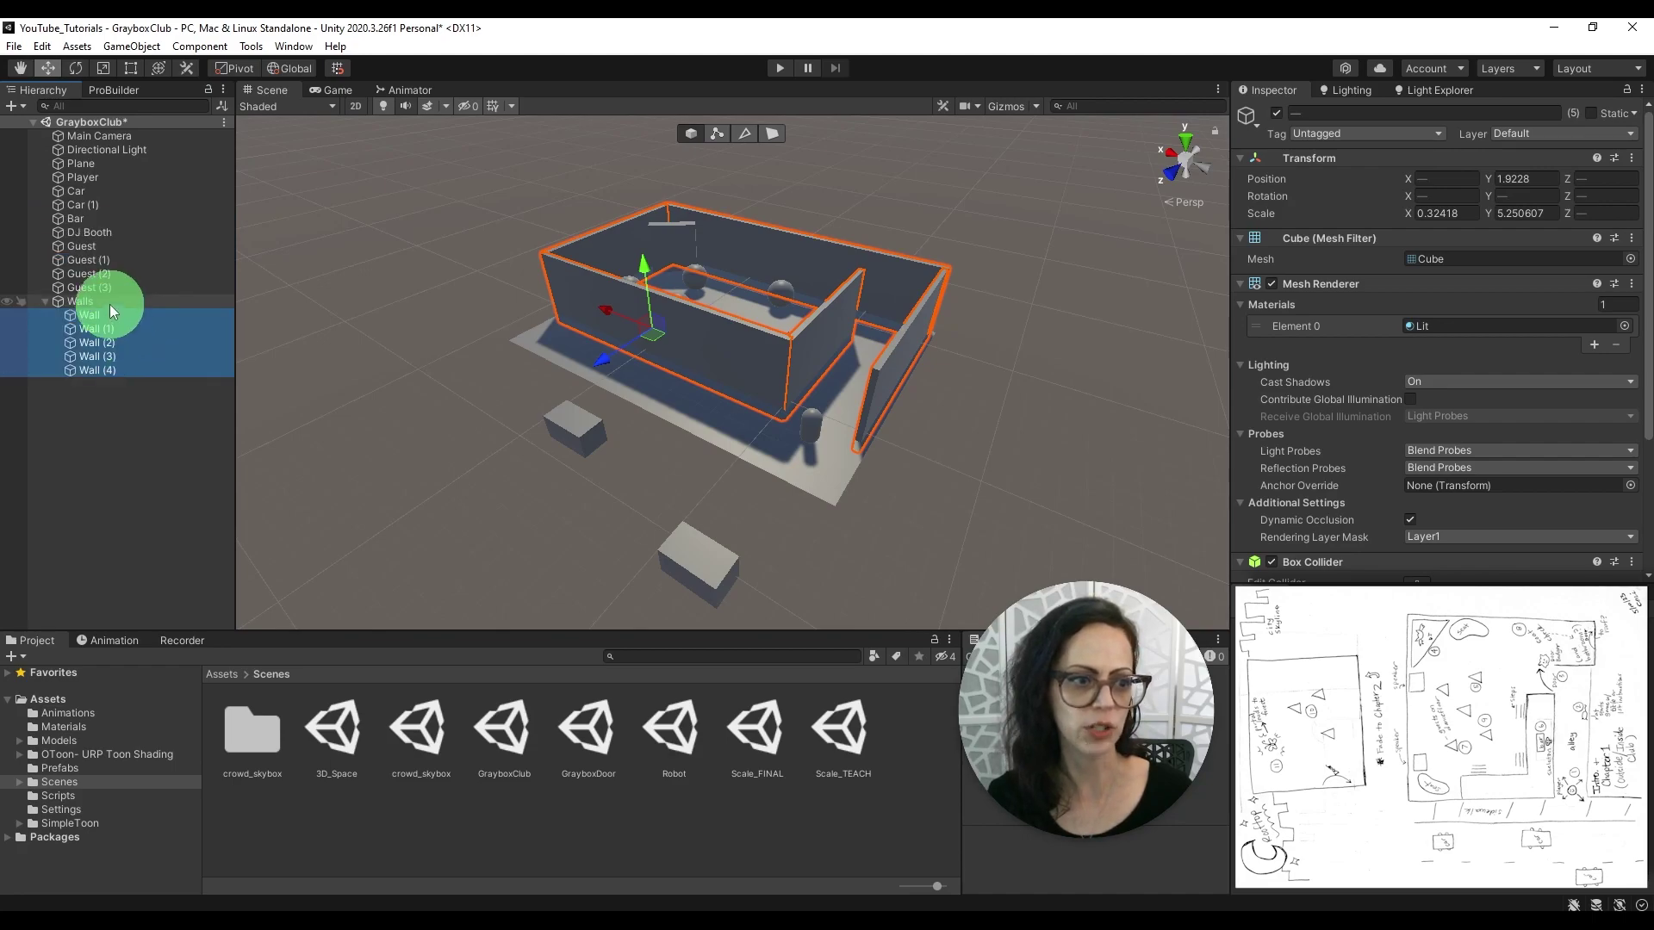
left_click(100, 303)
left_click(48, 302)
left_click(122, 405)
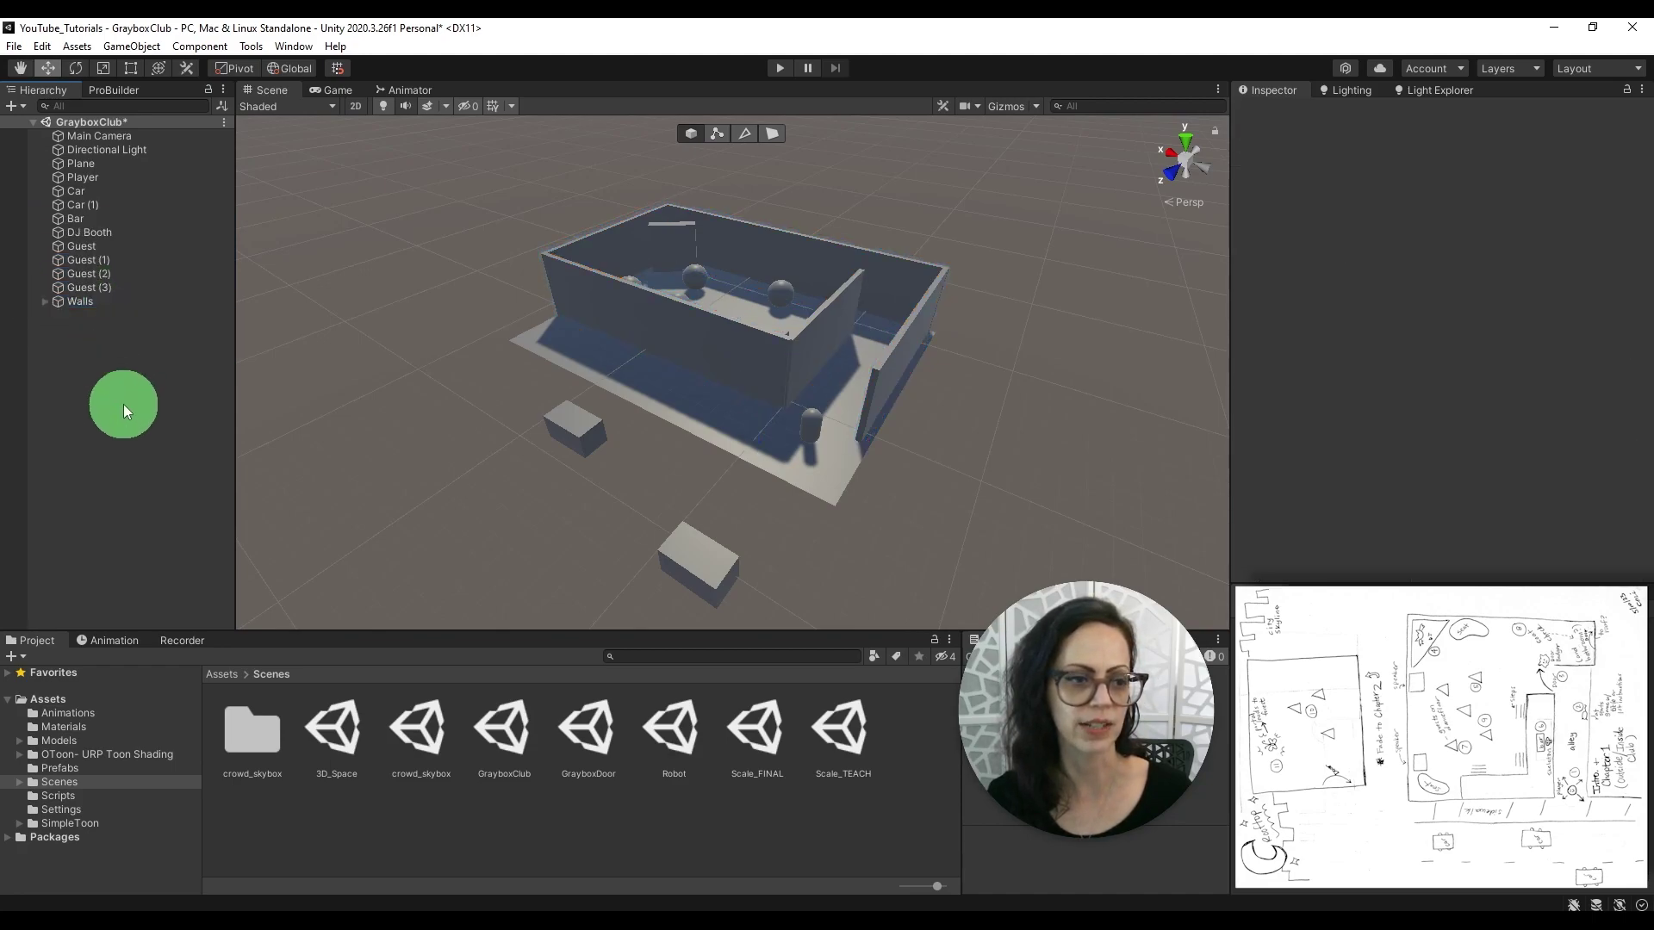
Create another empty object, name it Guests, and reset its transform.
right_click(123, 405)
left_click(177, 608)
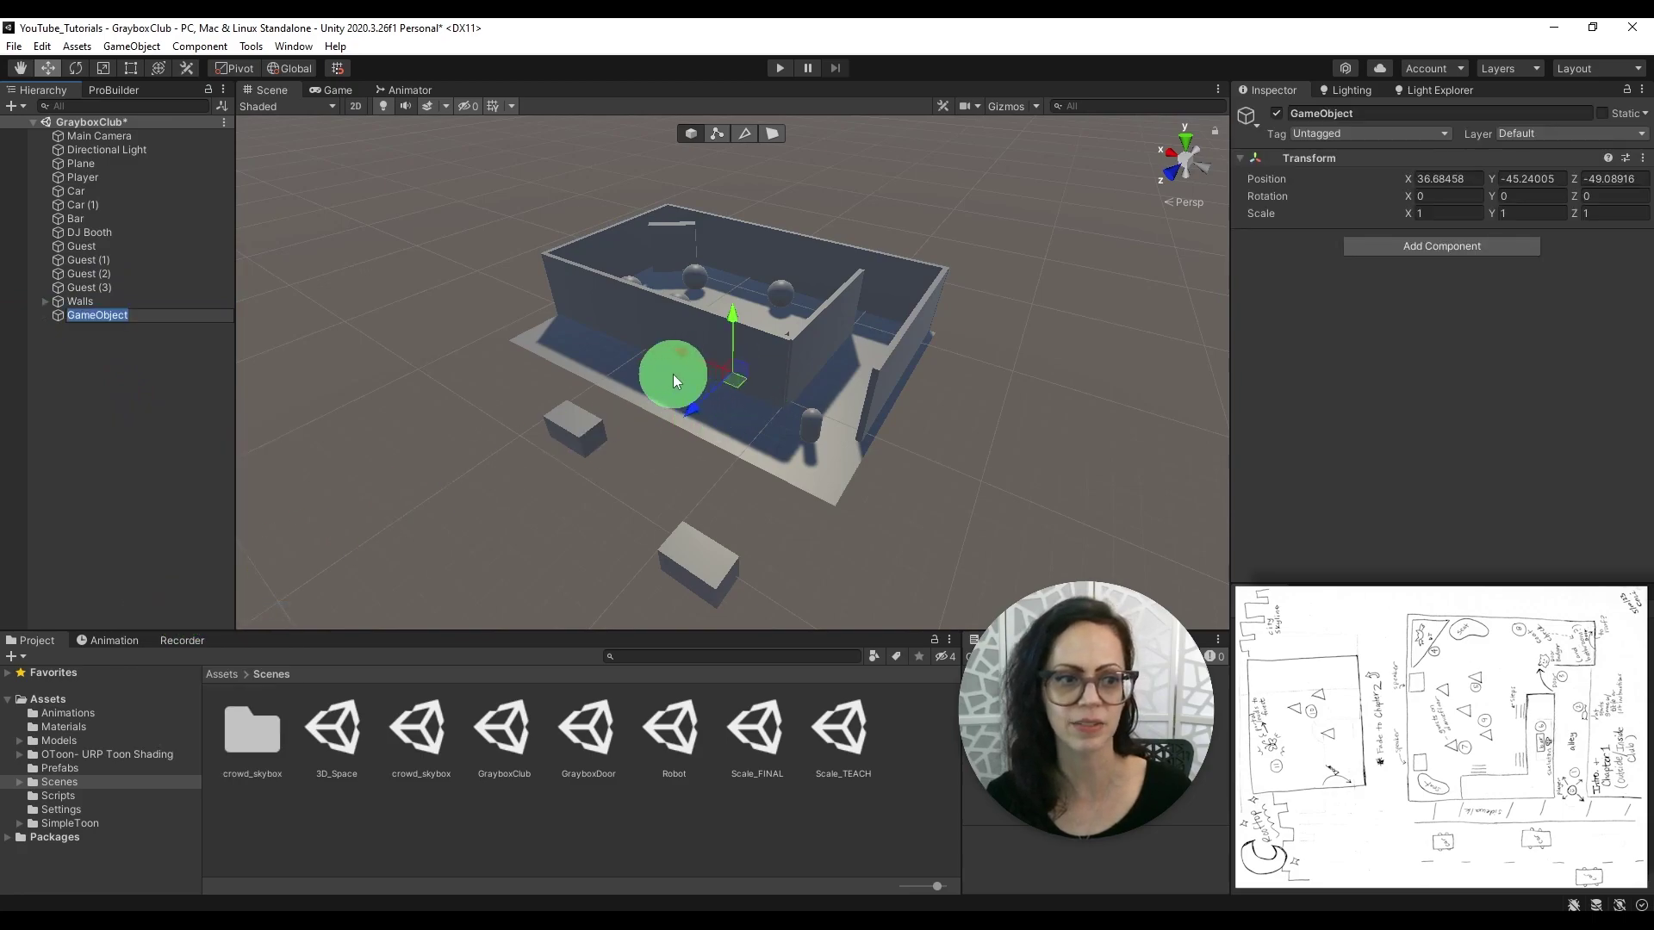
type("Guest")
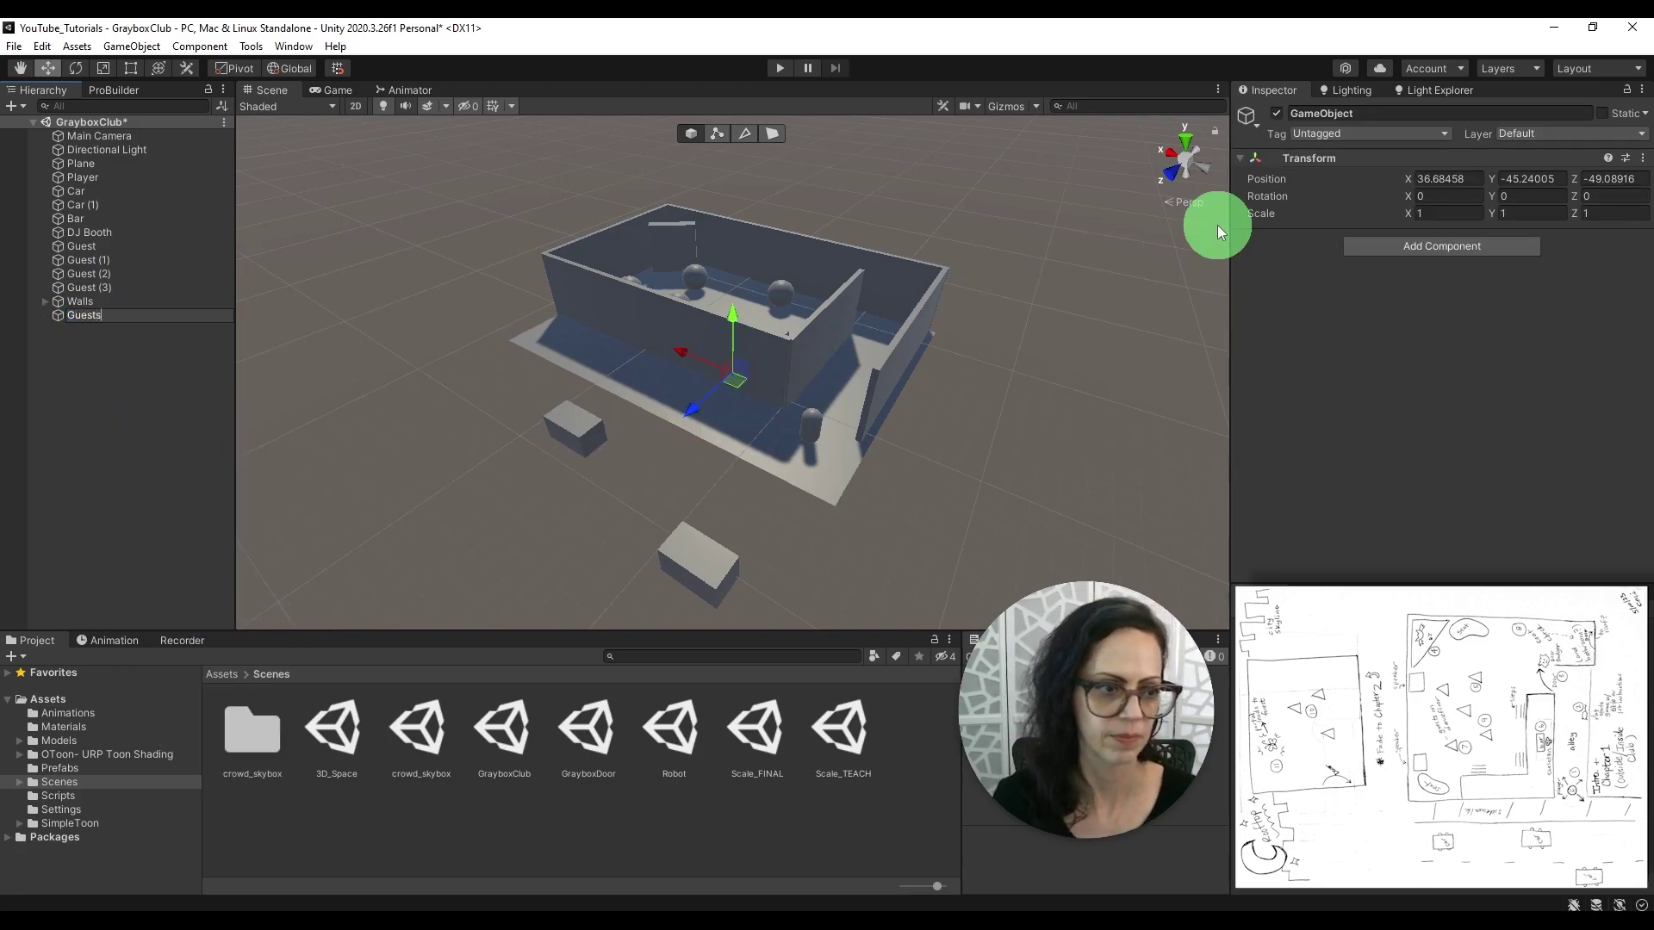
type("s")
key("Return")
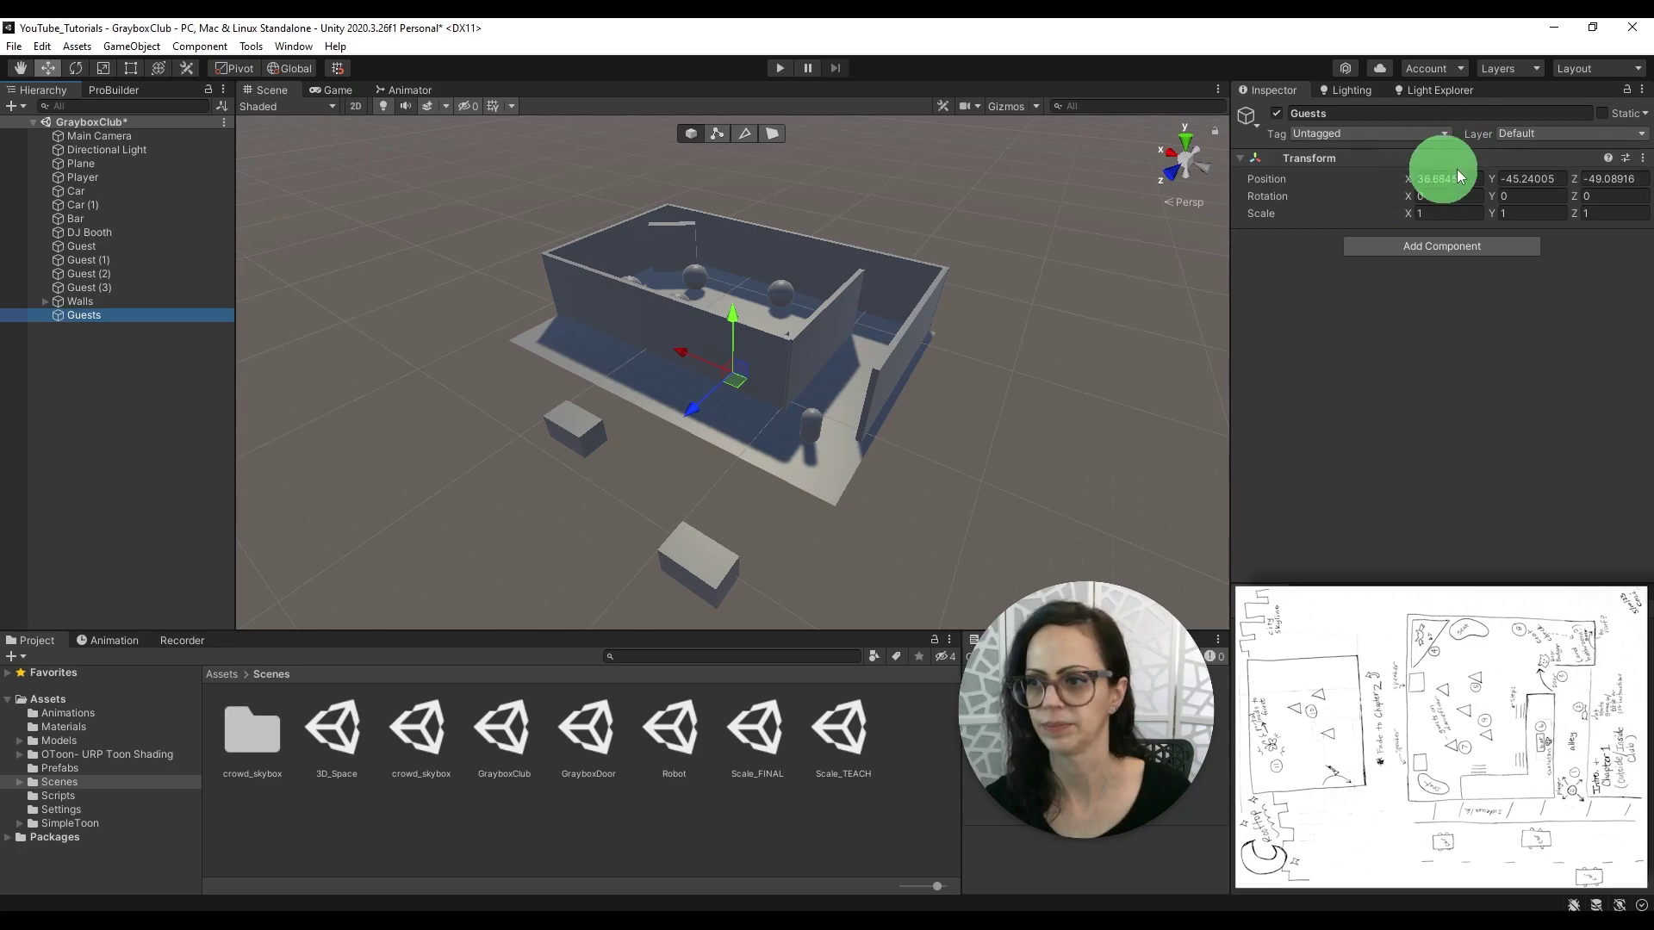
left_click(1642, 158)
left_click(1491, 173)
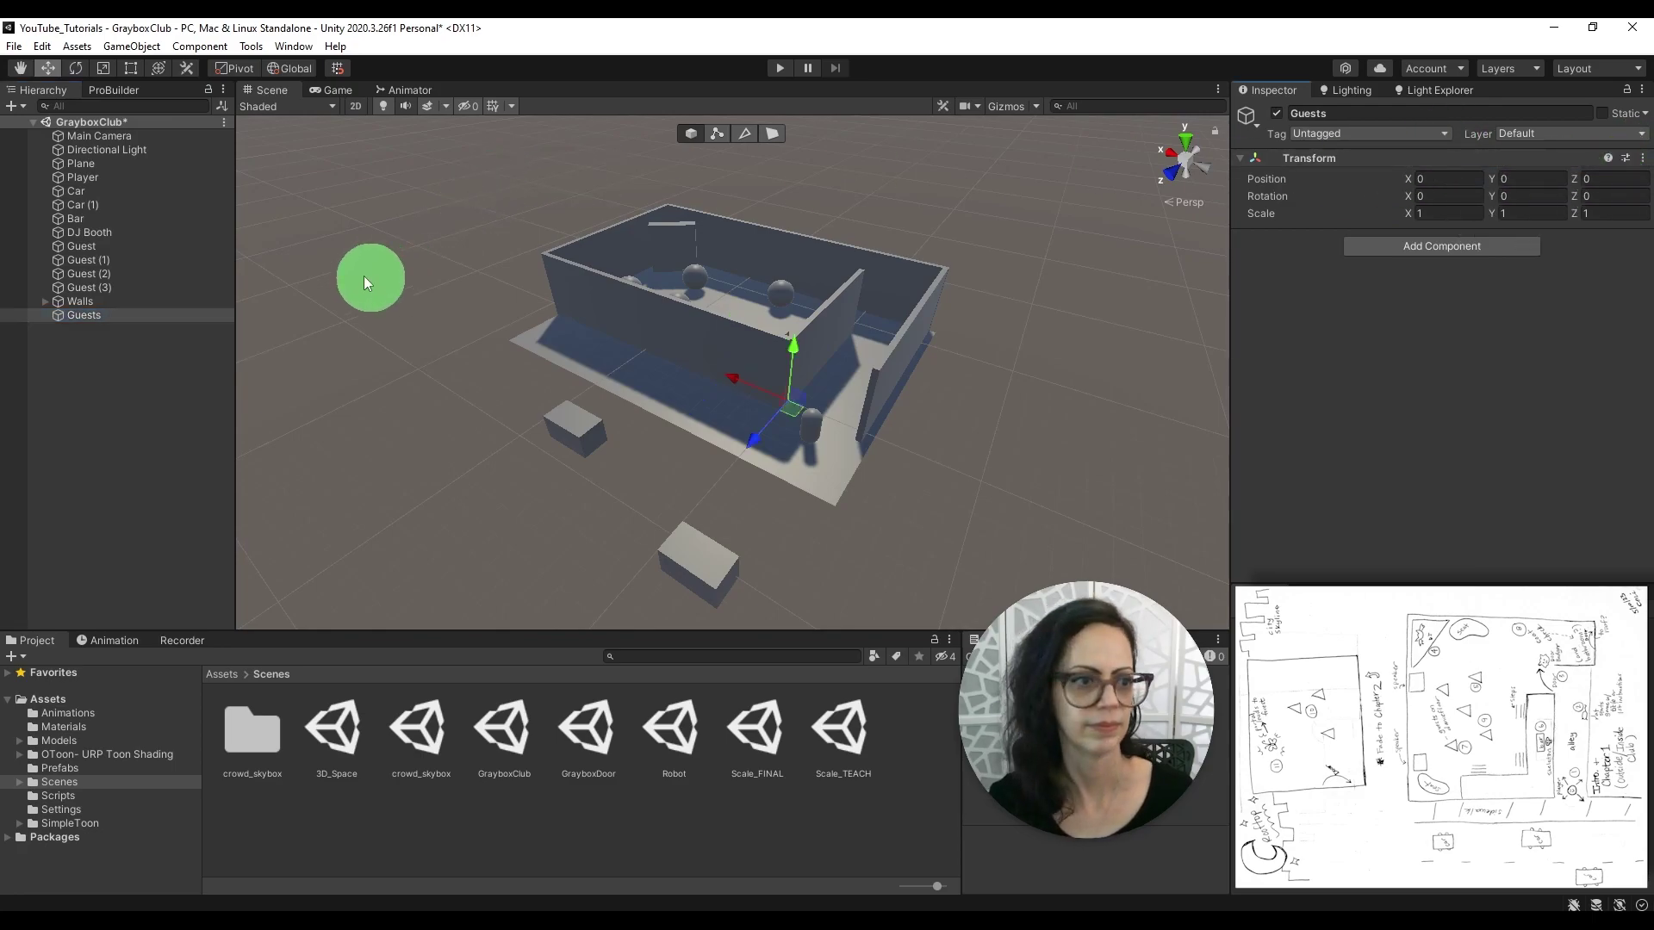
Parent Guest through Guest (3) under the Guests object, collapse the group and clear the selection.
left_click(115, 246)
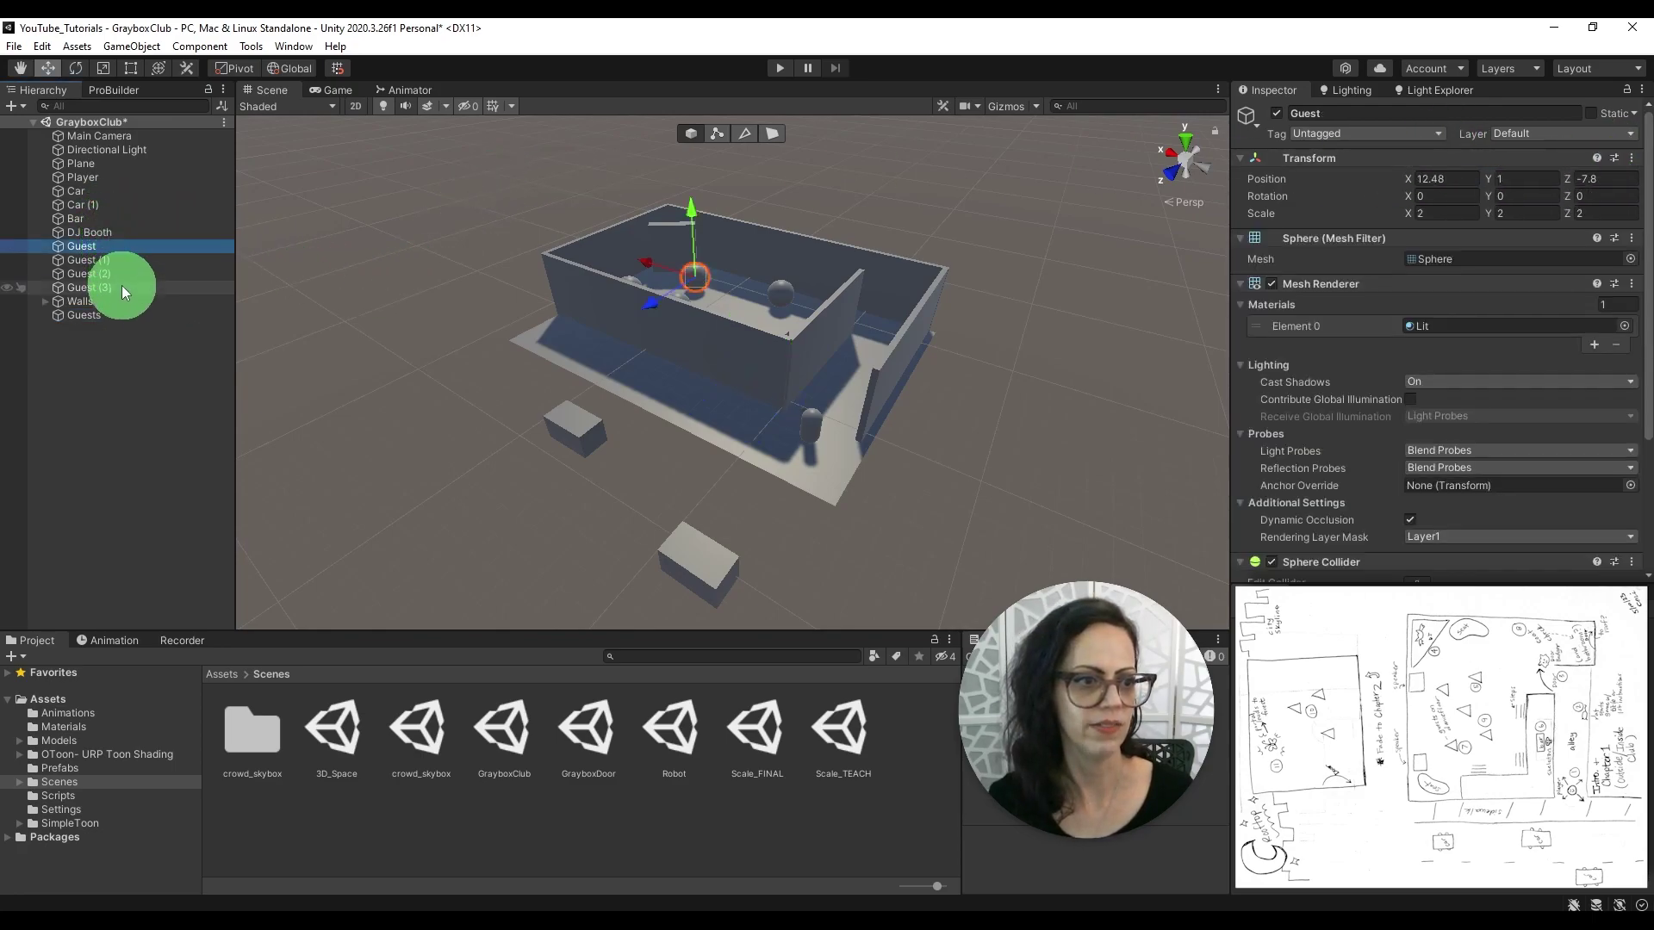
left_click(121, 287, "shift")
left_click_drag(115, 270, 120, 313)
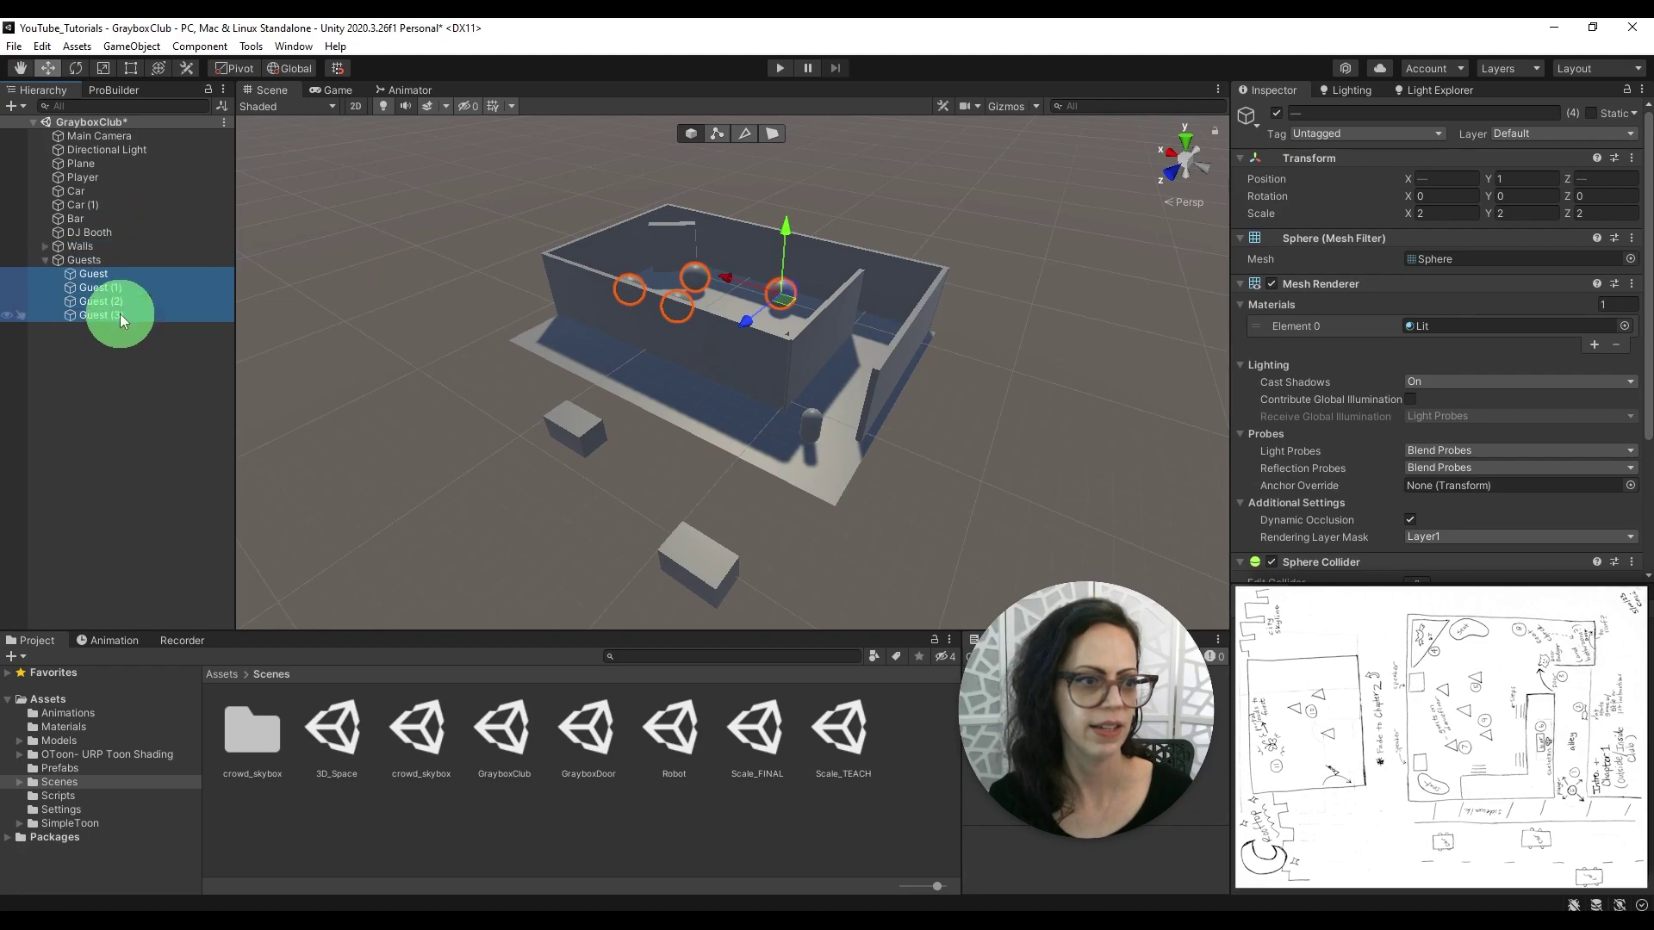
left_click(45, 260)
left_click(125, 374)
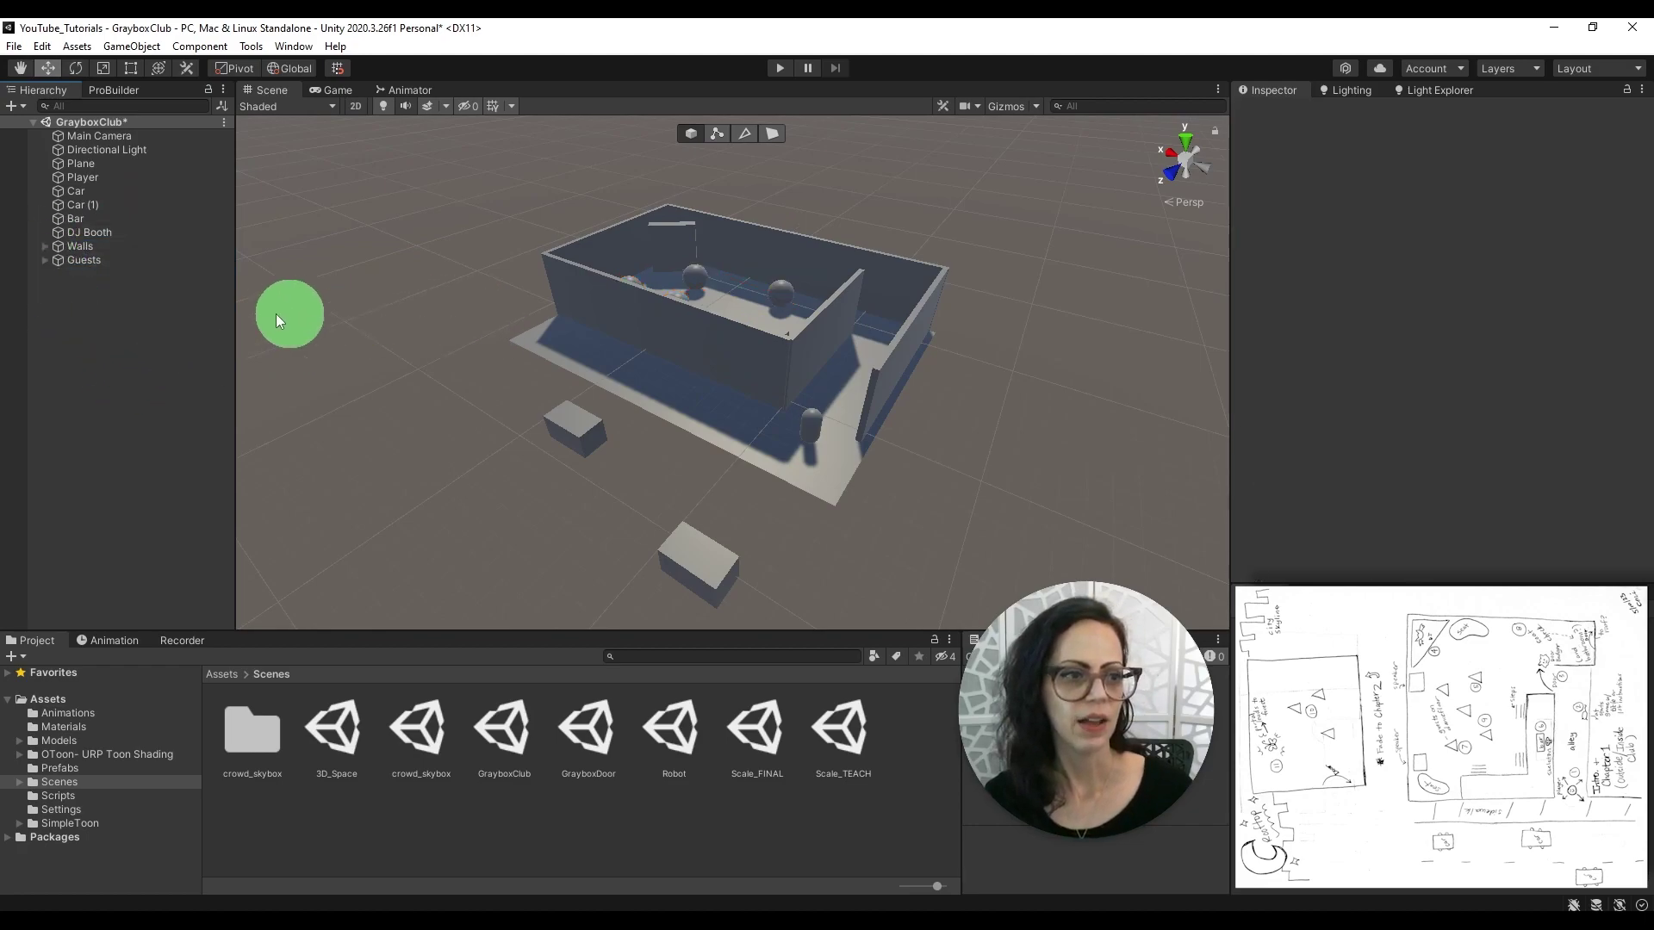
Switch to the CatClub project and examine how the objects inside its EXTERIOR and LIGHTING groups are organized.
mouse_move(548, 424)
left_mouse_down("alt")
mouse_move(546, 406)
mouse_move(552, 448)
left_mouse_up("alt")
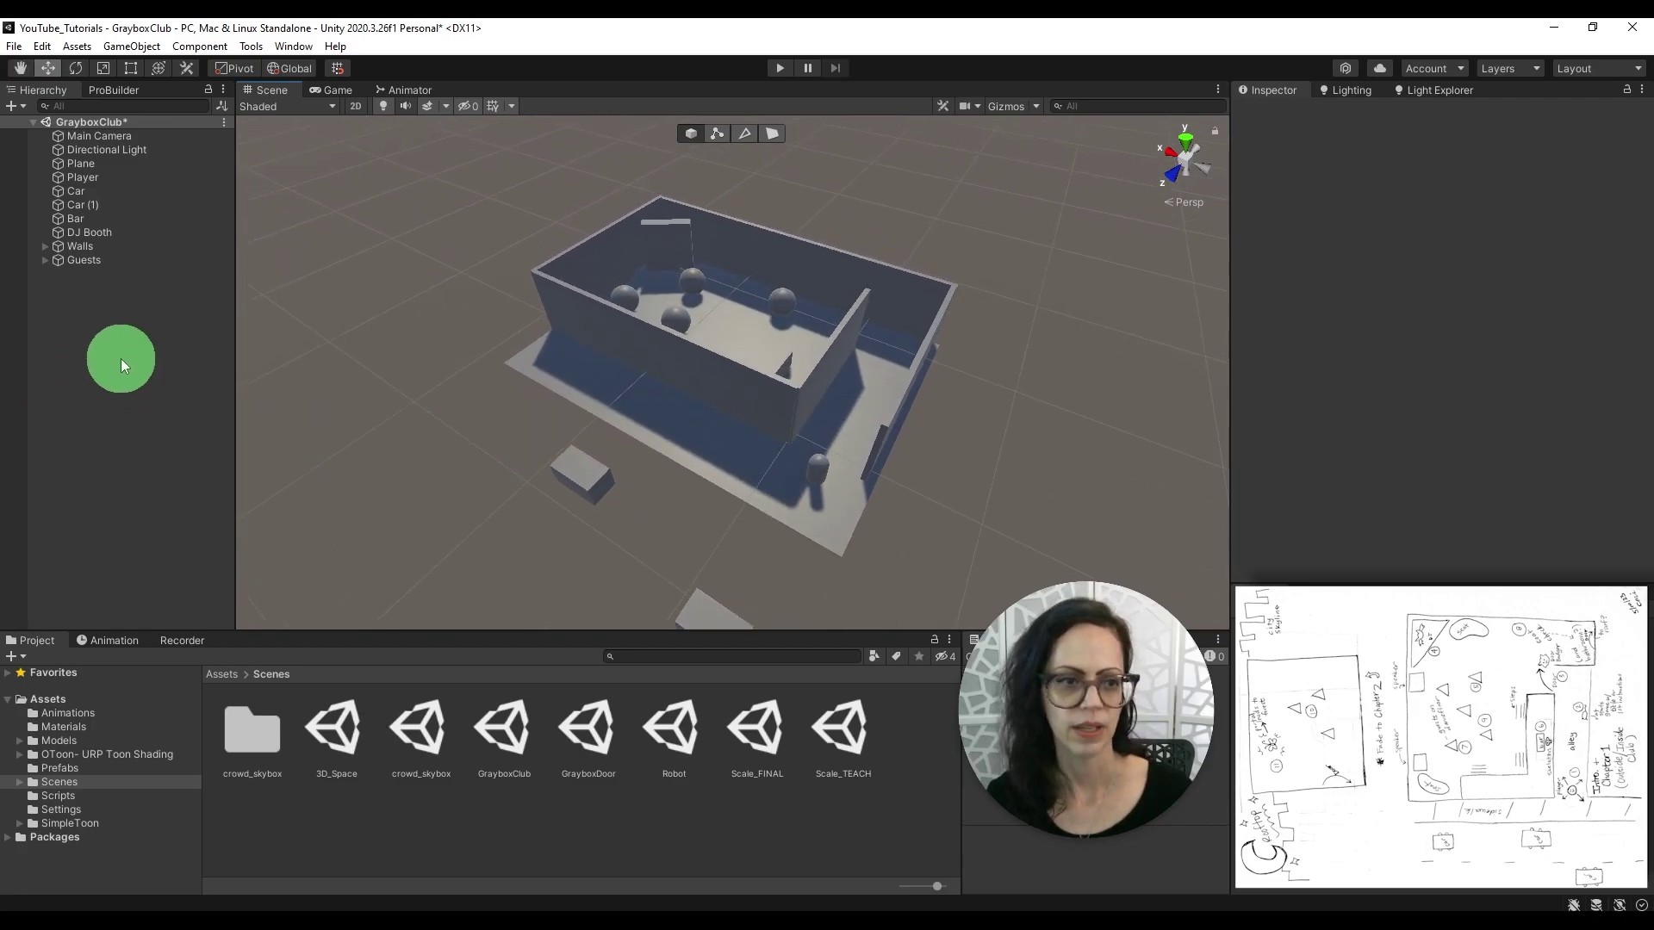
middle_click_drag(505, 443, 506, 423)
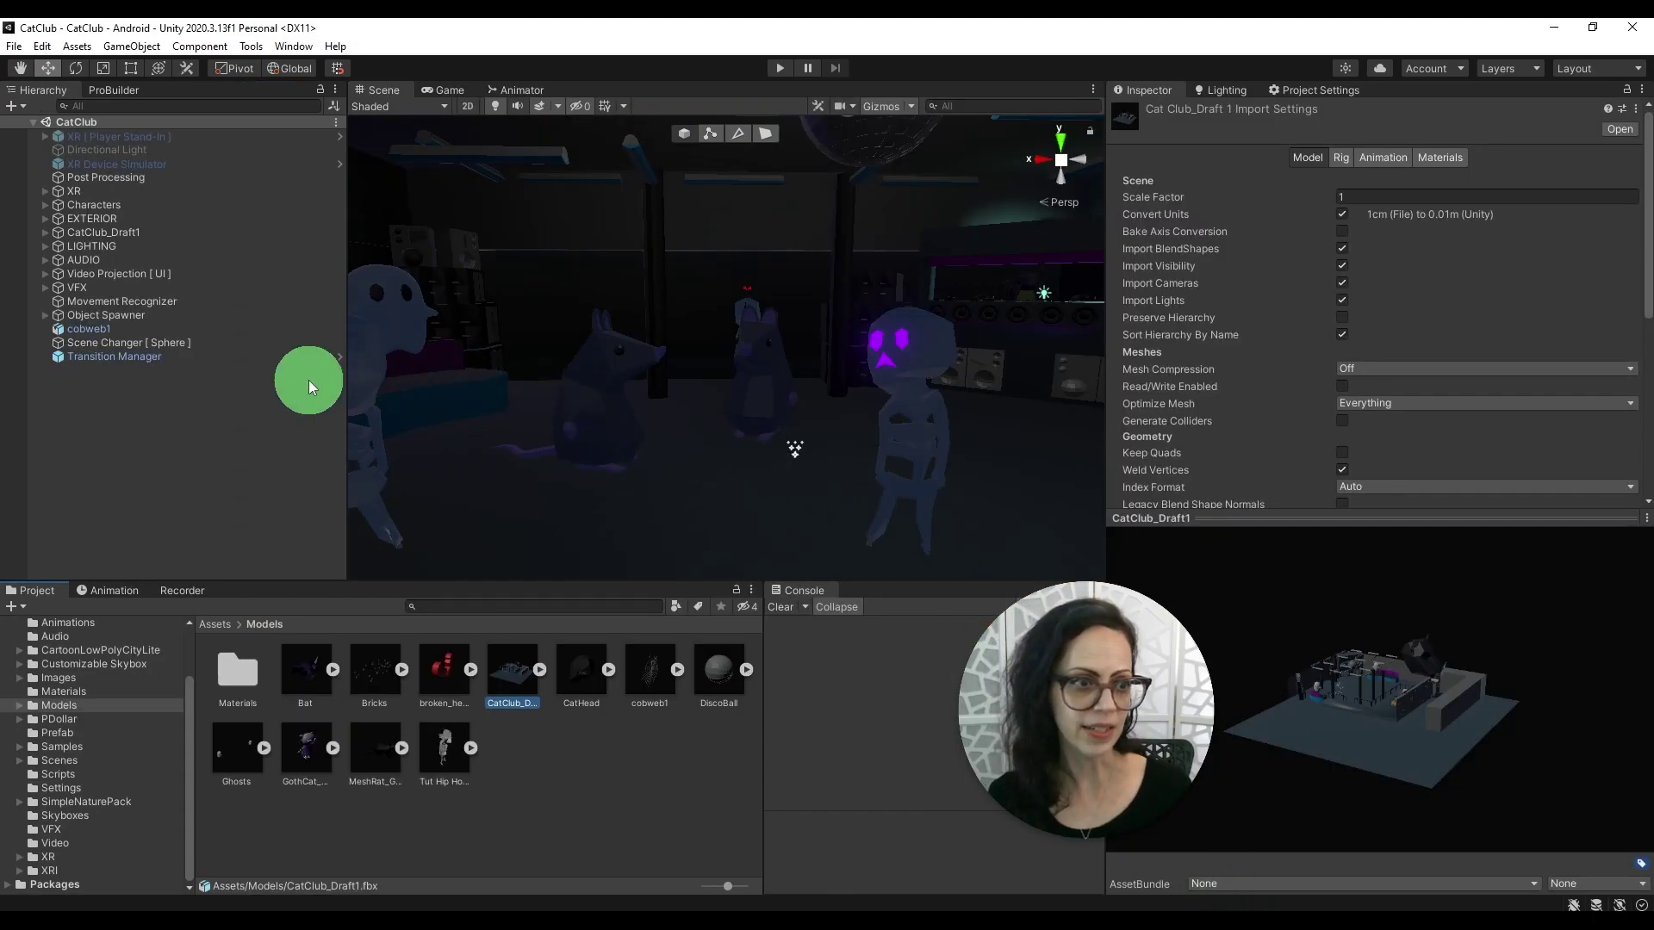
left_click(70, 221)
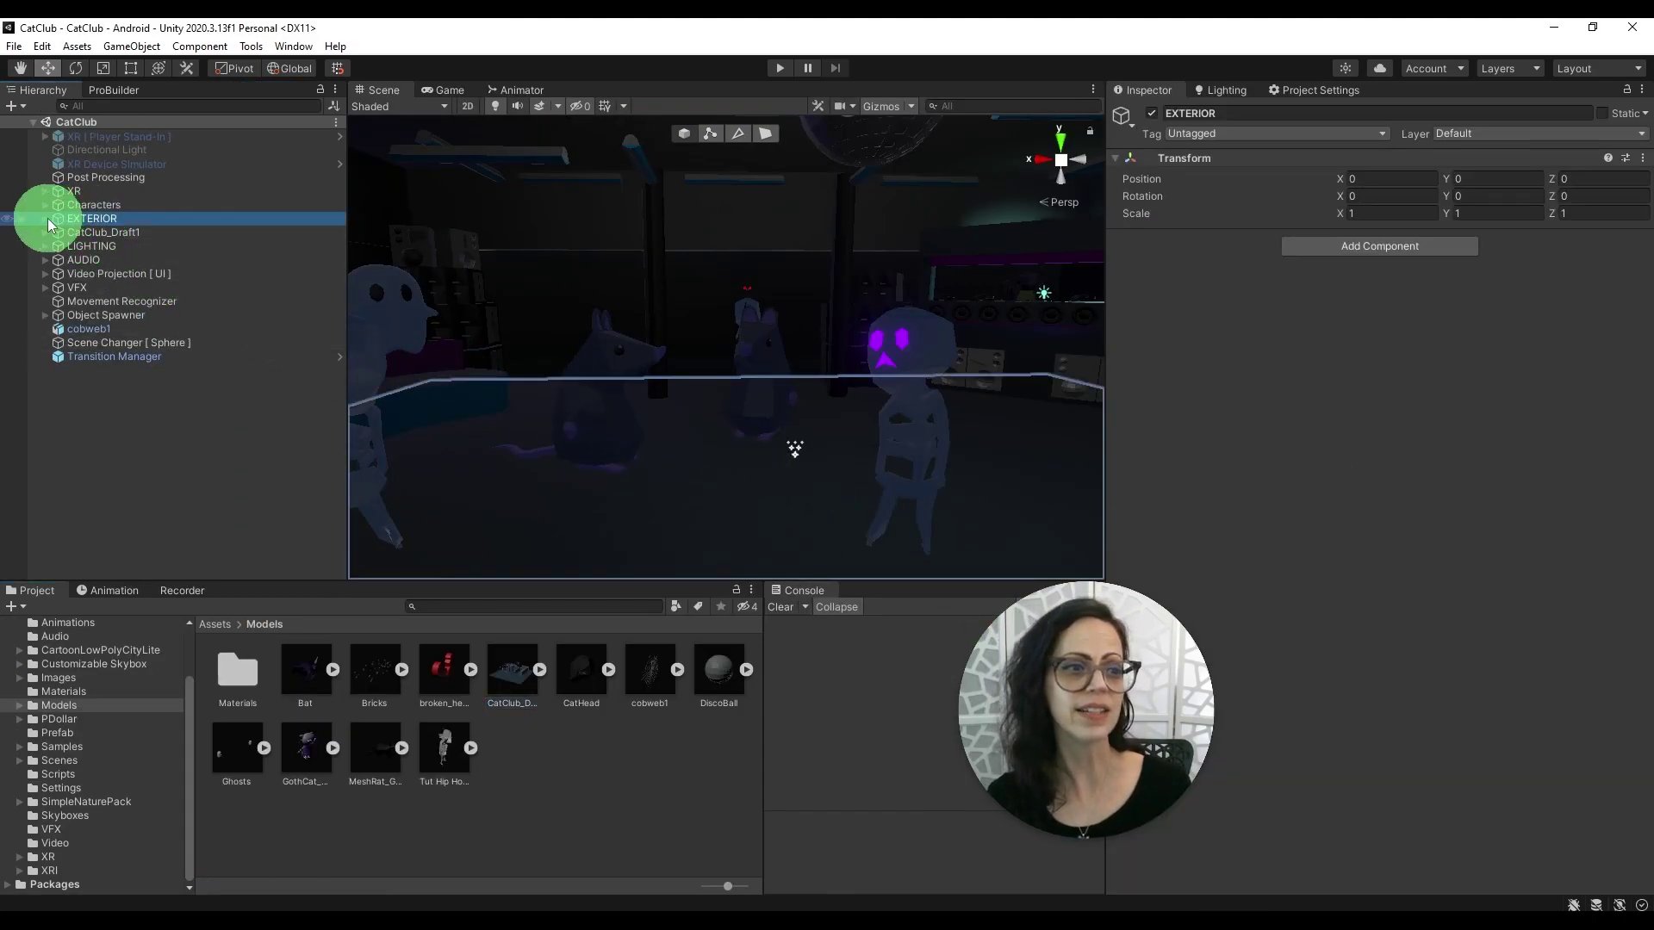
left_click(46, 219)
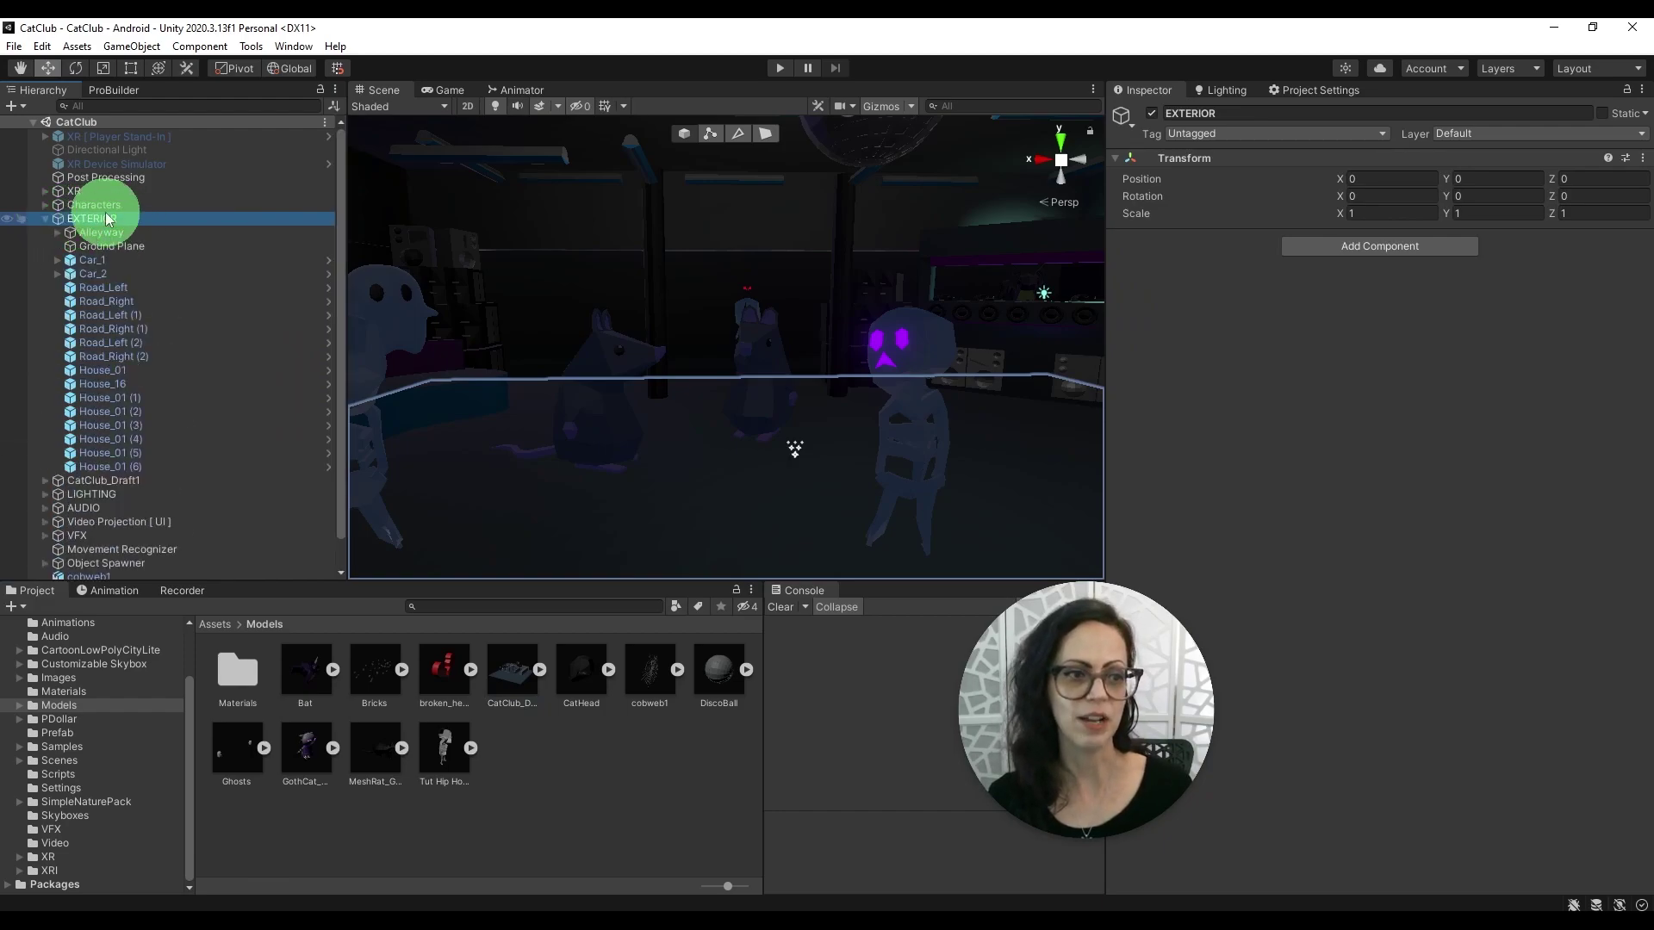
left_click(42, 220)
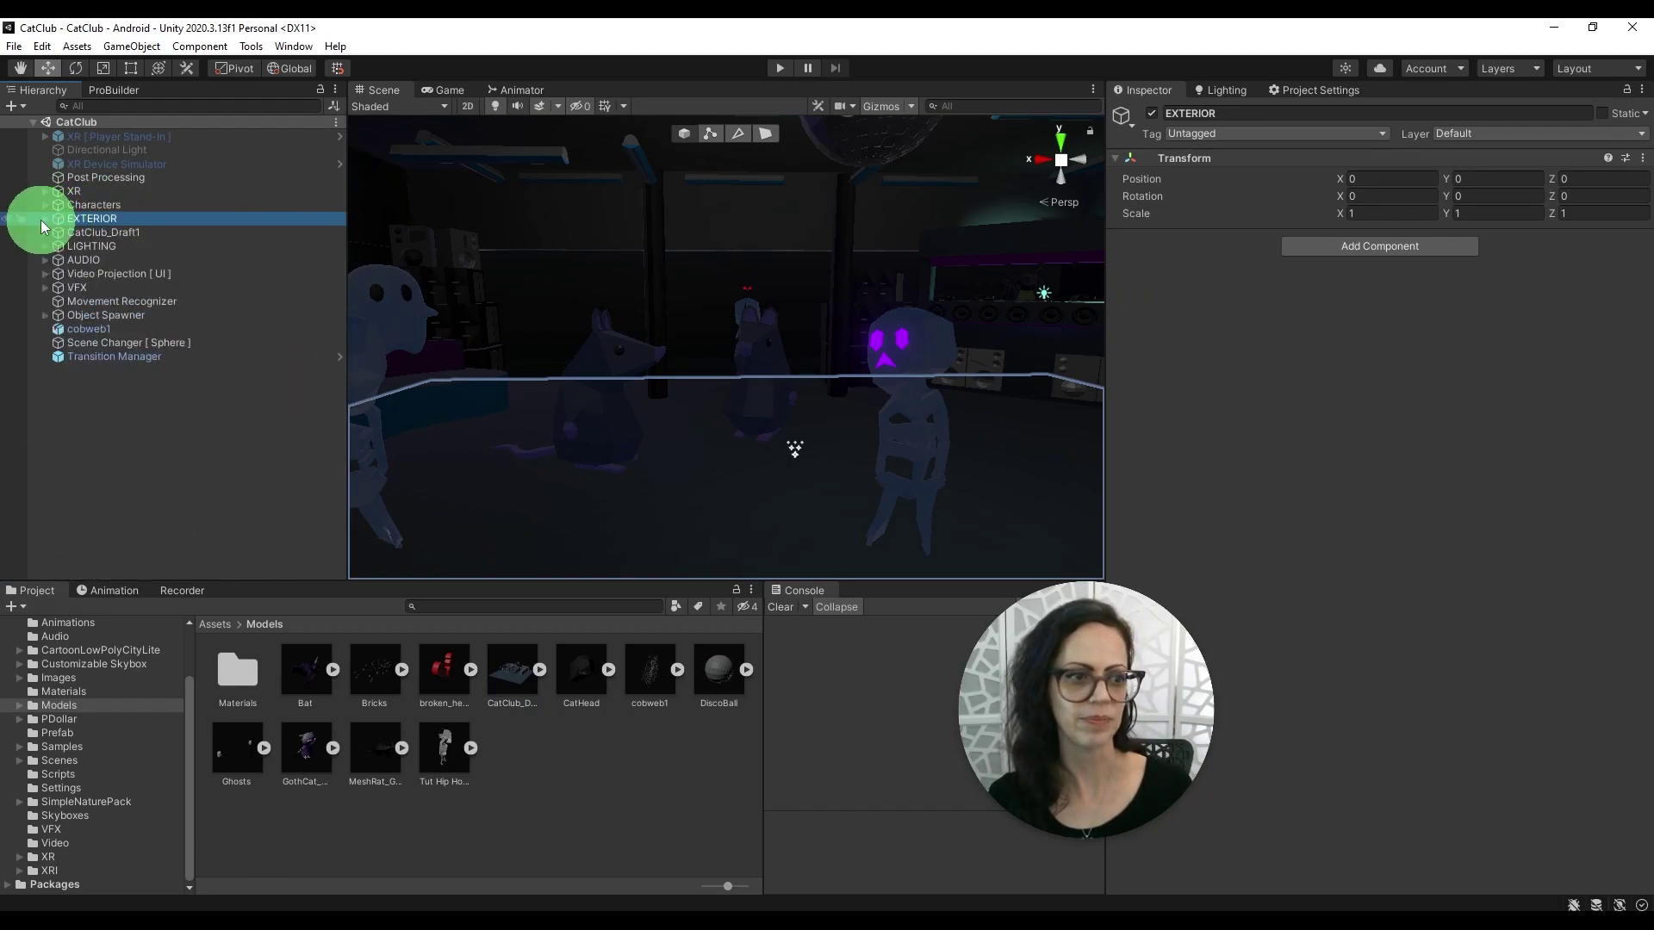
left_click(72, 249)
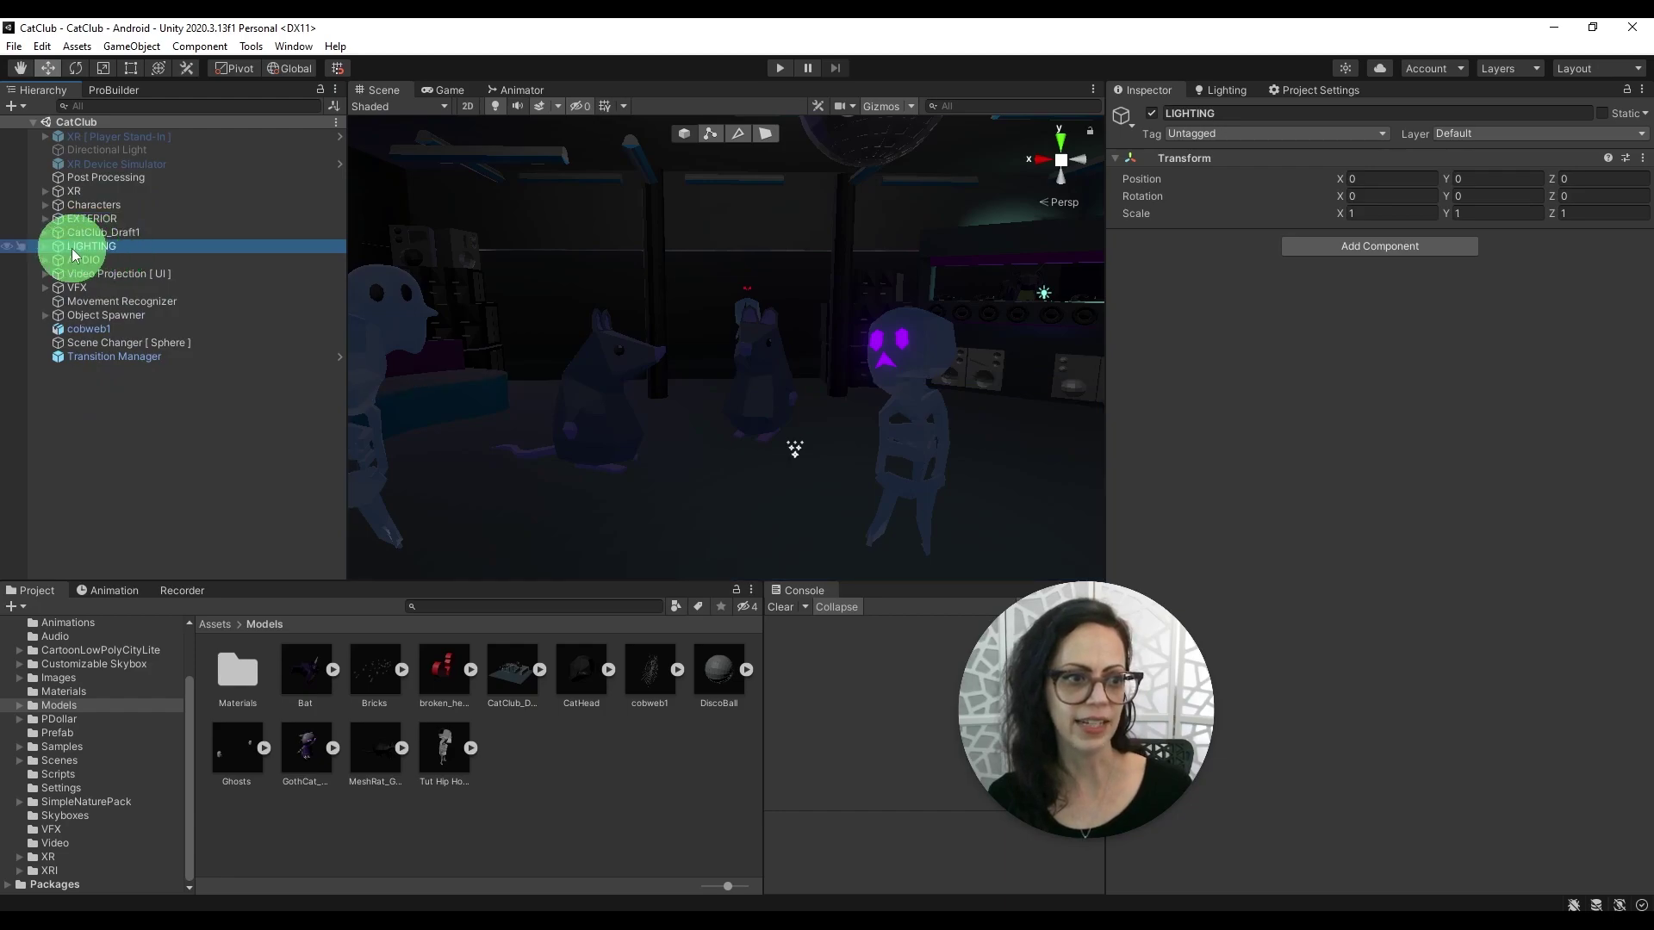
left_click(46, 247)
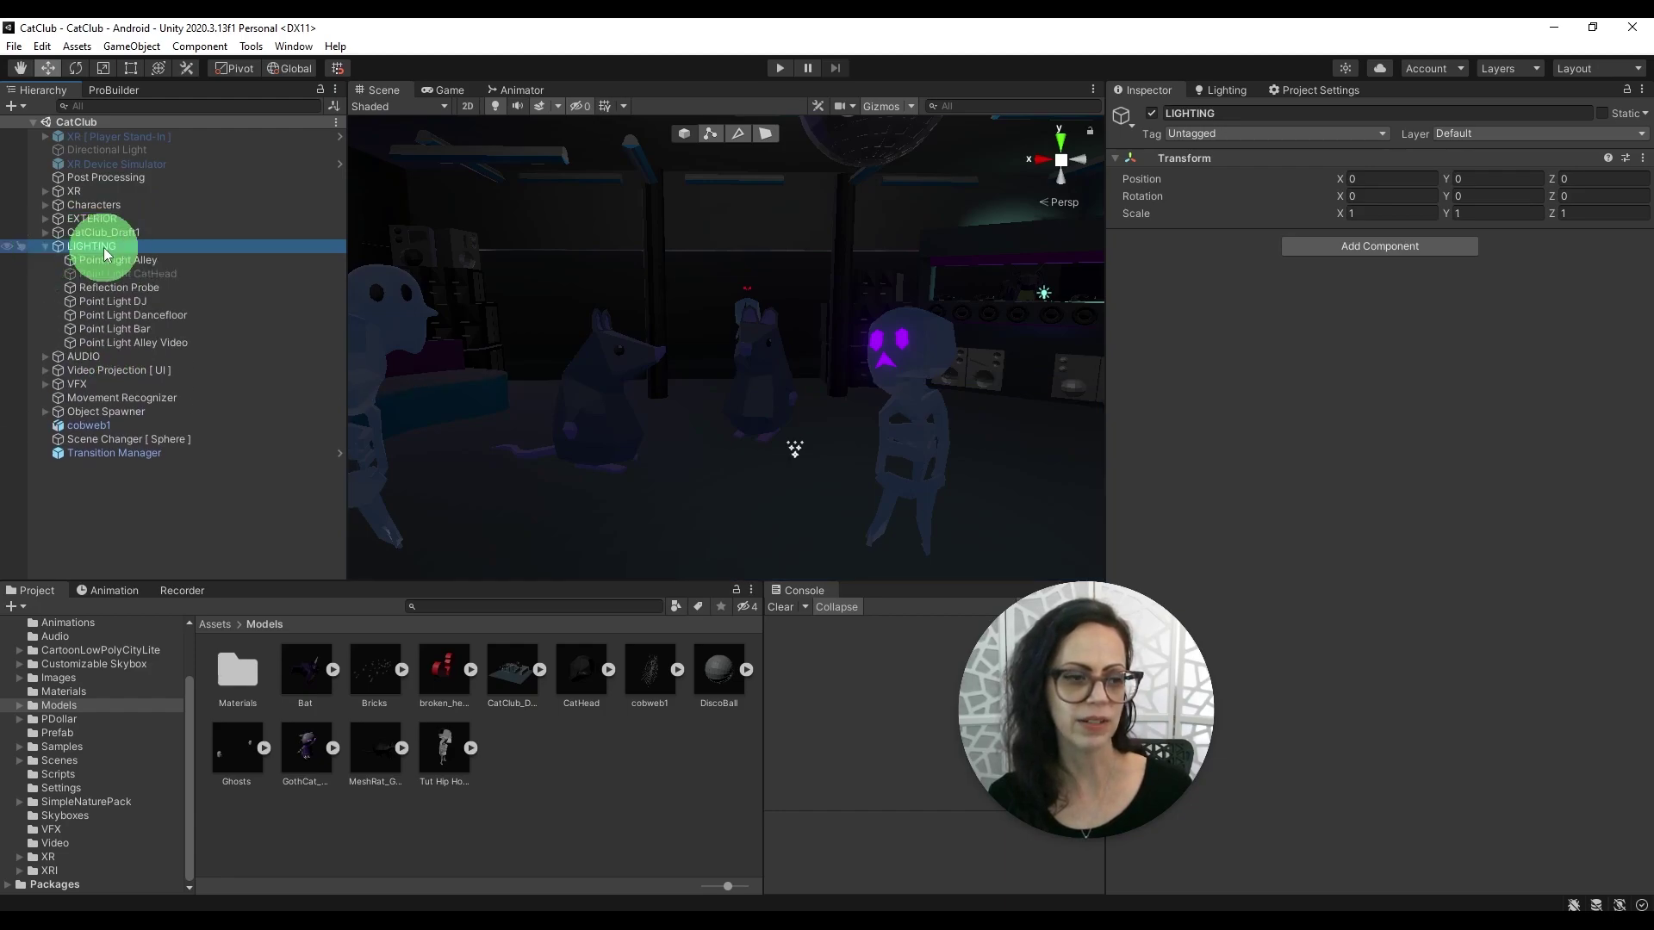
left_click(45, 246)
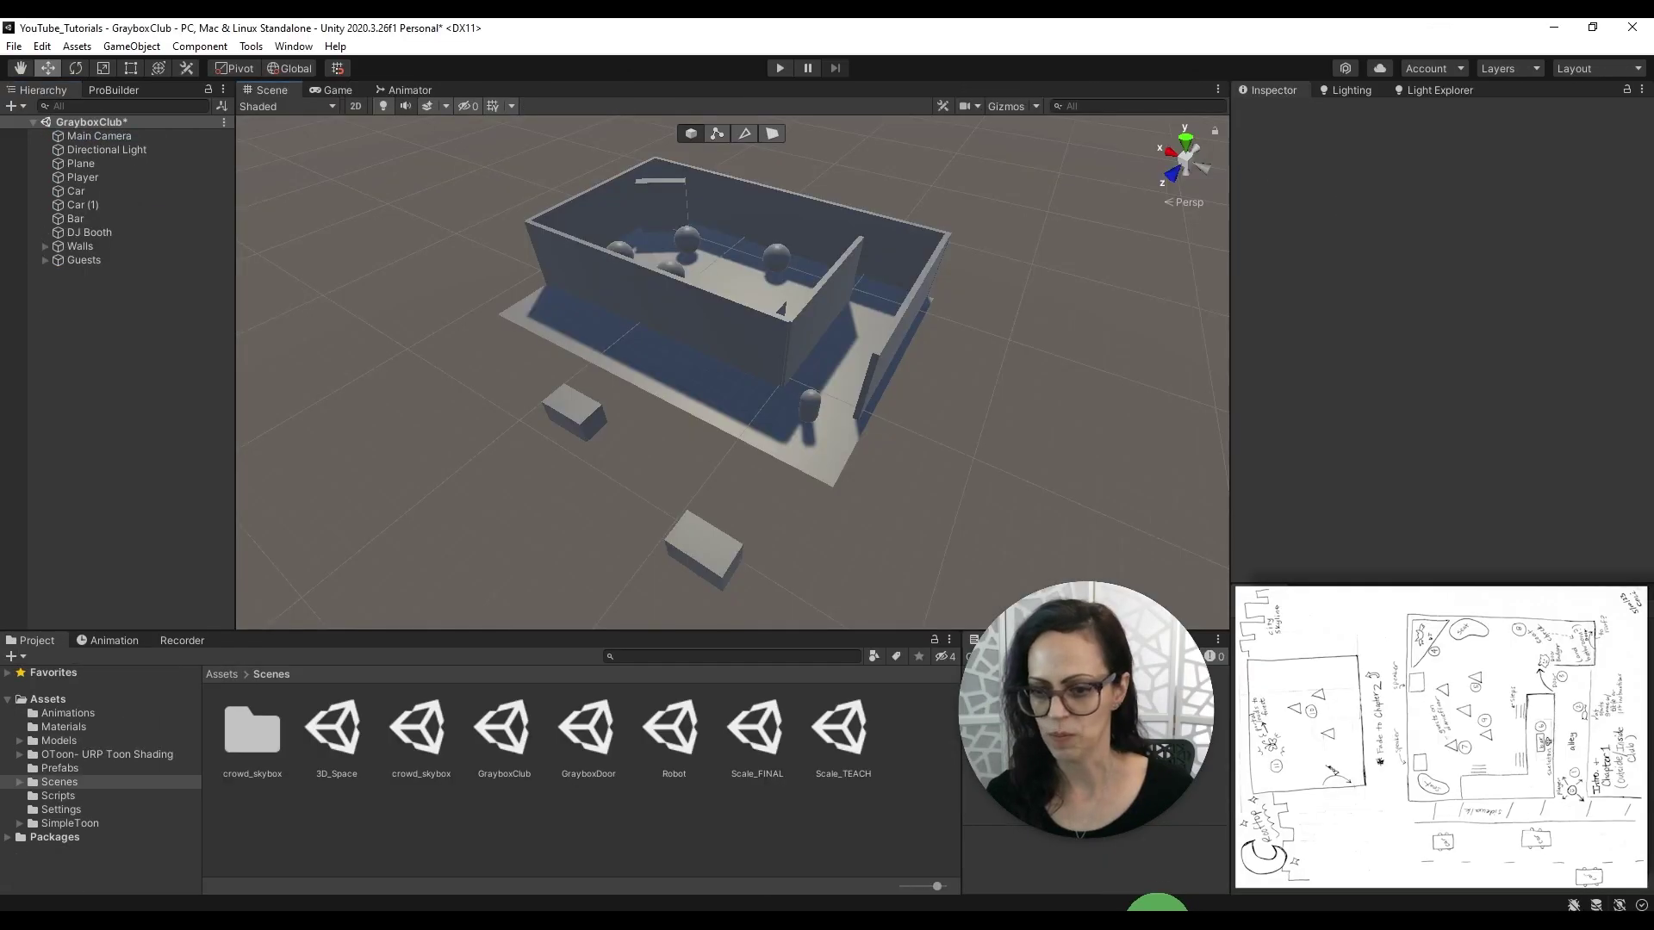
Return to the GrayboxClub scene and inspect the two placeholder cars, Car and Car (1).
left_click(107, 205)
left_click(112, 193)
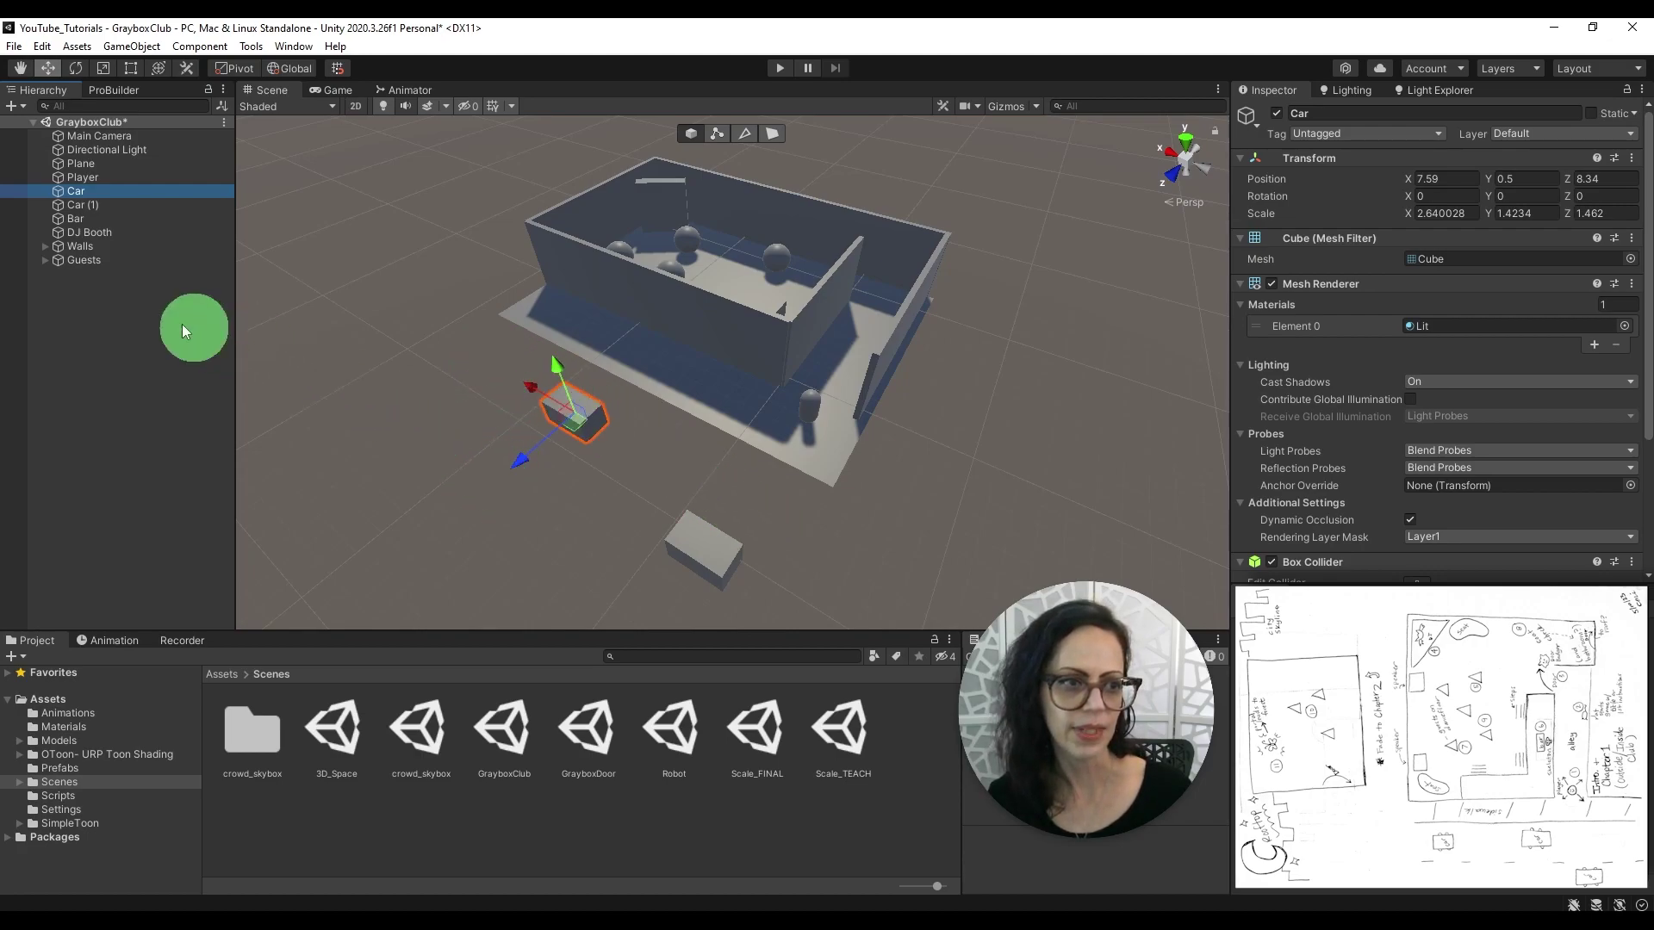
left_click(111, 205)
left_click(108, 191)
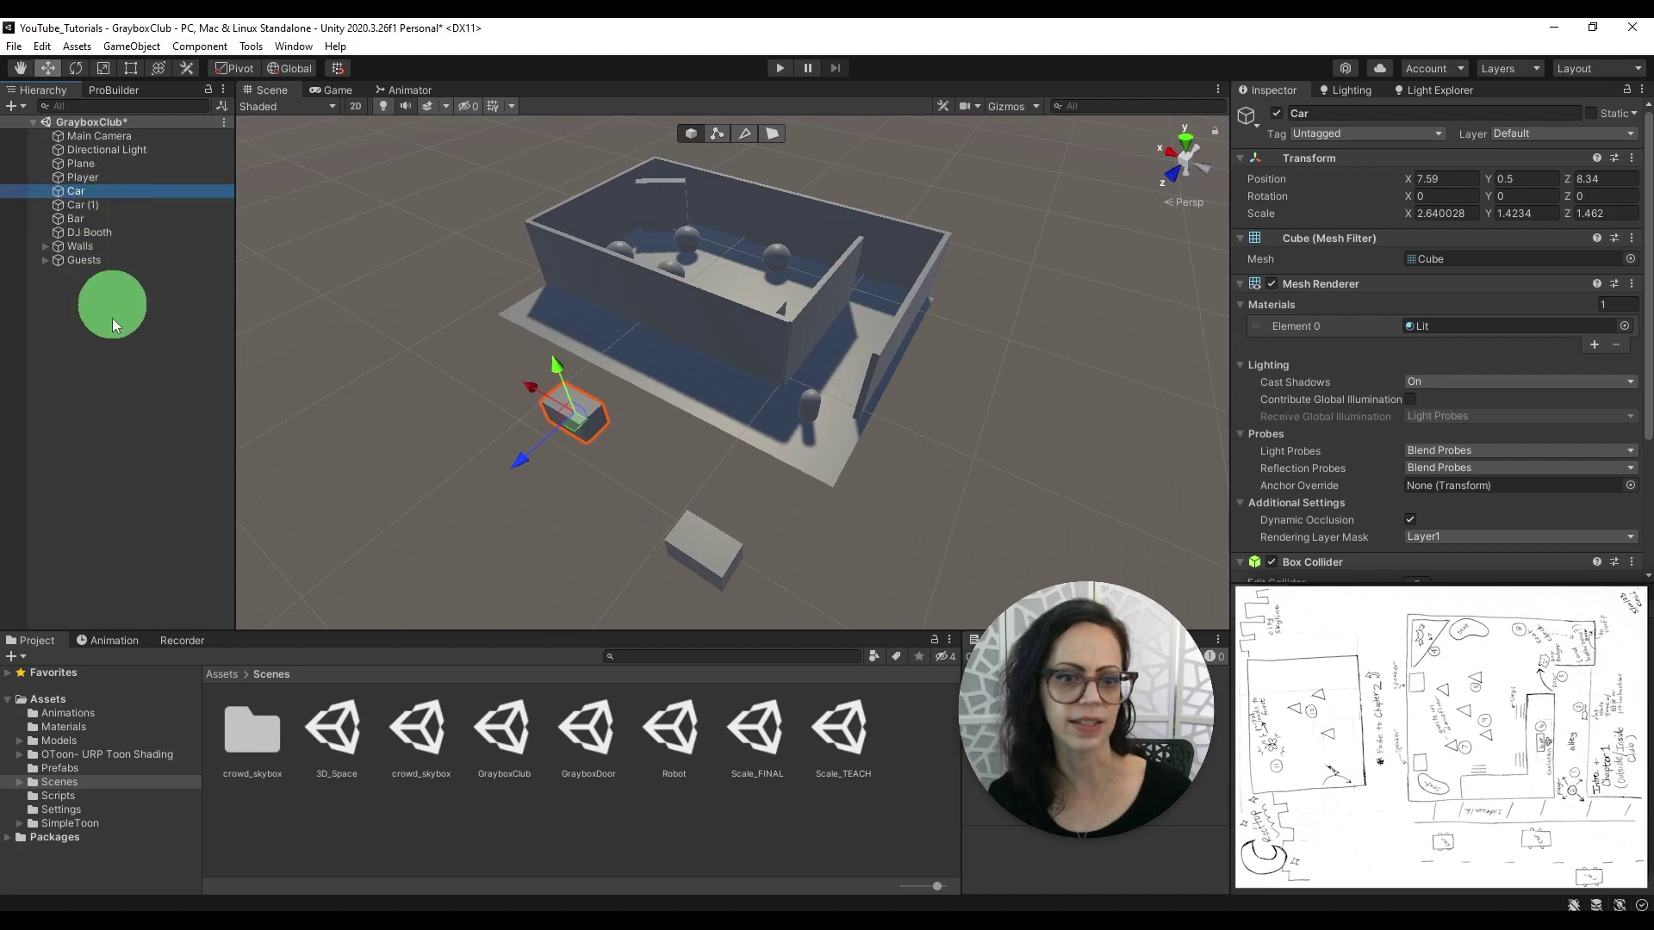
left_click(122, 391)
right_click_drag(646, 424, 645, 396)
middle_click_drag(679, 442, 672, 432)
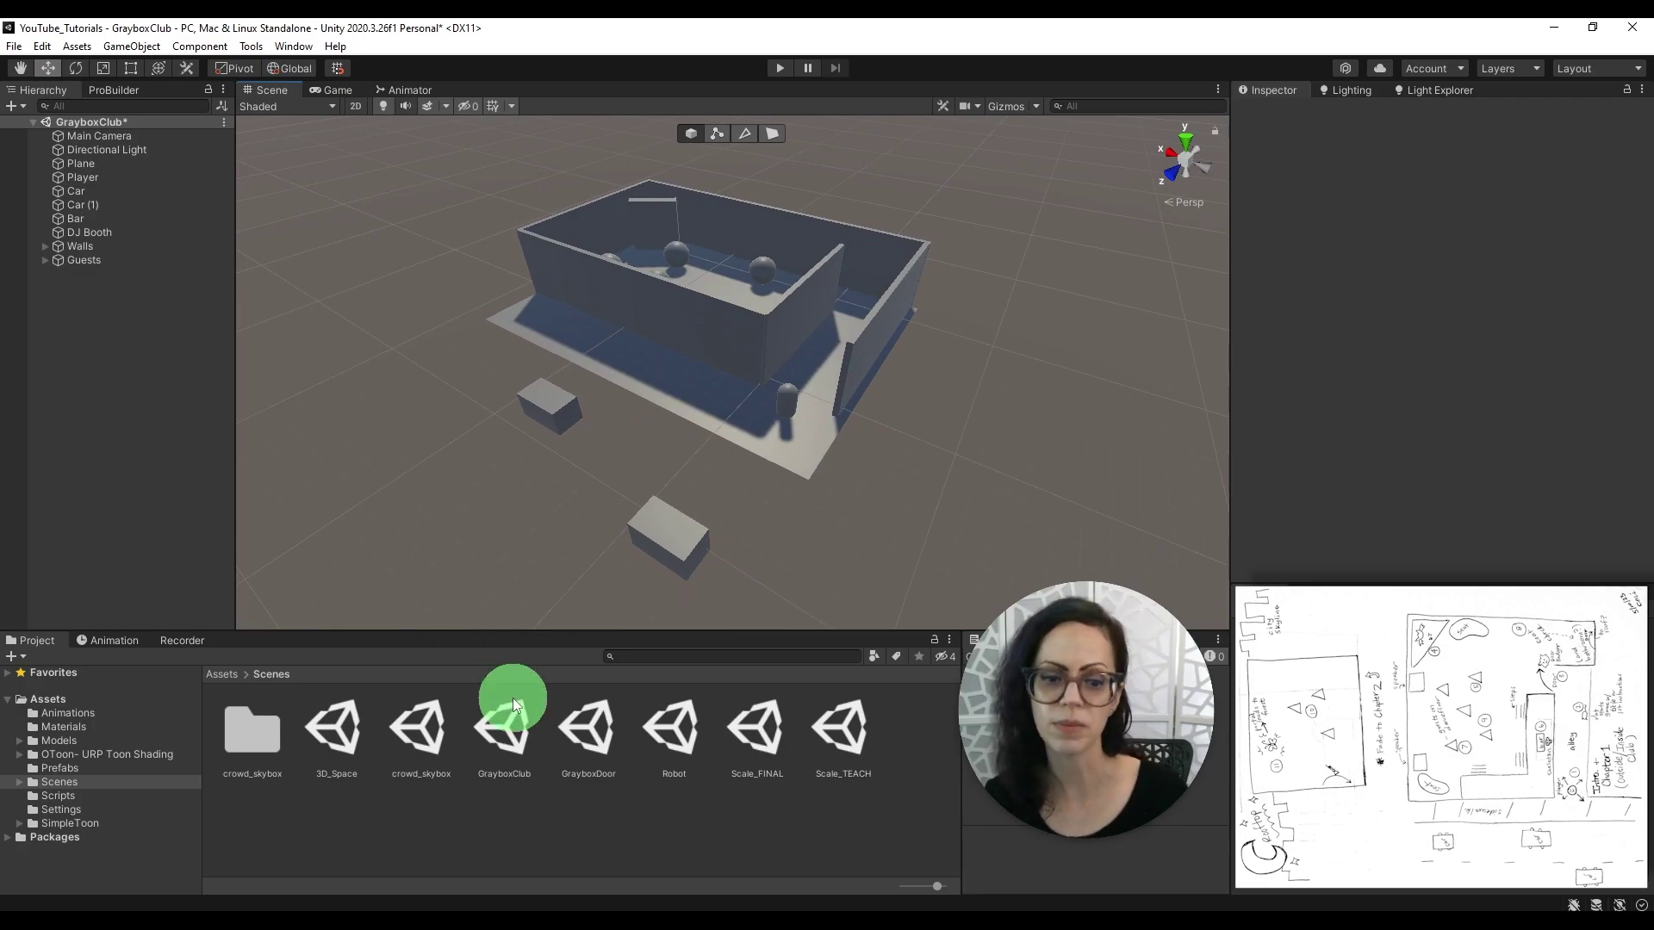
Open the GrayboxDoor scene, saving the changes made to GrayboxClub, and look closely at the door frames.
double_click(579, 741)
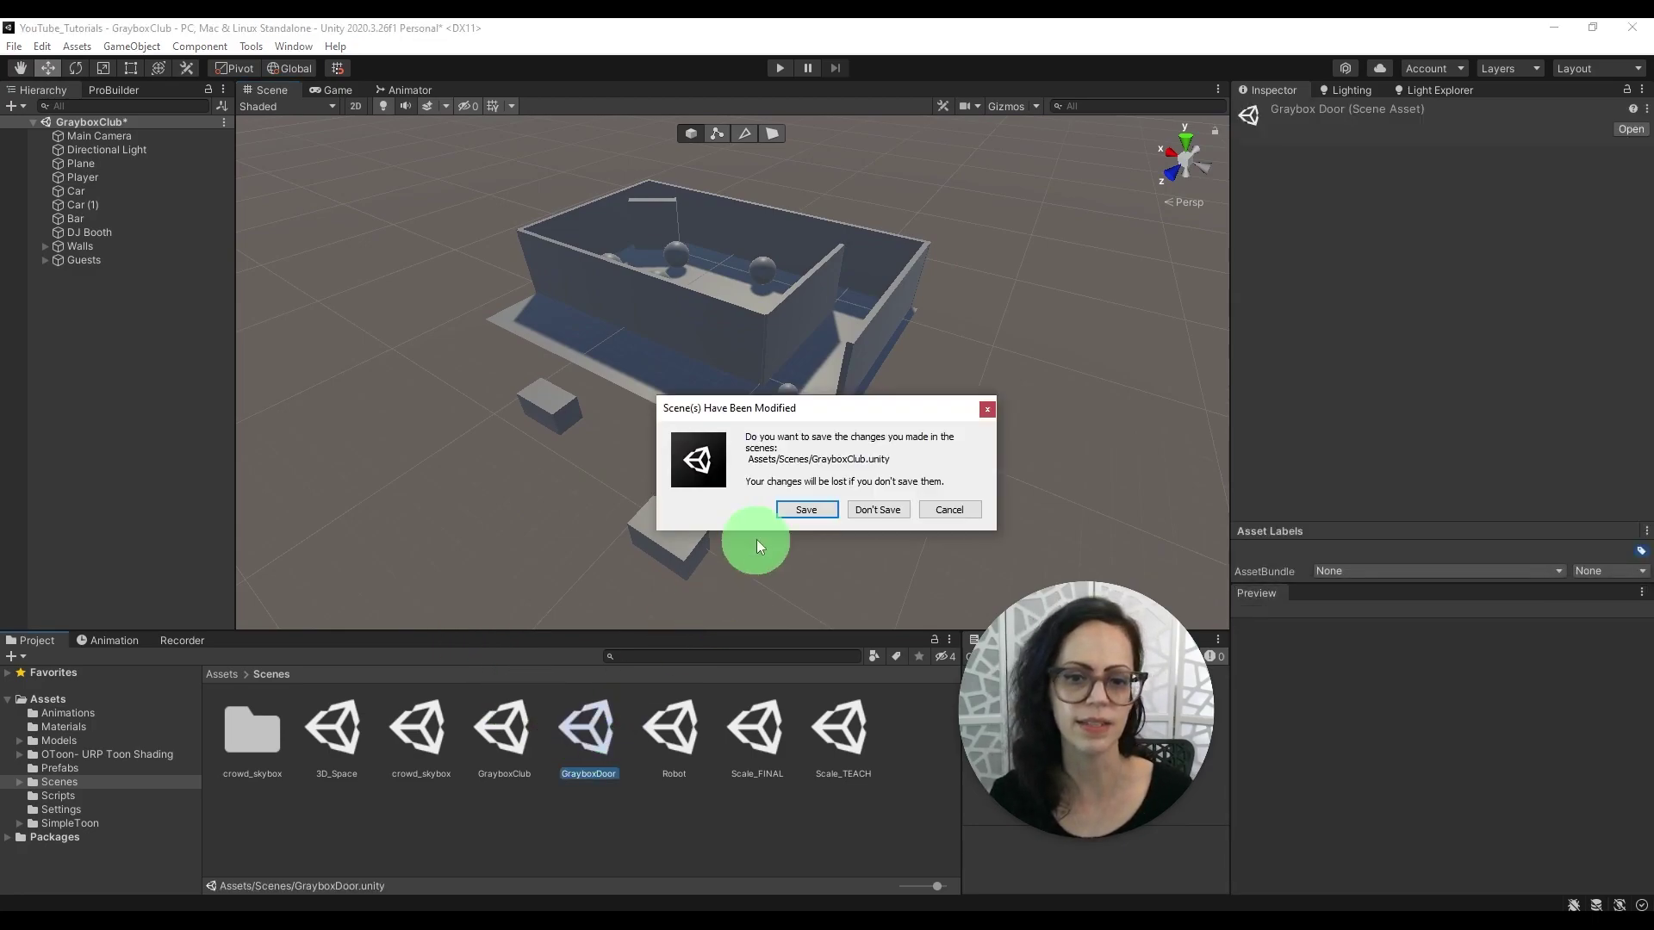
left_click(793, 512)
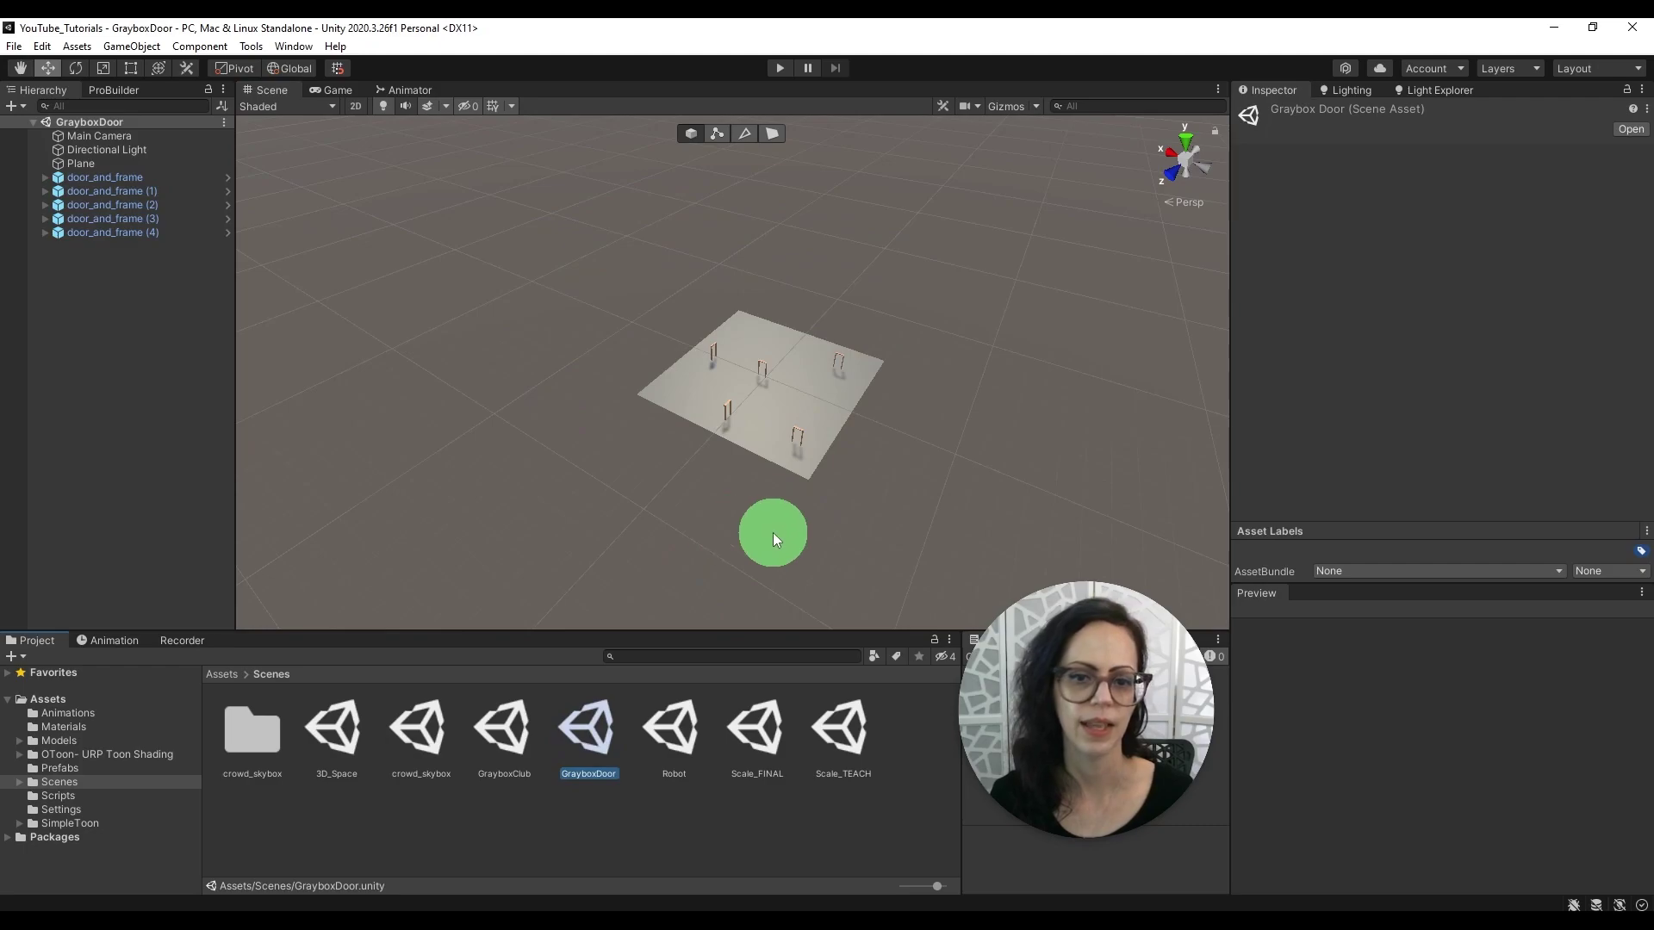
scroll(772, 534, "up", 10)
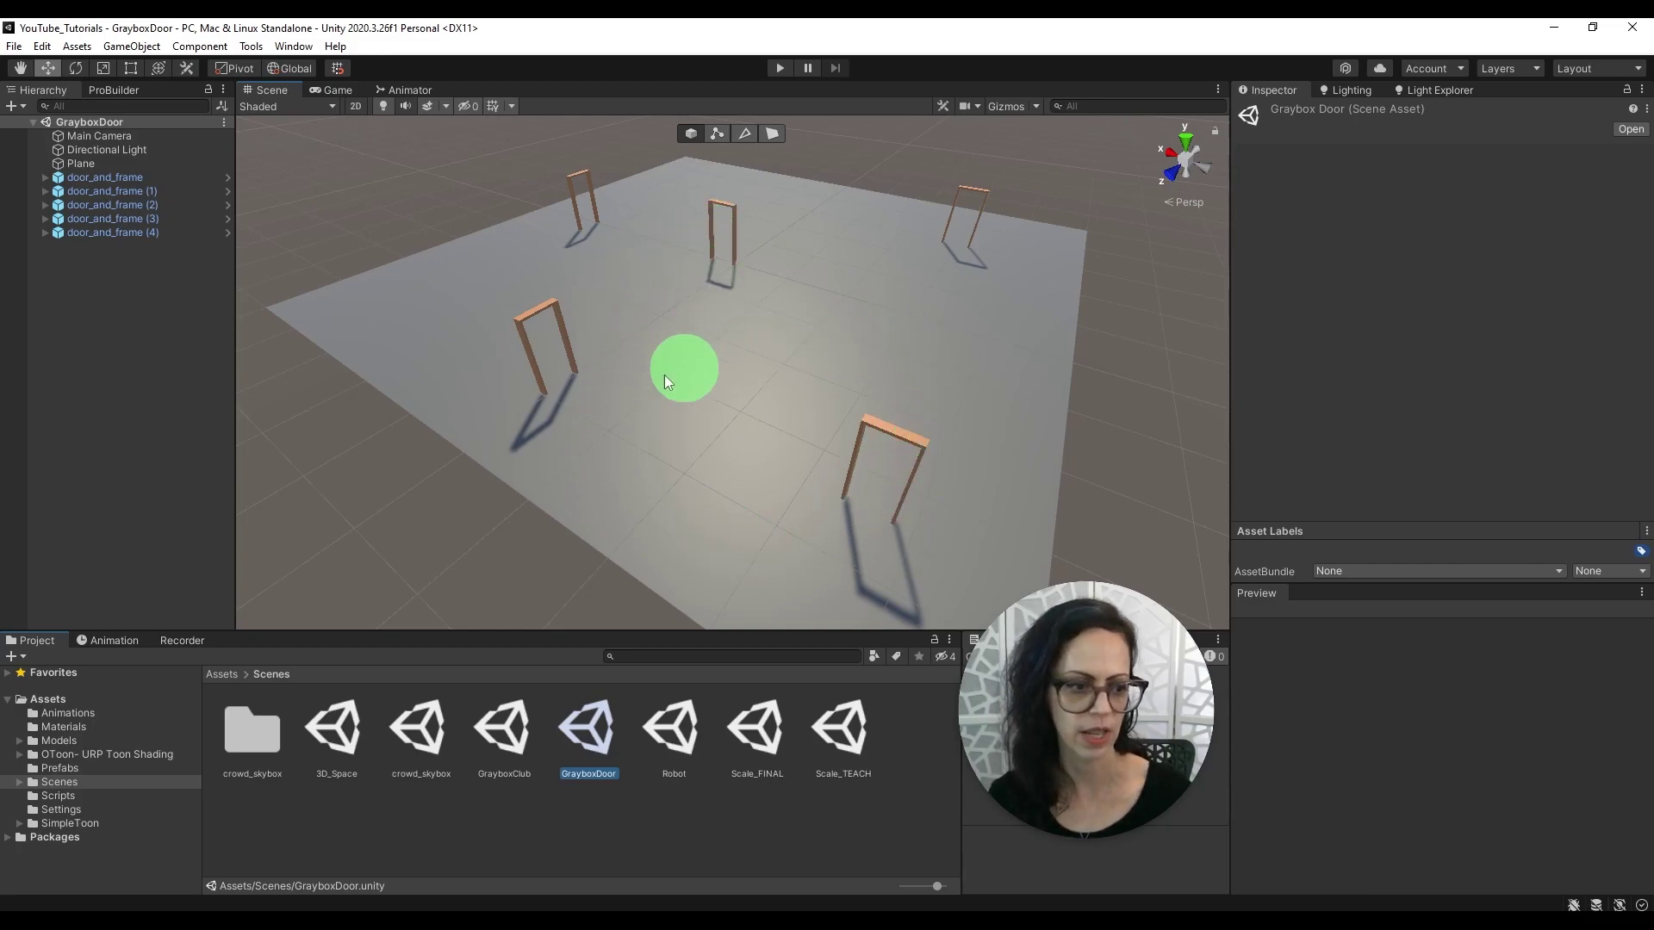
Open the door_and_frame prefab from the Prefabs folder for editing and activate its door object.
left_click(70, 766)
left_click(267, 739)
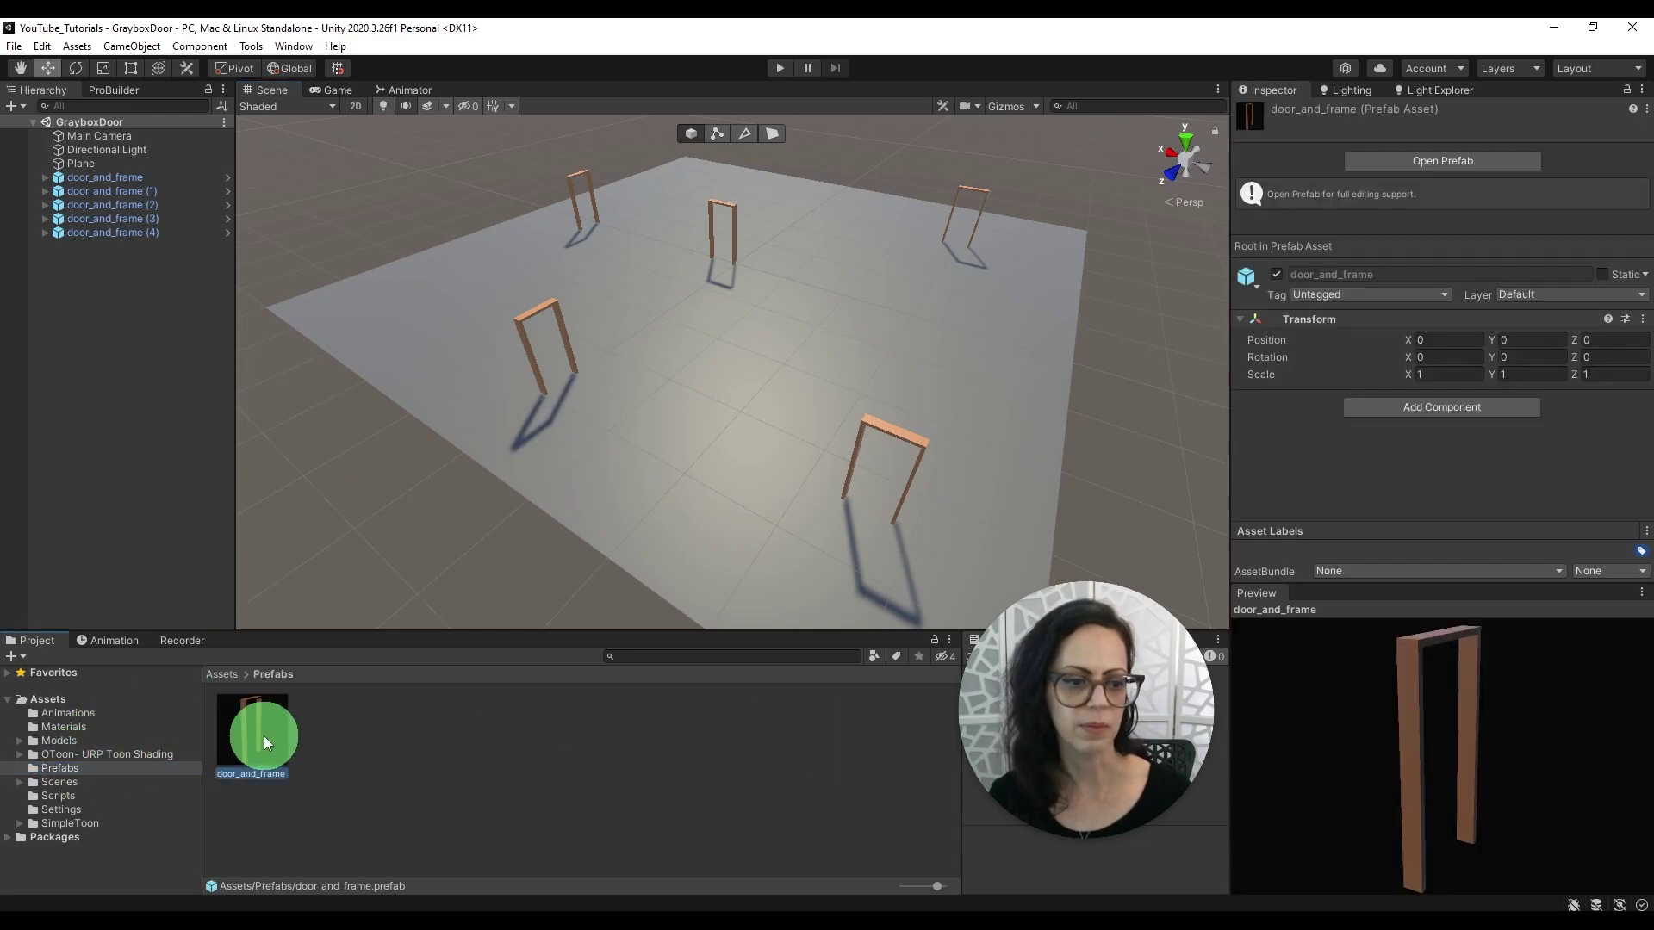
left_click(1393, 160)
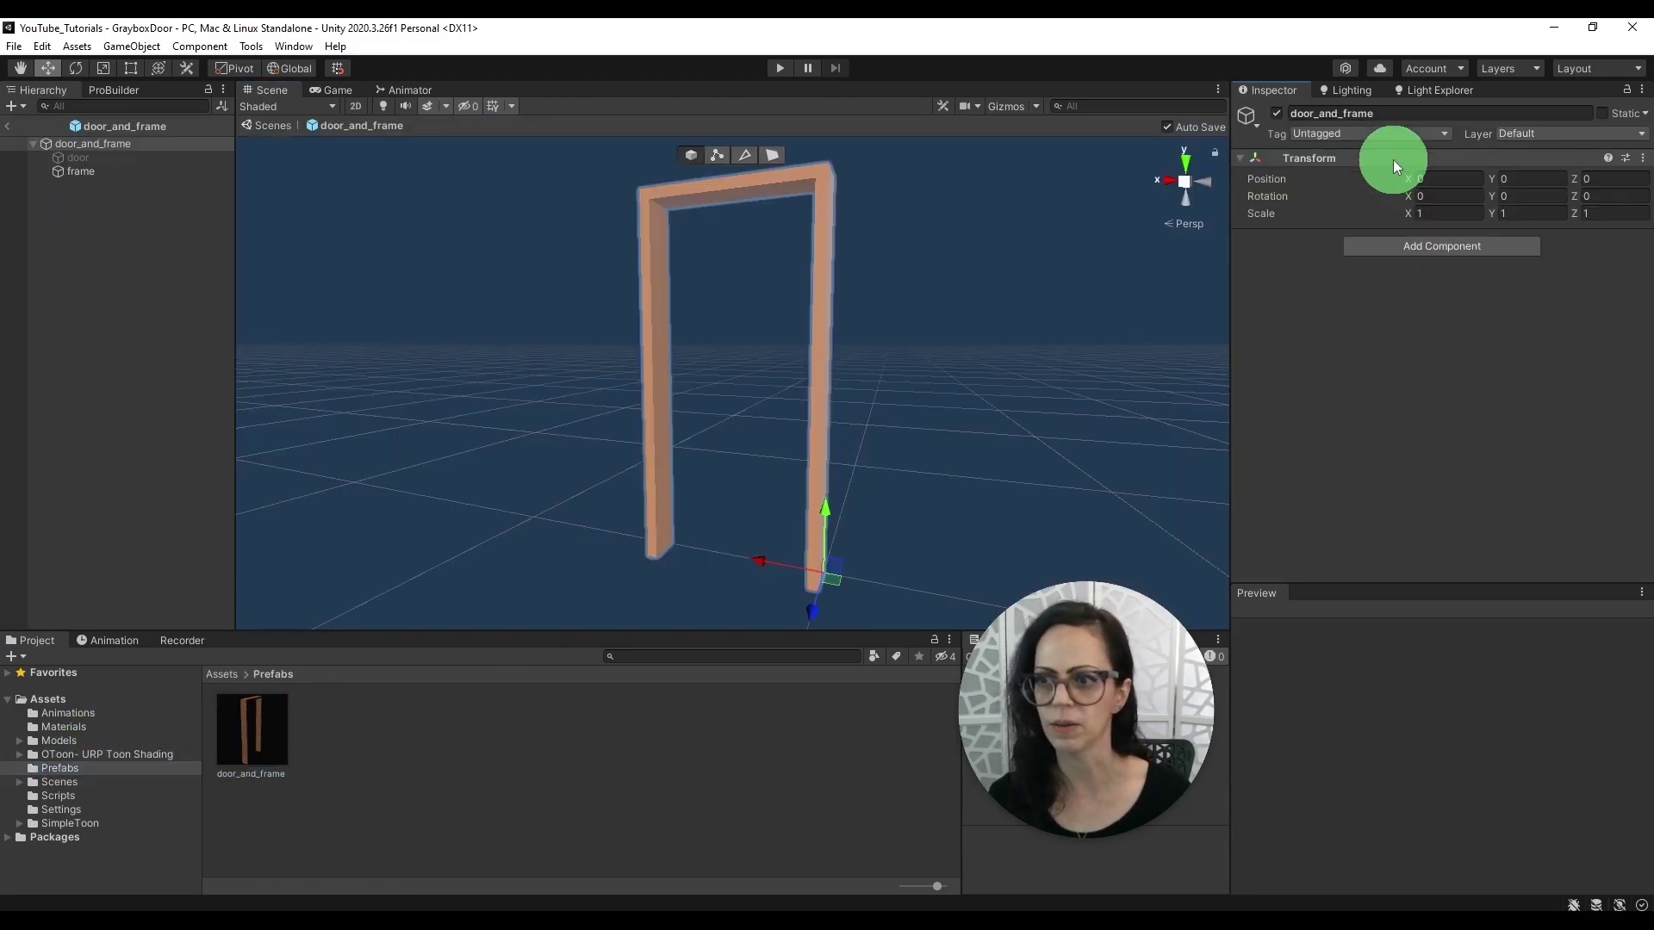
left_click(138, 160)
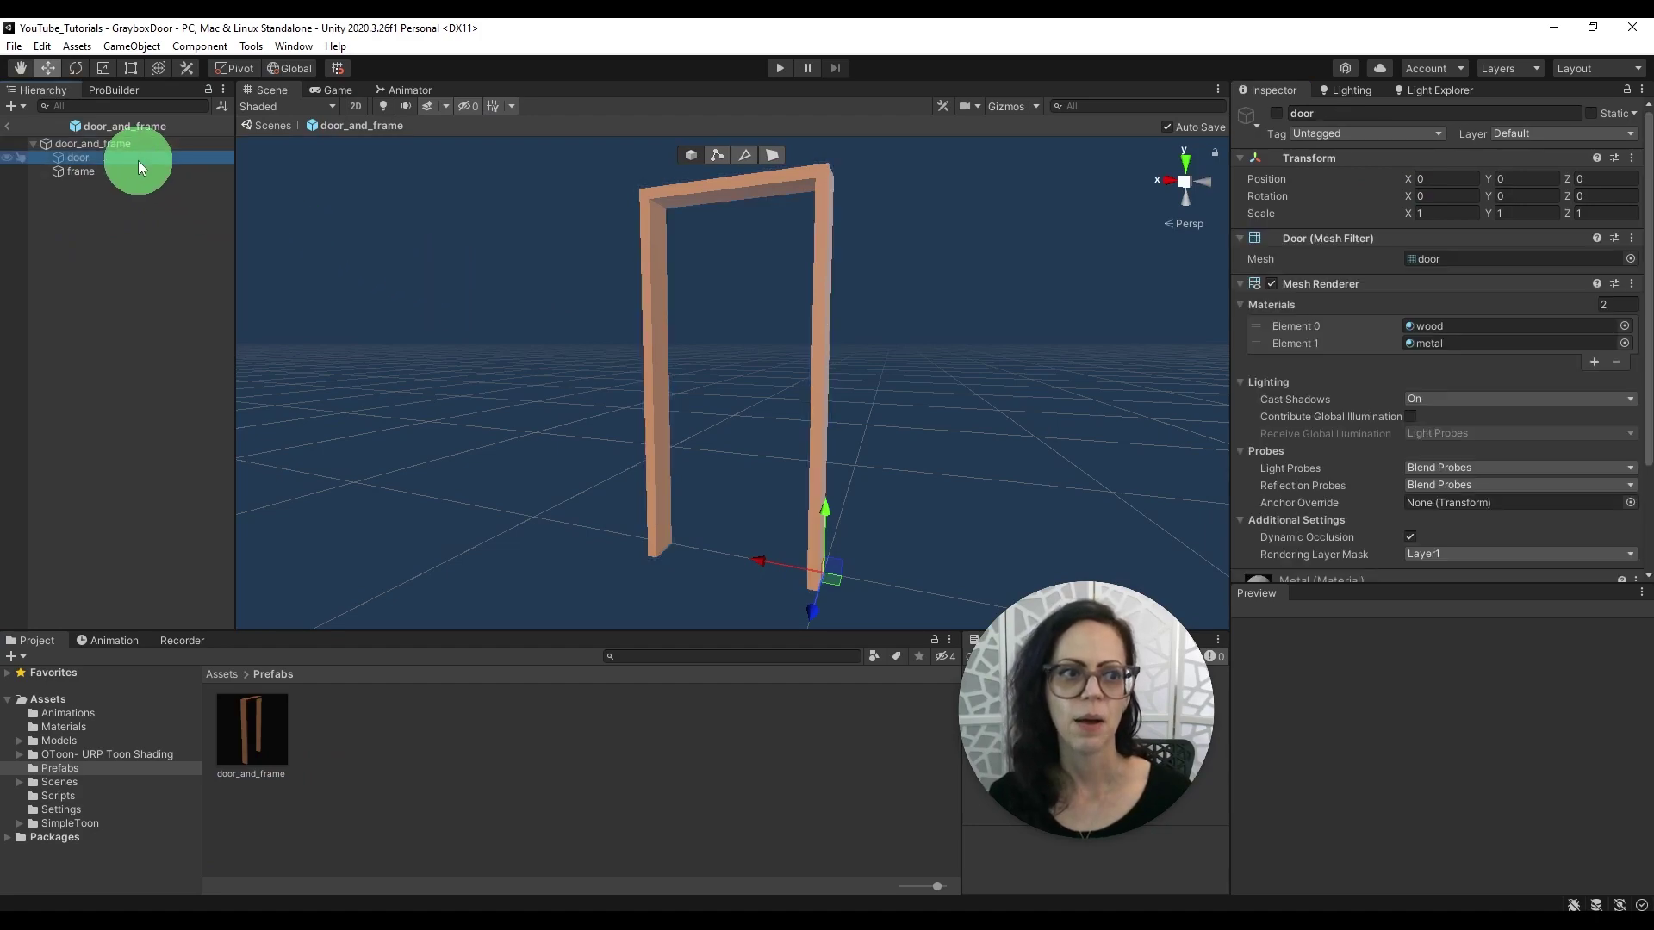
left_click(1277, 113)
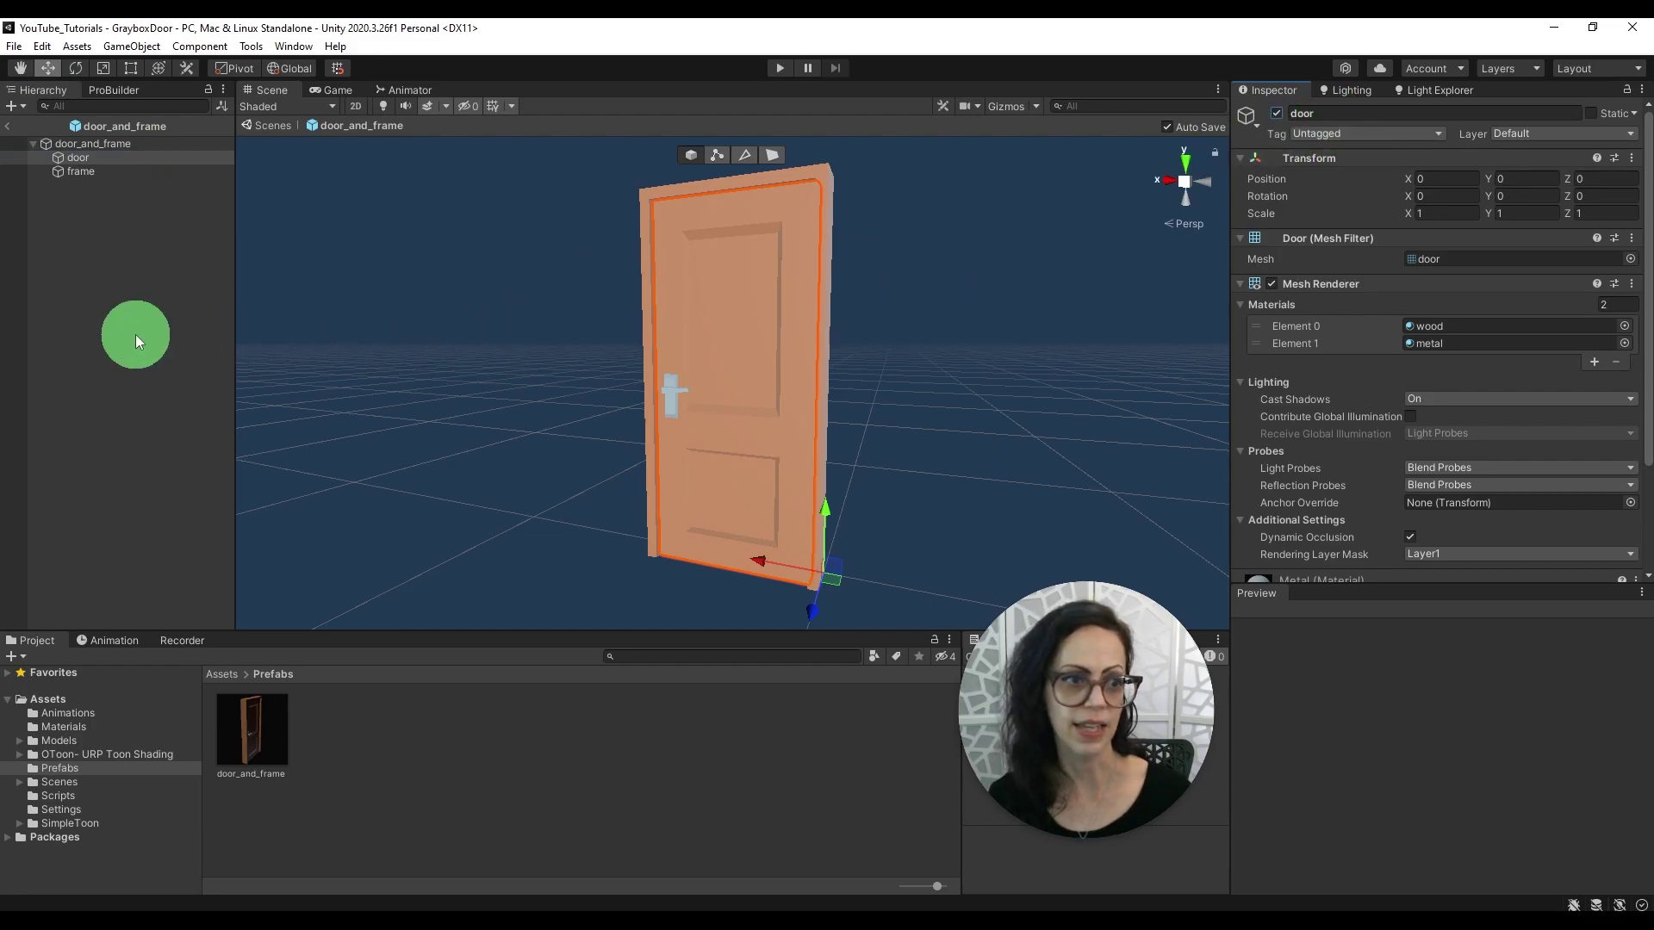
Deactivate and reactivate the door object in the prefab, and return to the GrayboxDoor scene to view all the door instances.
left_click(1276, 114)
left_click(1277, 113)
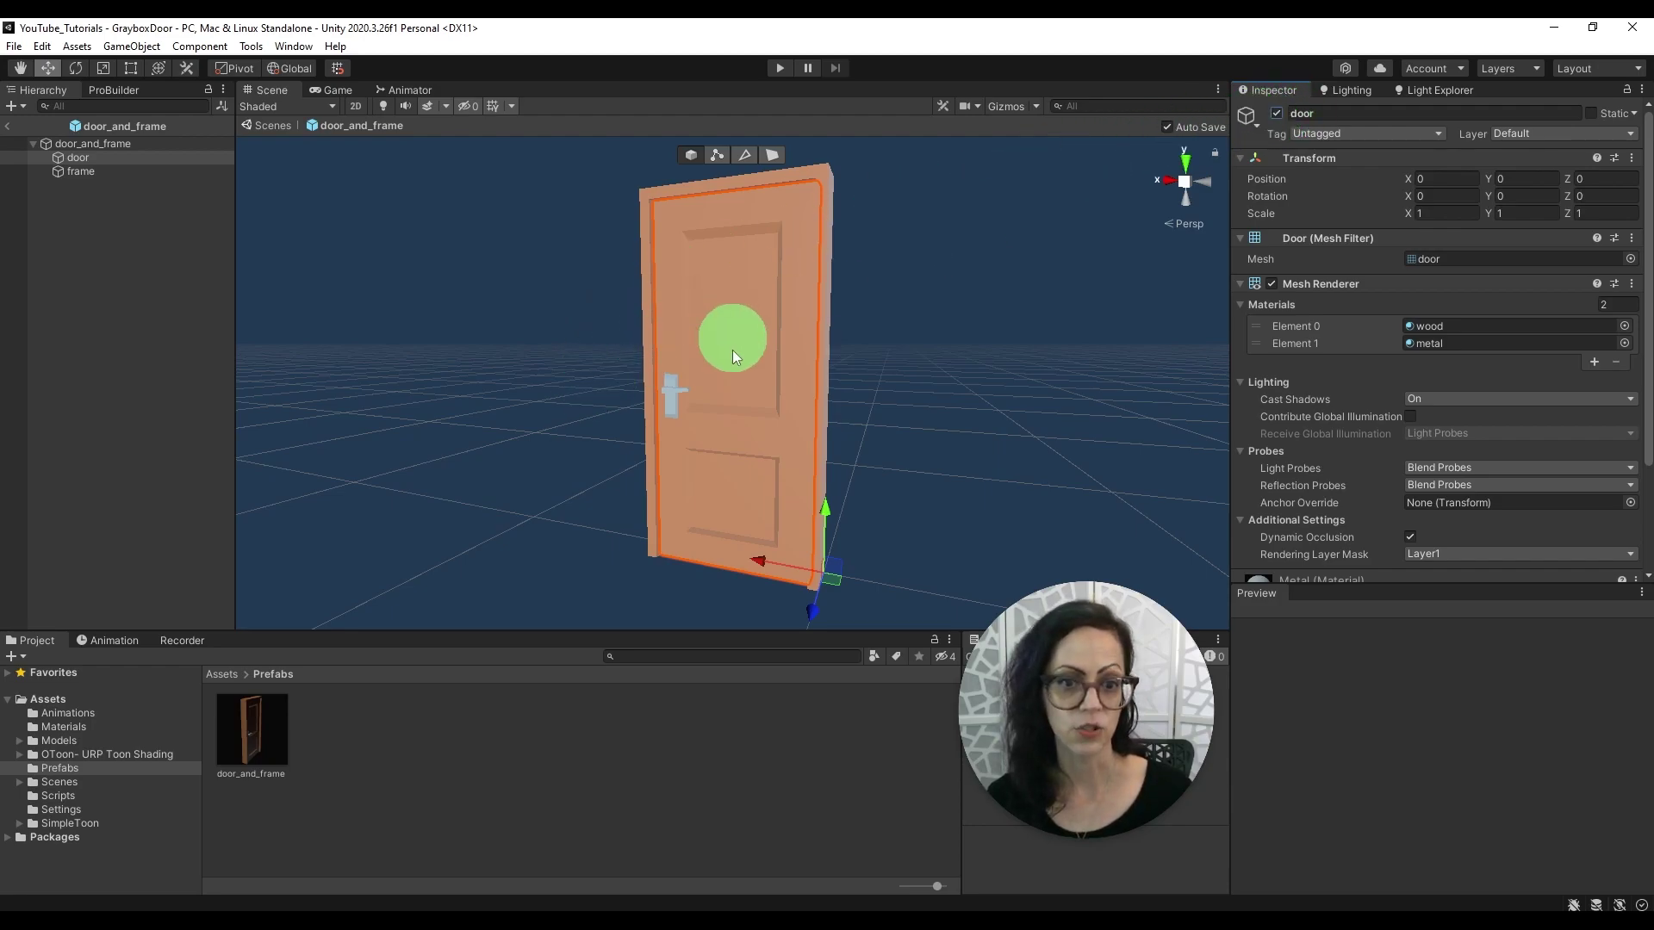
left_click(8, 126)
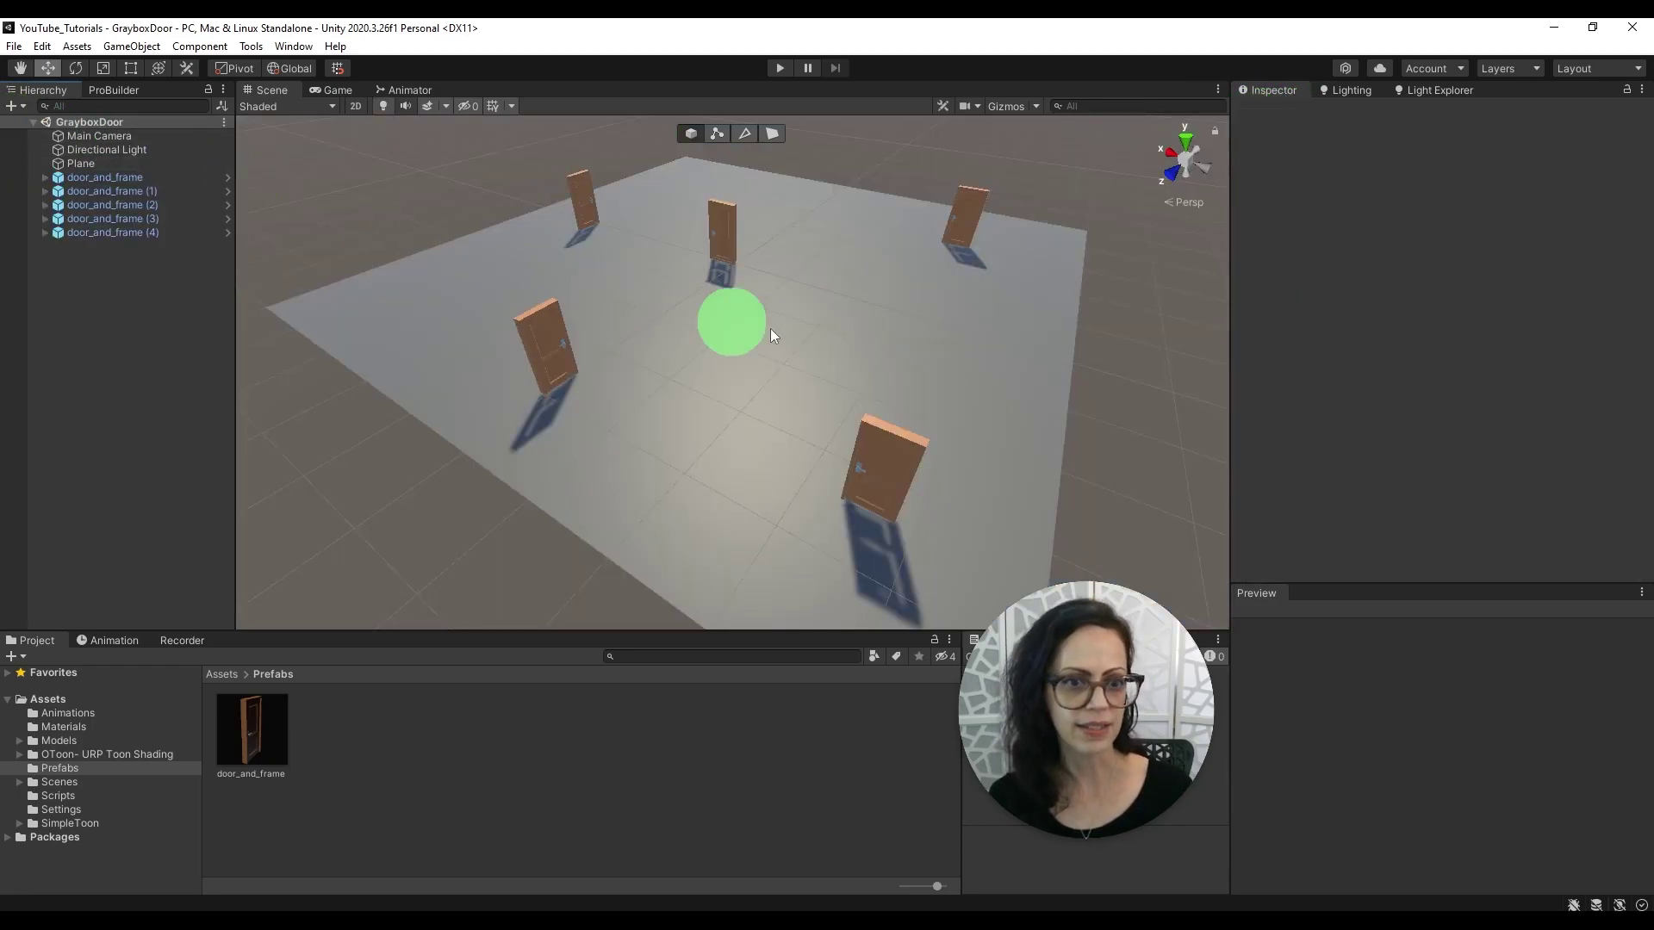
right_click_drag(873, 503, 935, 420)
middle_click_drag(879, 495, 931, 416)
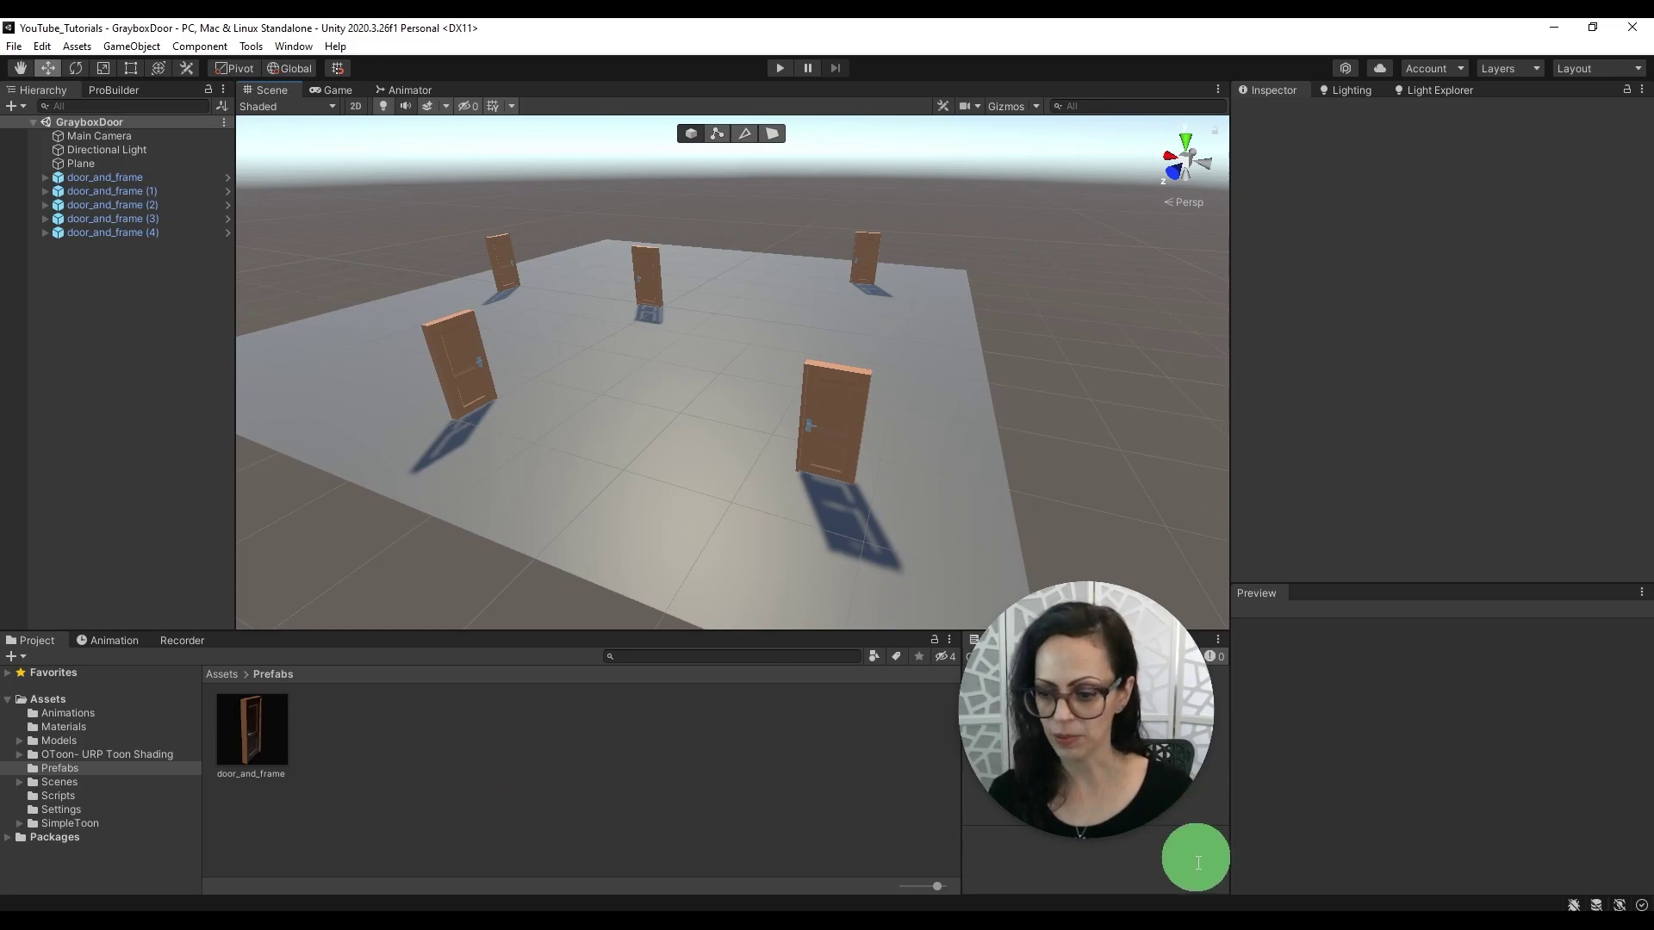
Switch to Photos to view waterfall_BEFORE.jpg, and play part of the GemMine_Walkthrough_May2 video in Media Player for comparison.
mouse_move(1201, 925)
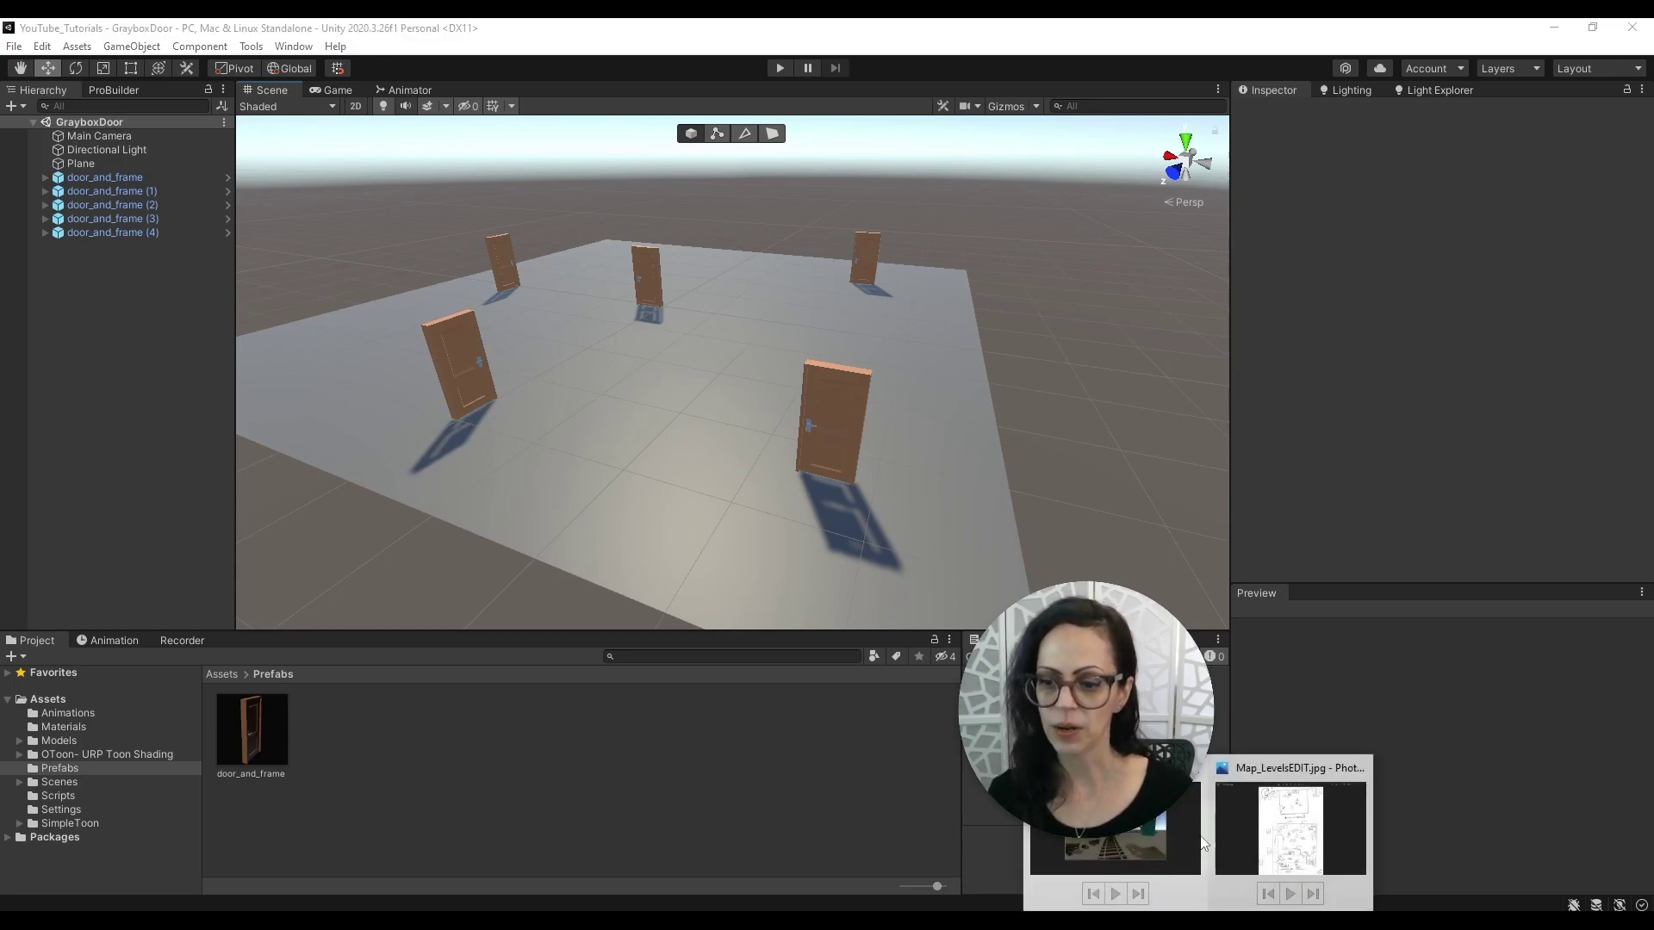
left_click(1182, 840)
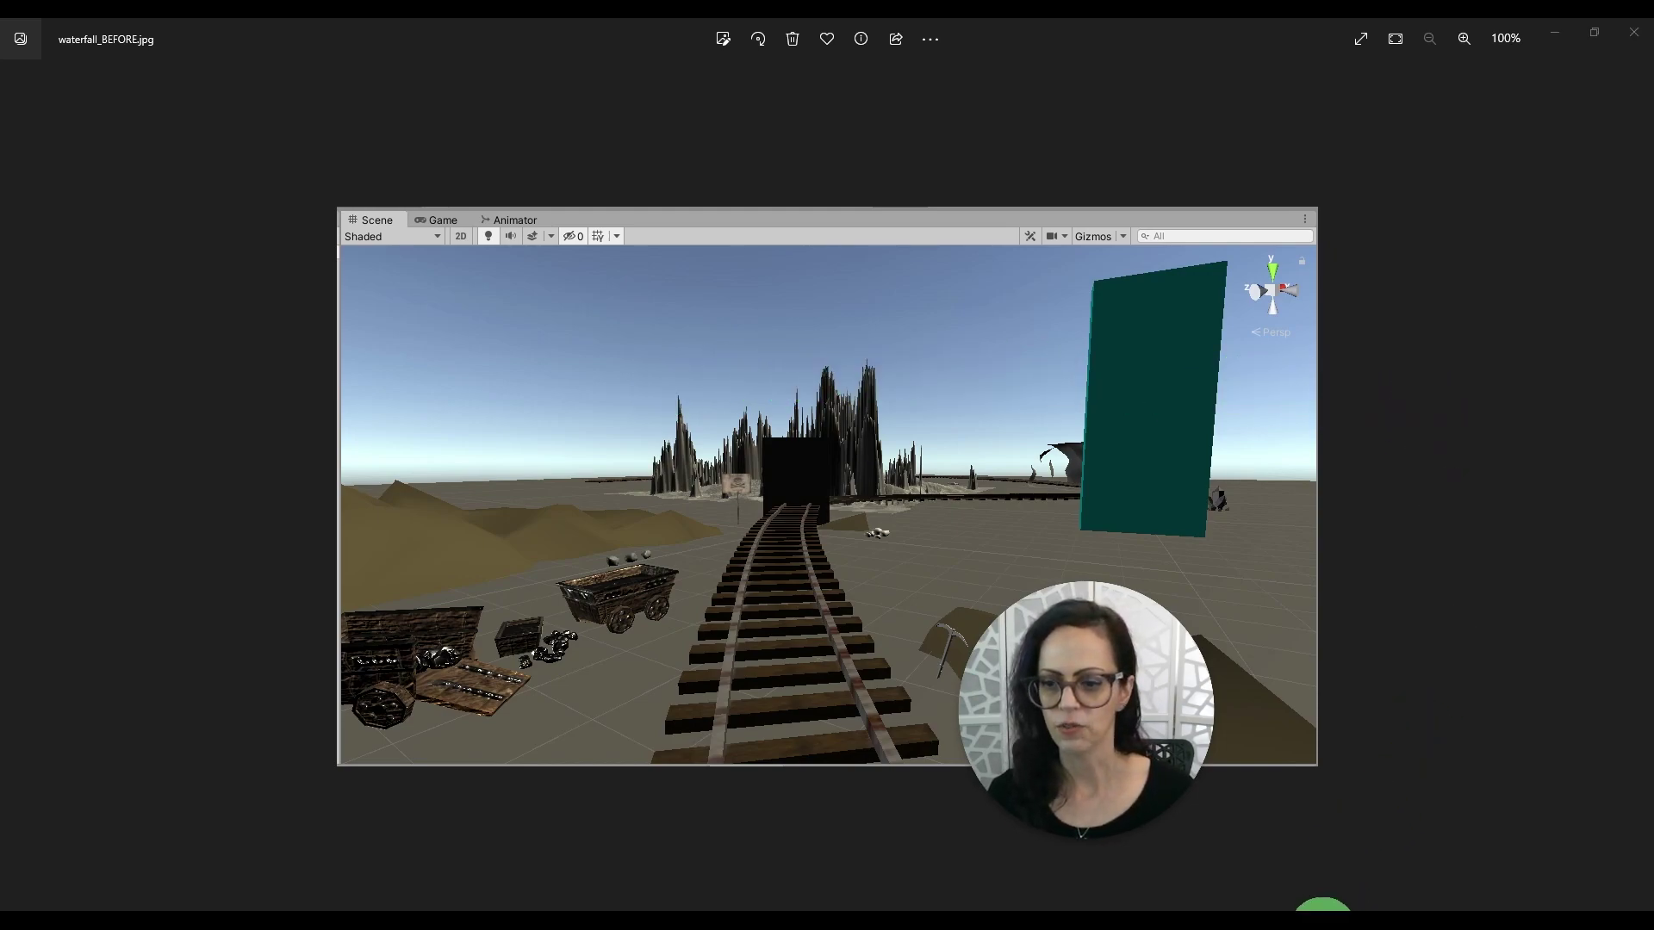
left_click(1322, 926)
left_click(827, 880)
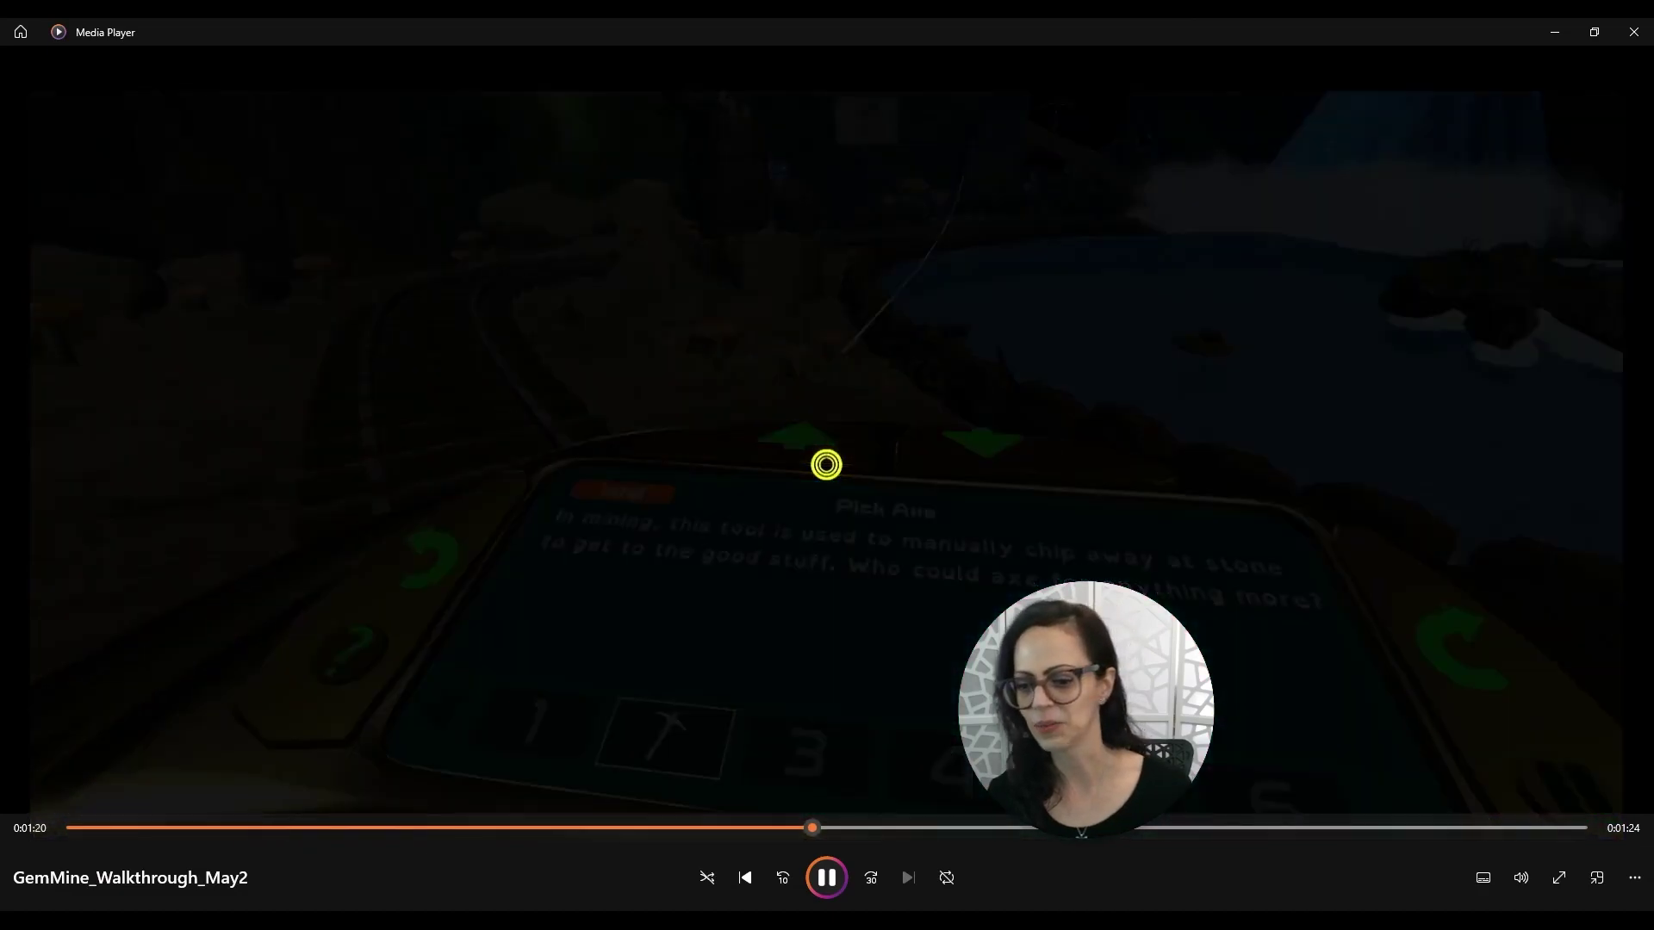
left_click(827, 878)
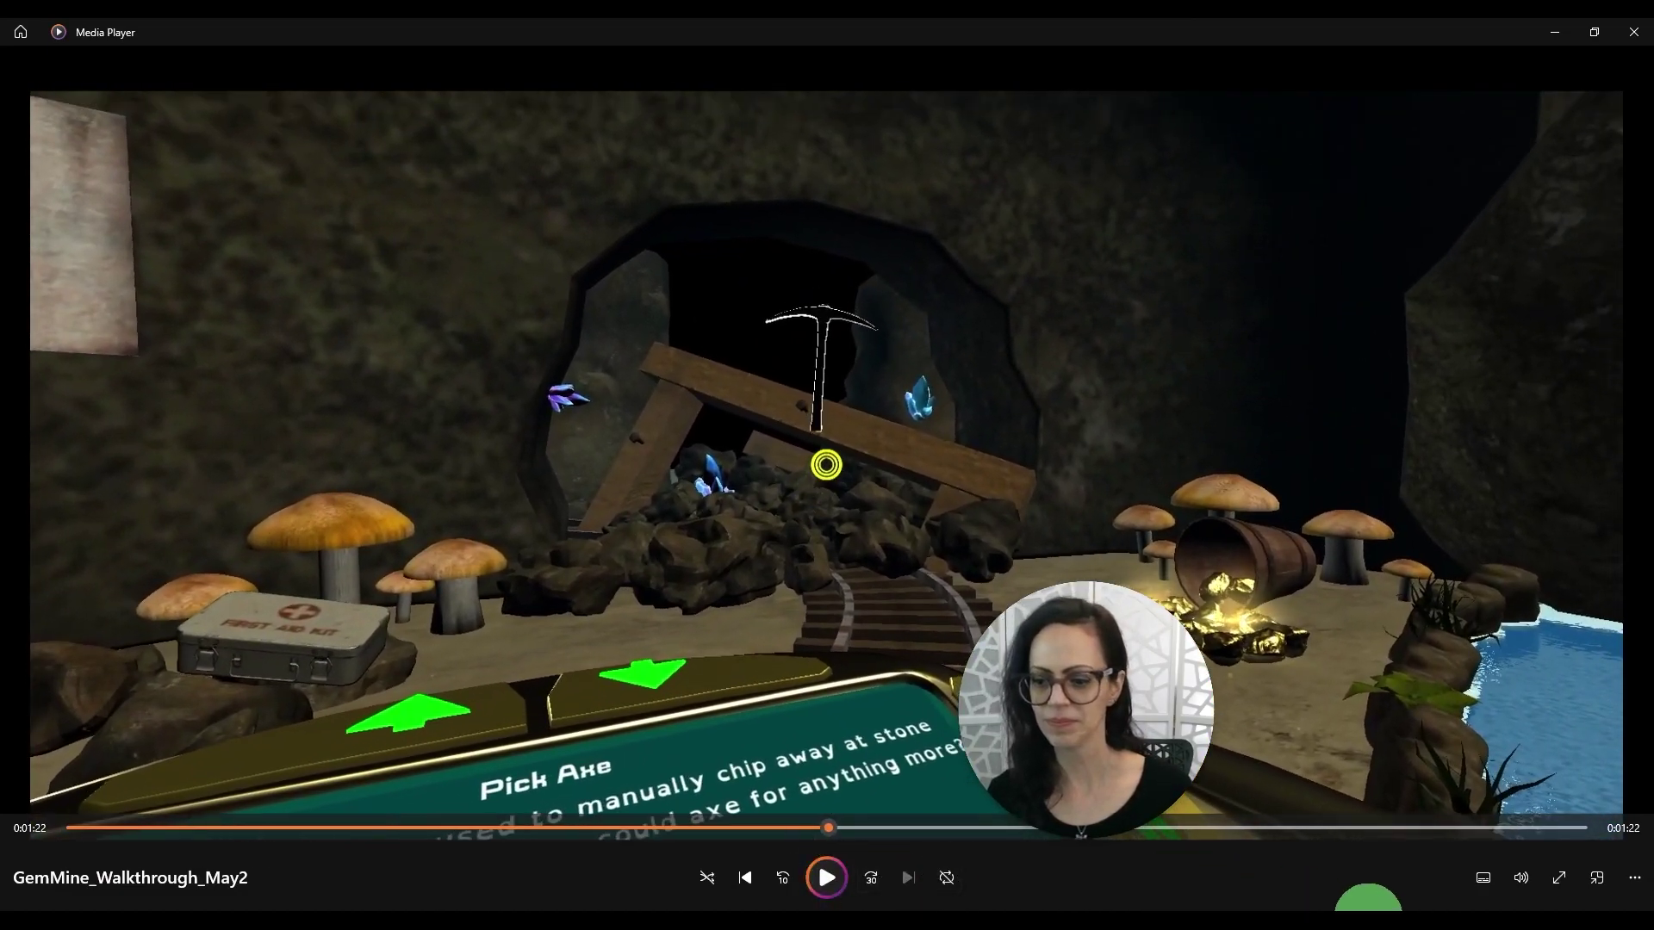
Switch back to Unity and open the GrayboxClub scene from the Scenes folder, framing the walled club building.
left_click(1161, 920)
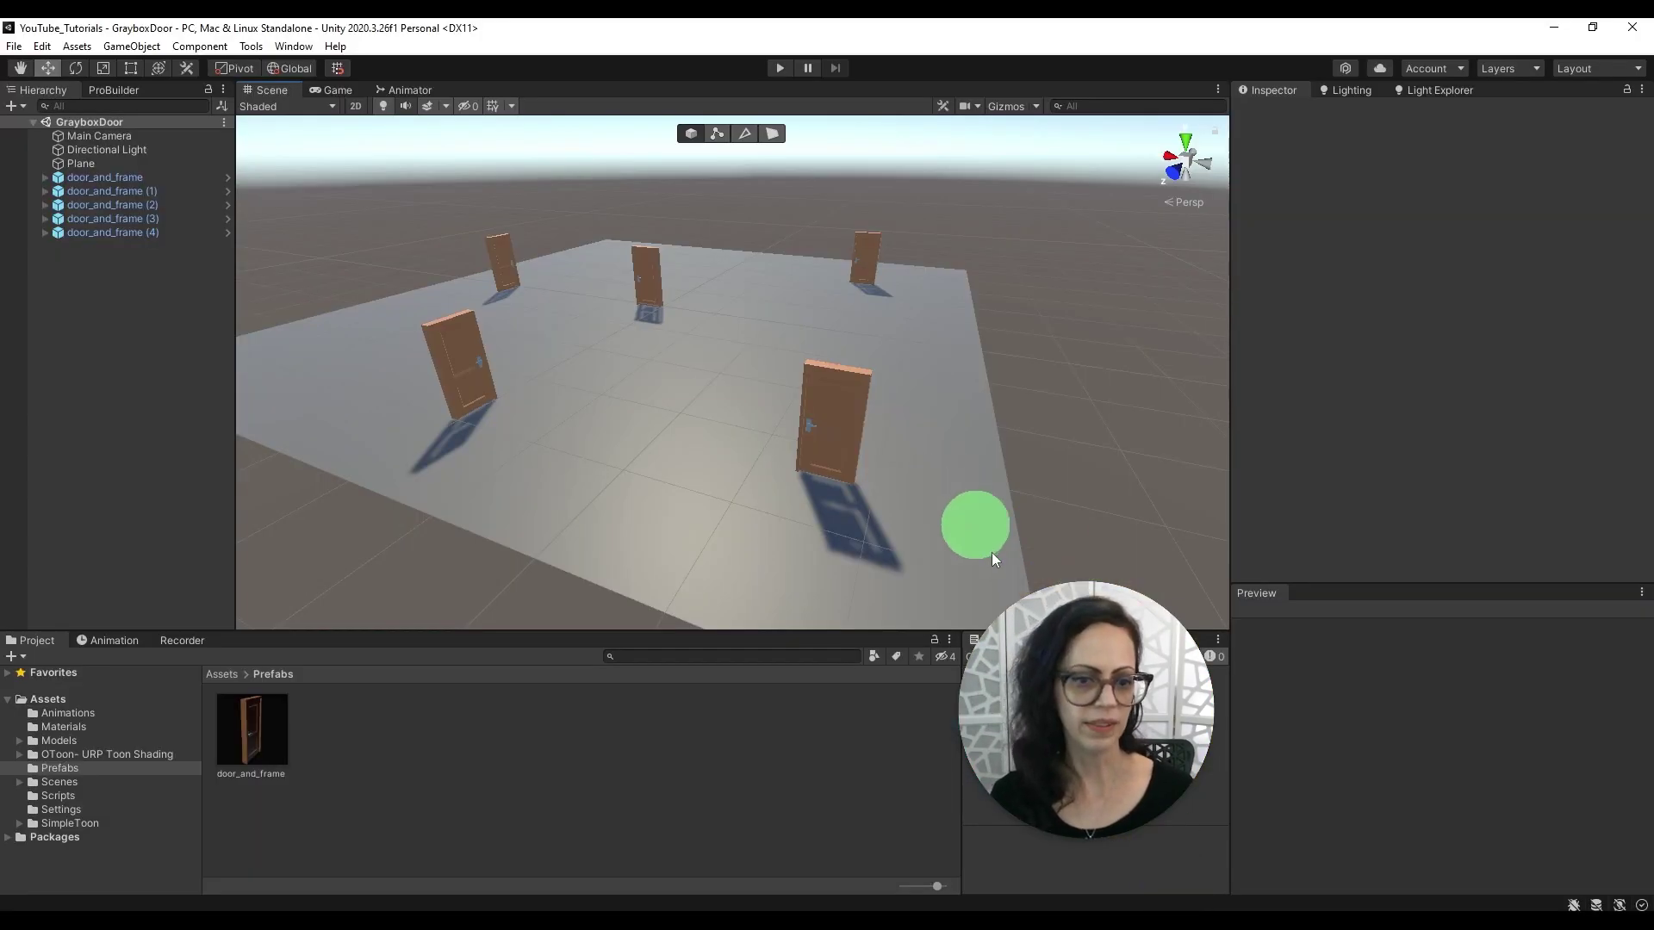
left_click(103, 782)
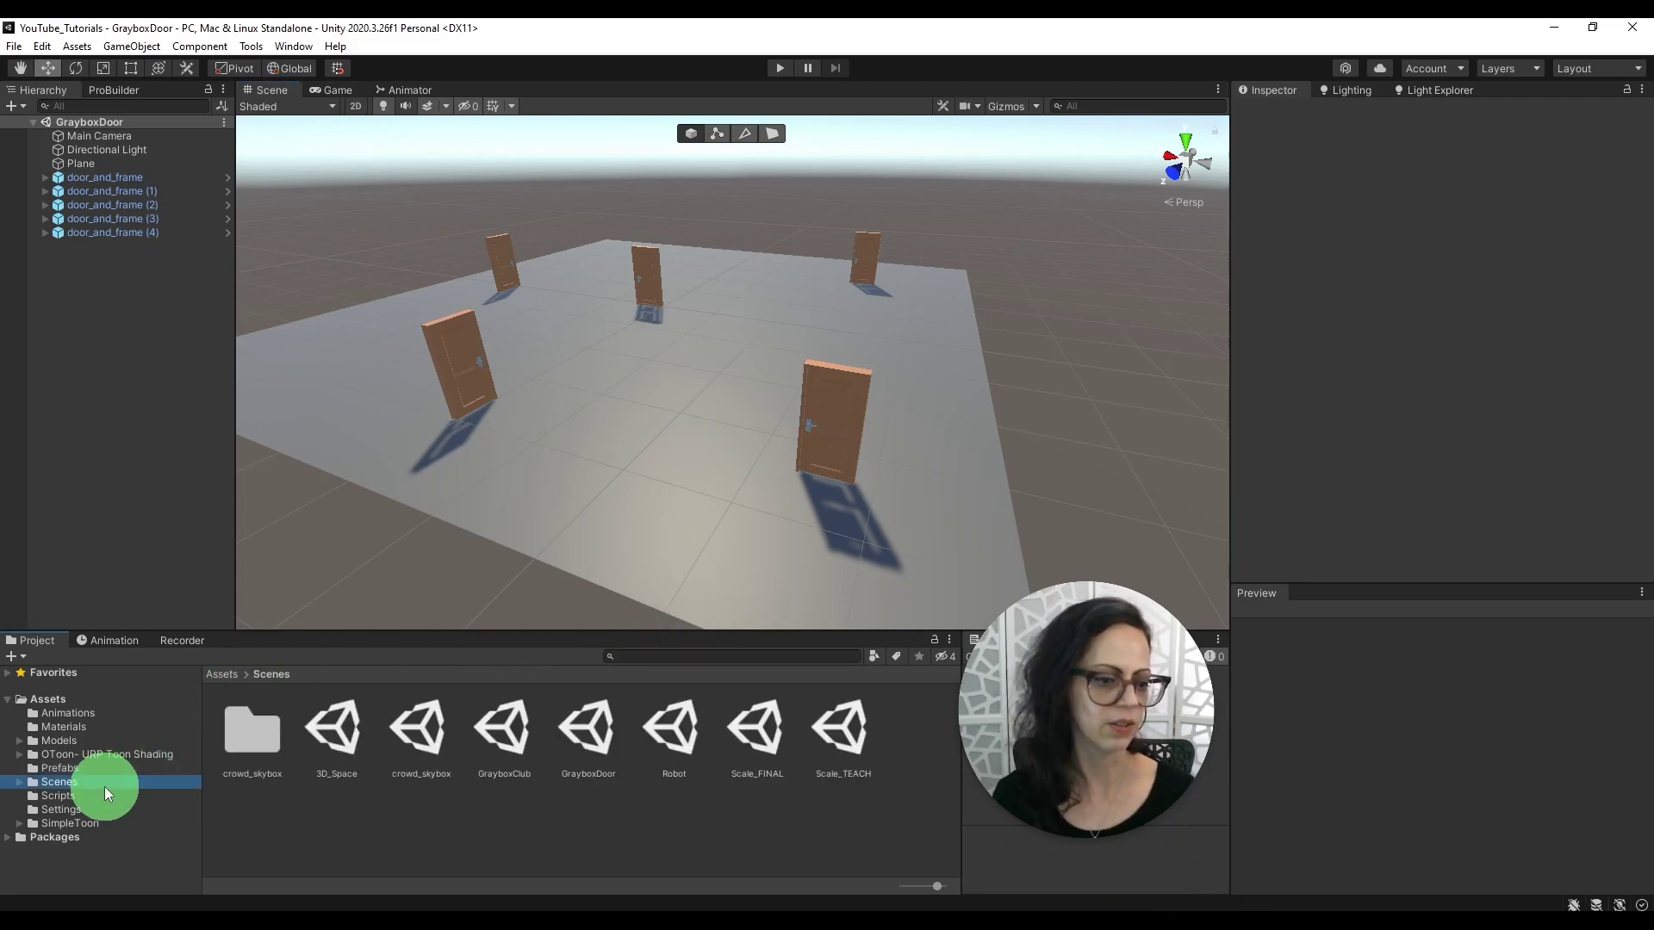
double_click(509, 737)
scroll(473, 458, "down", 8)
middle_click_drag(473, 458, 472, 494)
right_click_drag(472, 493, 547, 504)
scroll(545, 515, "up", 3)
scroll(545, 515, "up", 5)
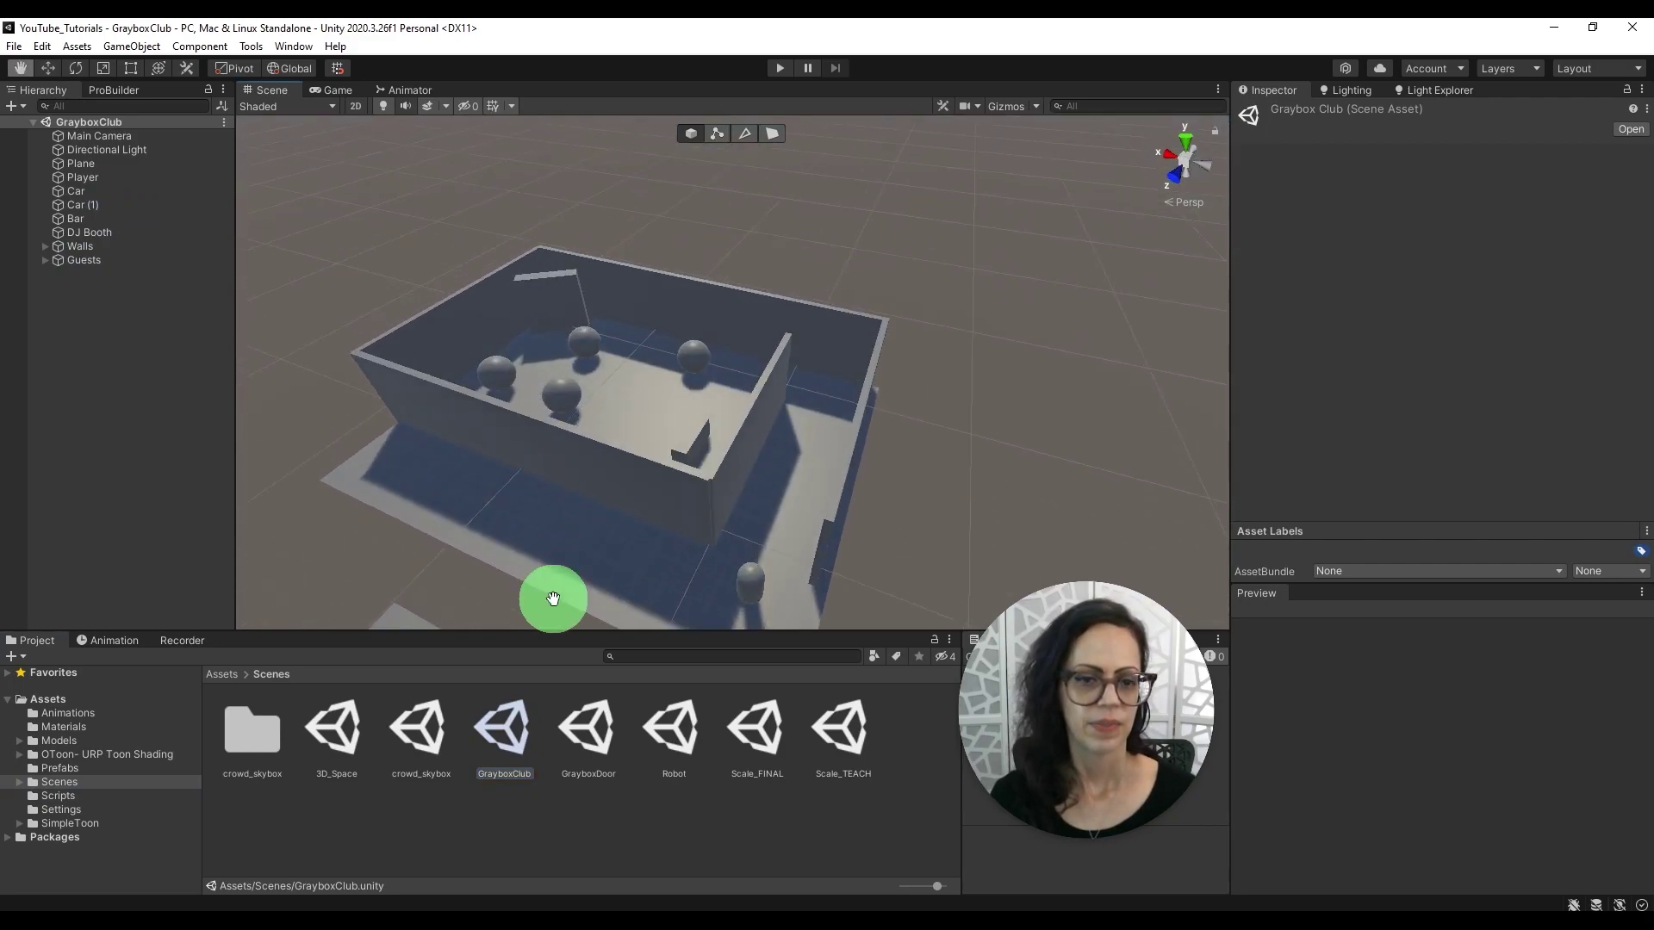
scroll(572, 595, "up", 2)
Expand the Walls group, select Wall (4) and review the duplicate command available for it without applying any, leaving nothing selected.
left_click(53, 246)
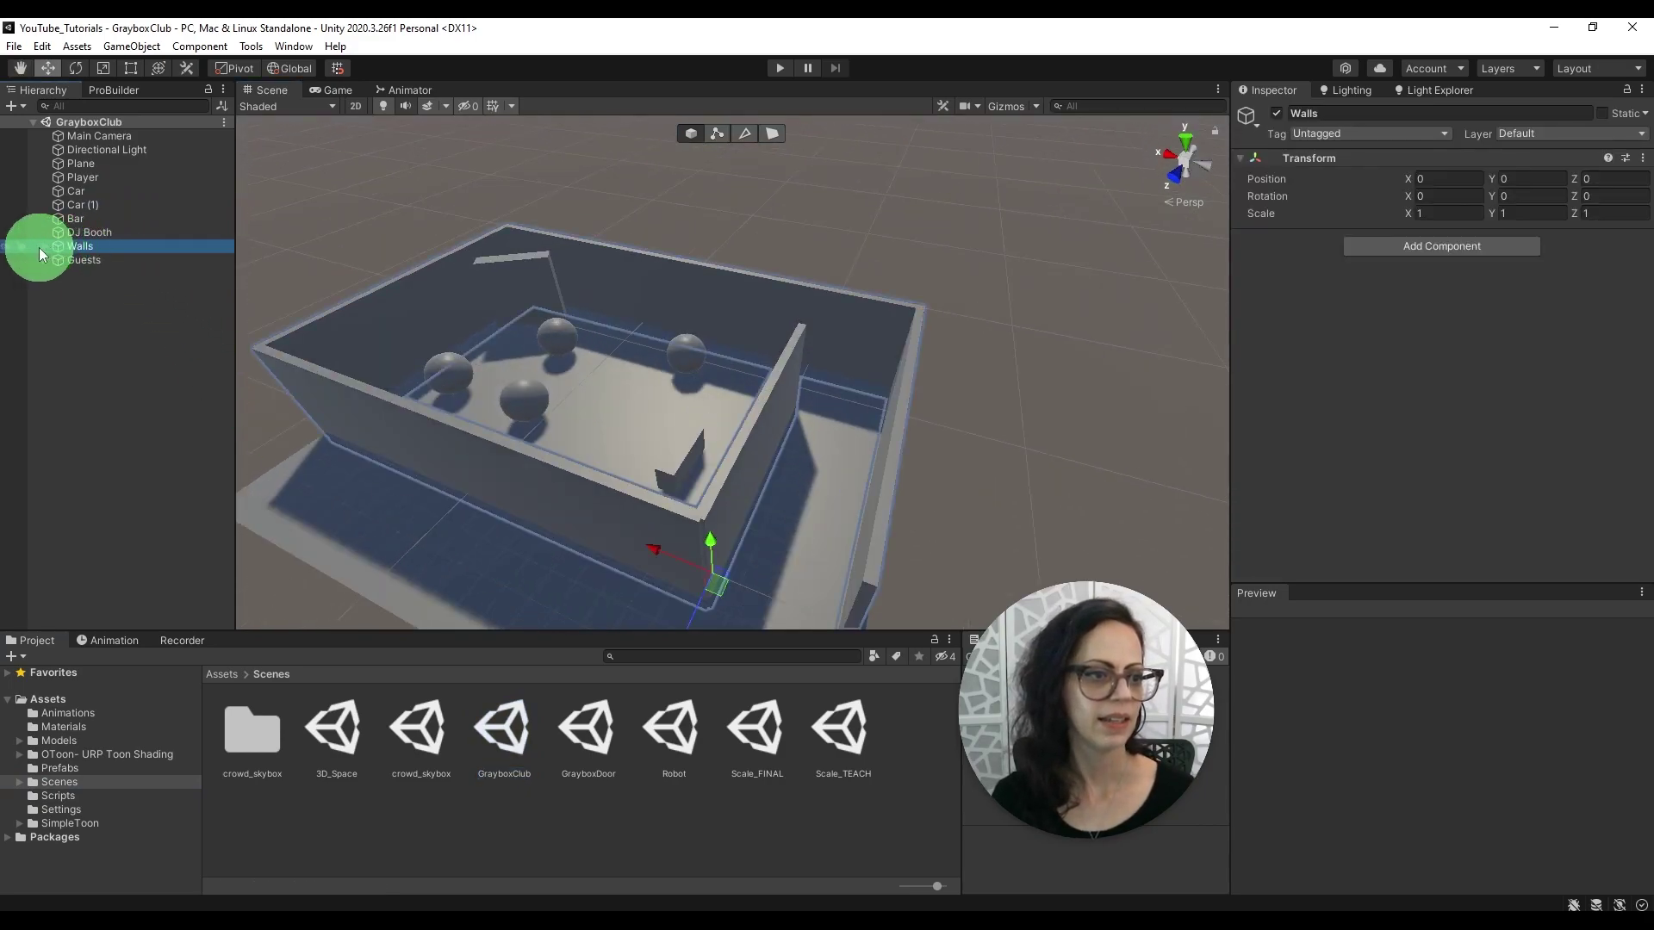
left_click(45, 247)
left_click(400, 445)
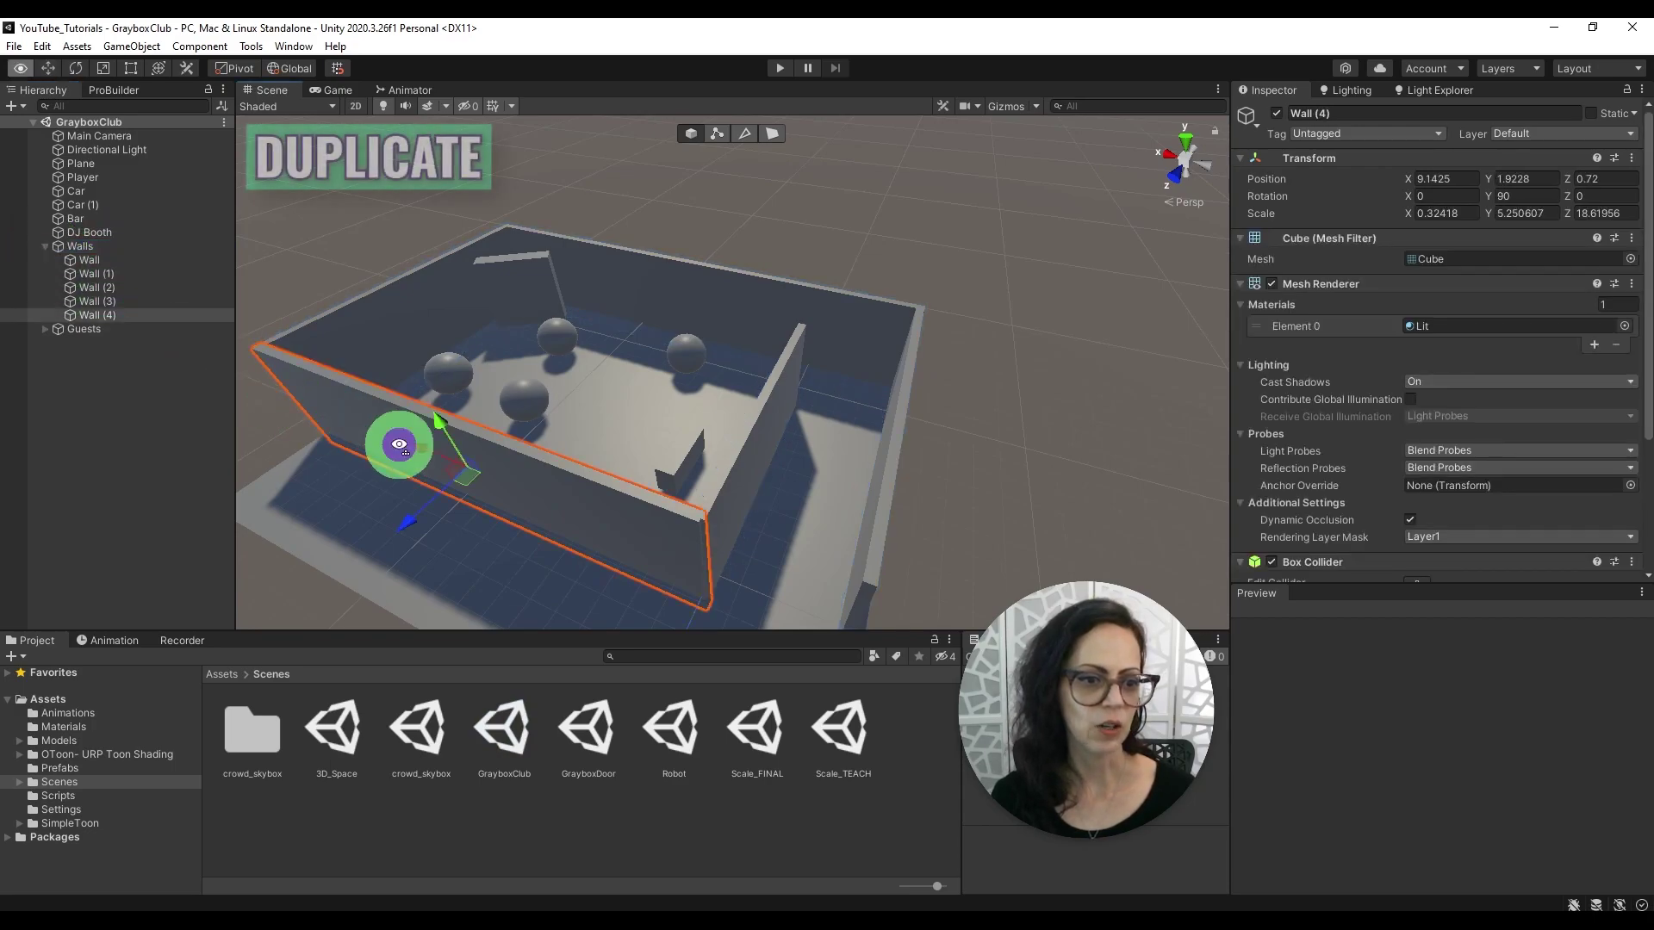
right_click(143, 314)
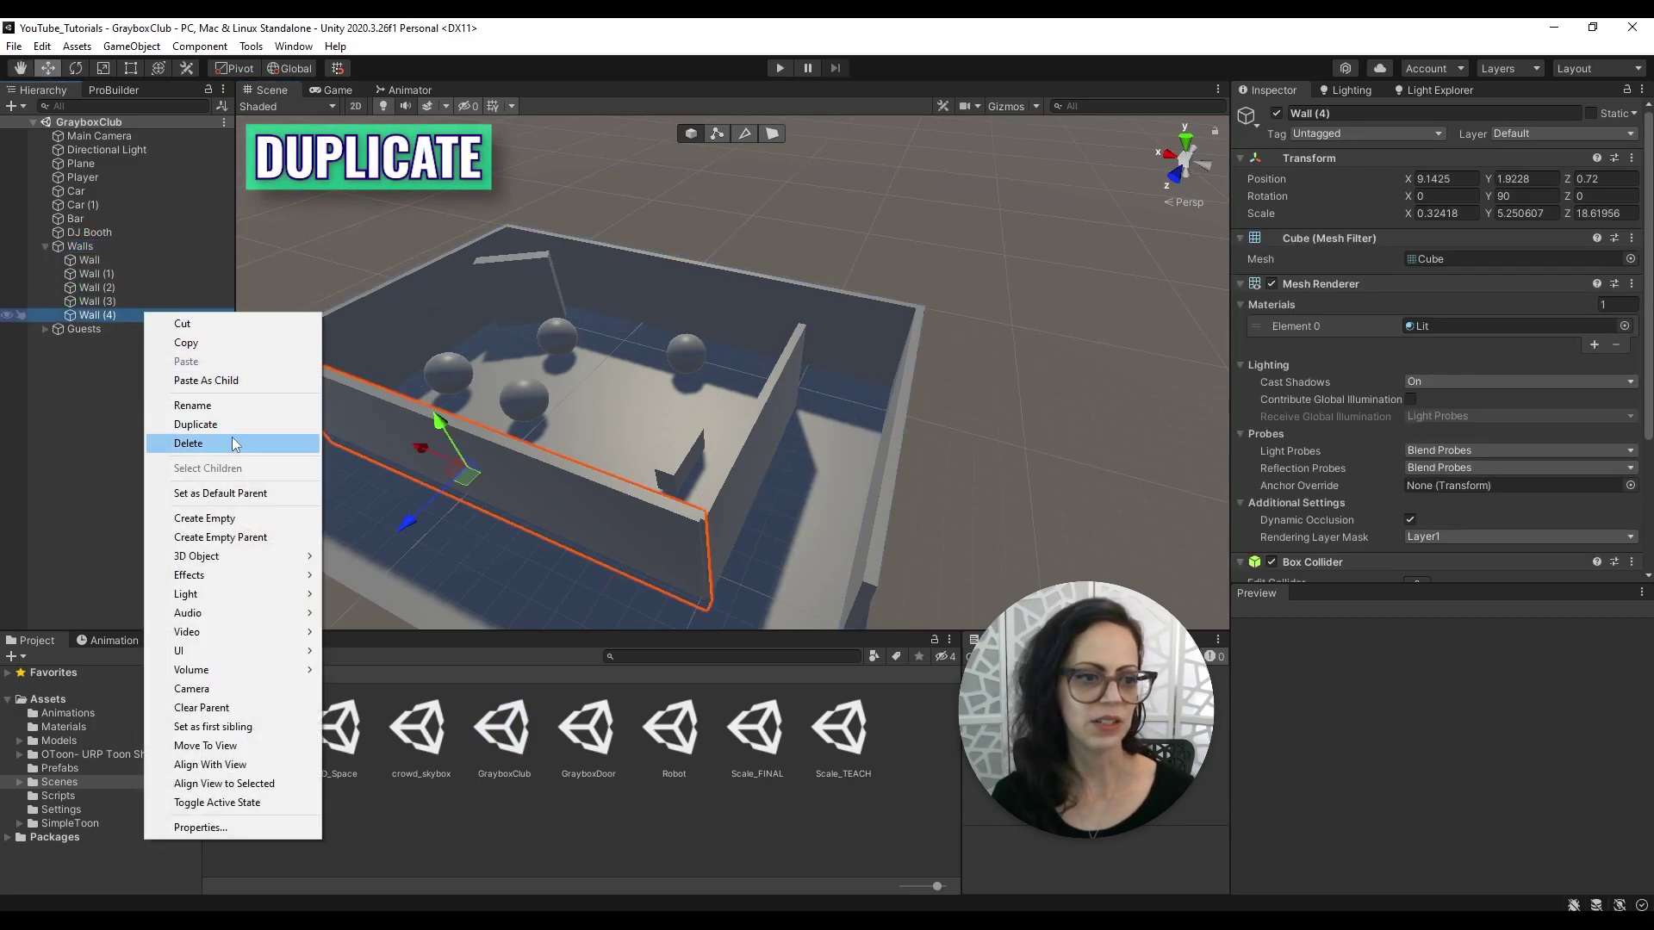
left_click(97, 457)
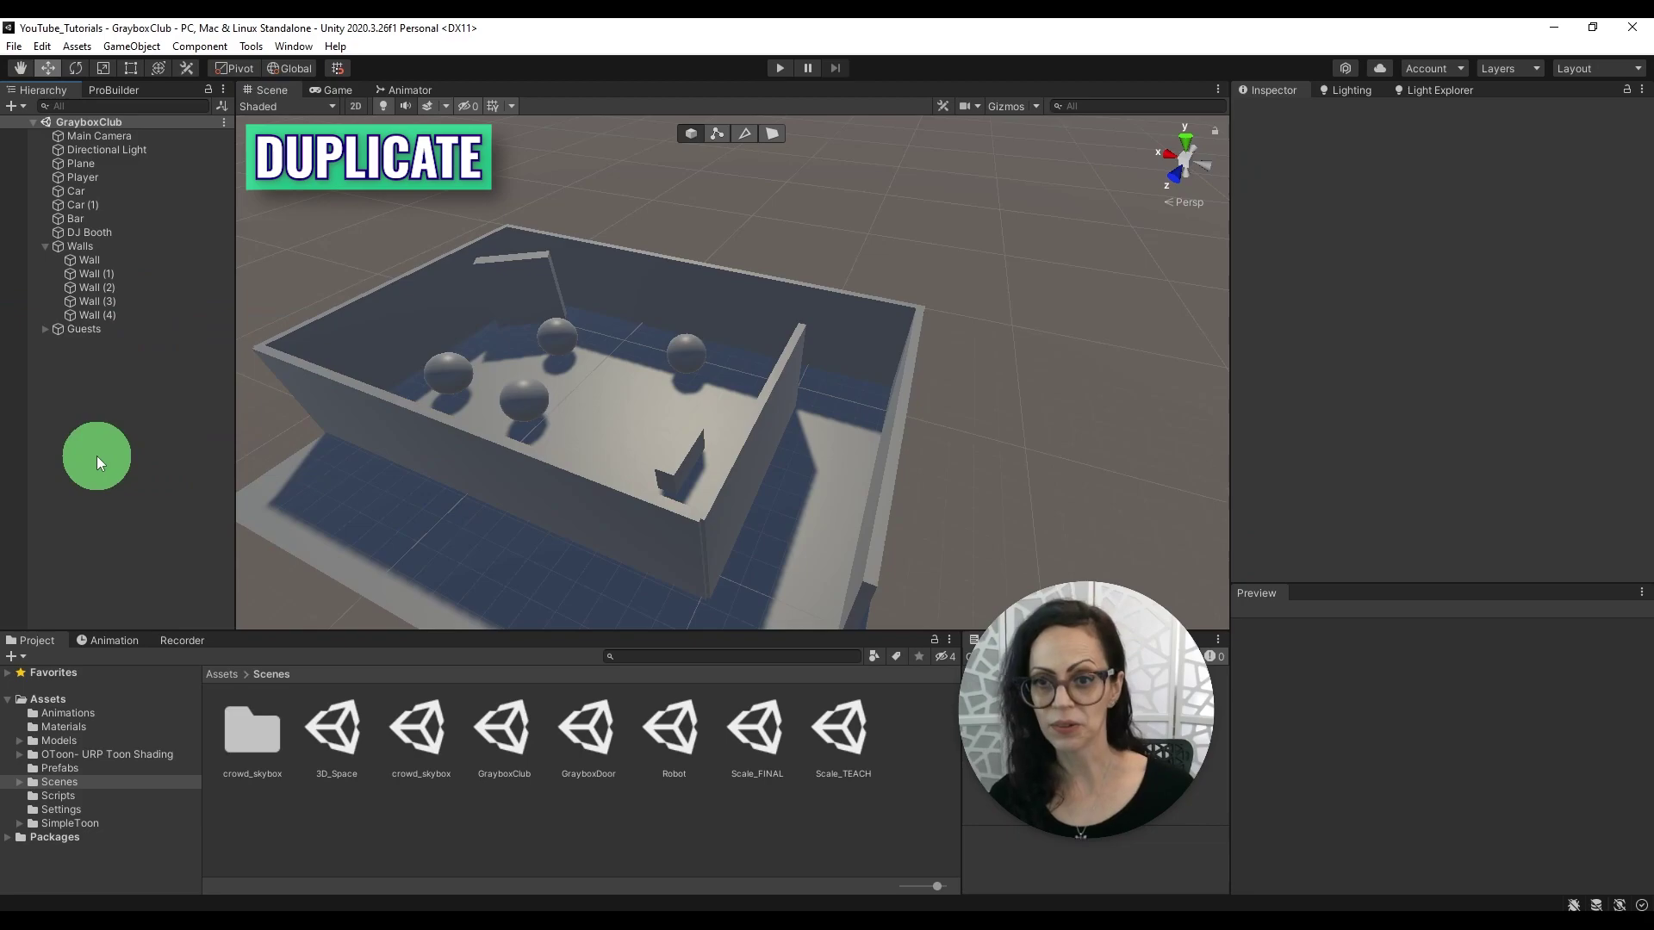